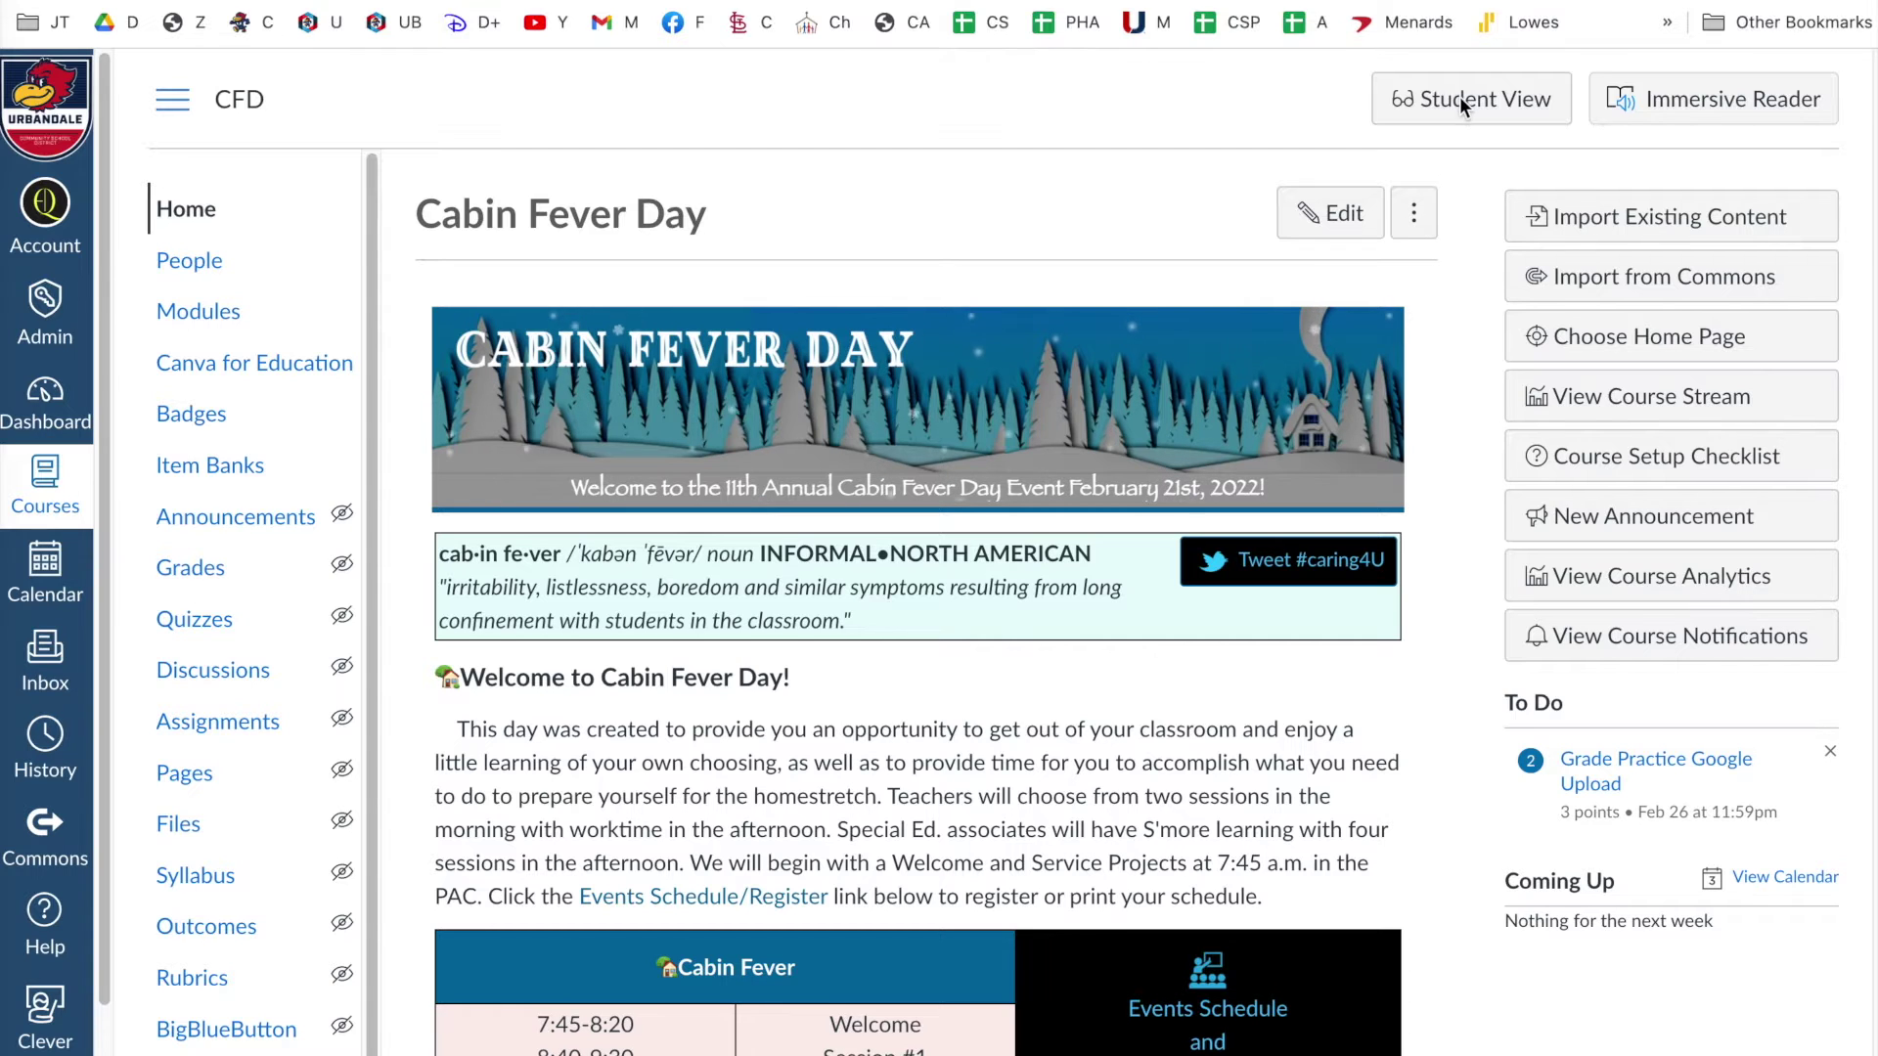
# Switch the Cabin Fever Day course to Student View and go to its Modules page.
pyautogui.click(1484, 105)
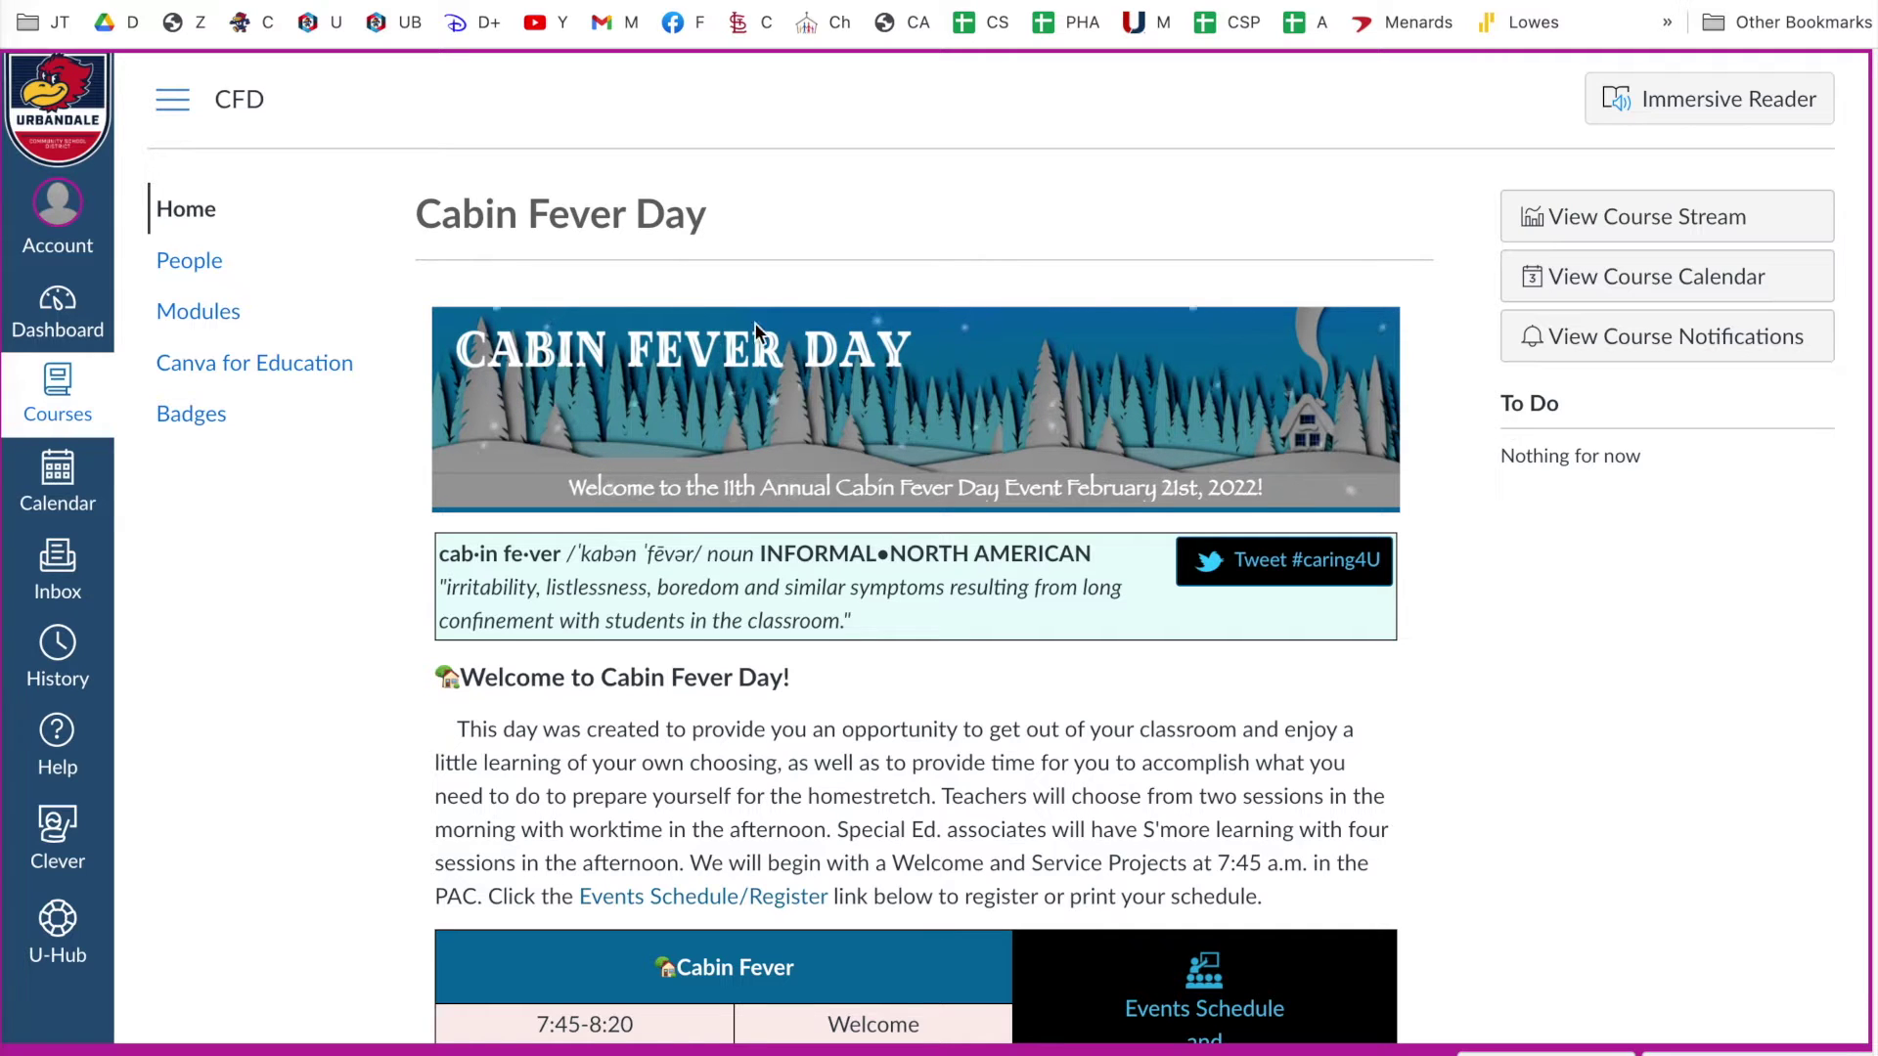
pyautogui.click(205, 321)
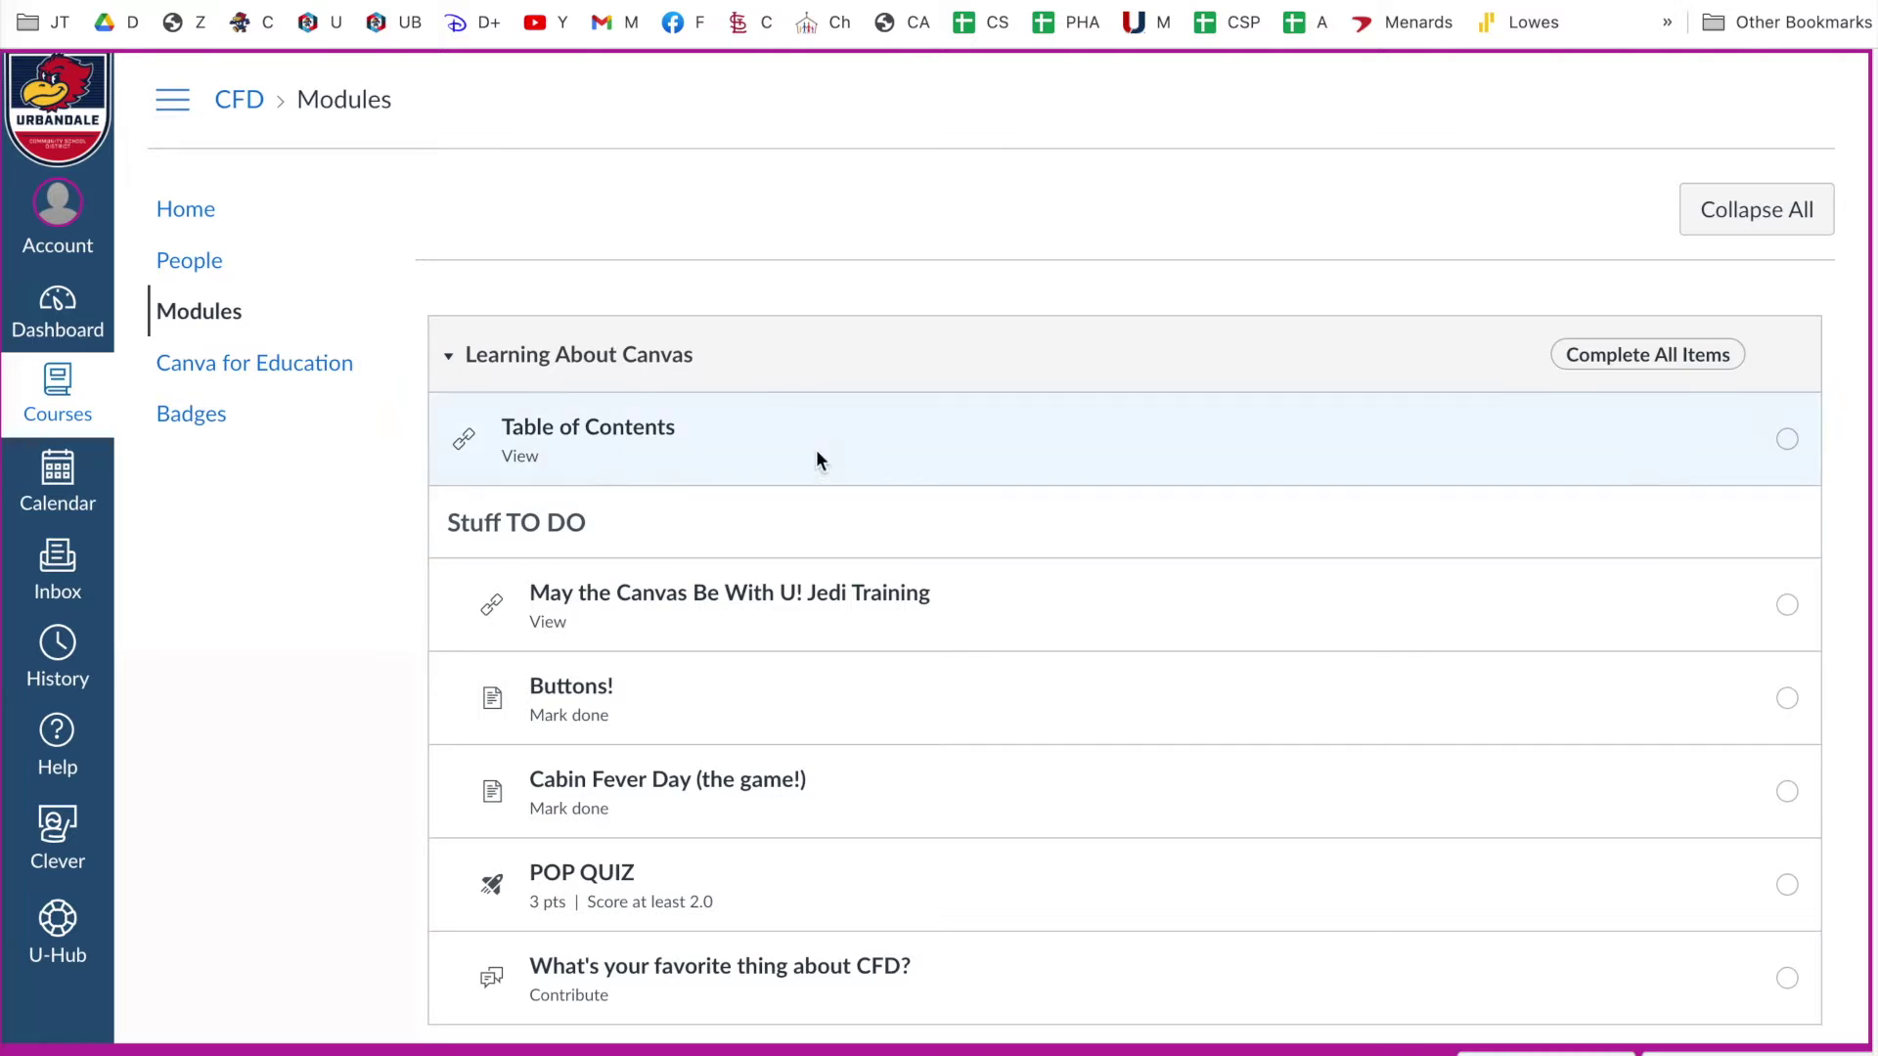
# Open the Learning About Canvas module's Table of Contents page, bringing the to-do list to 16.7%.
pyautogui.scroll(-2, 712, 524)
pyautogui.scroll(1, 713, 528)
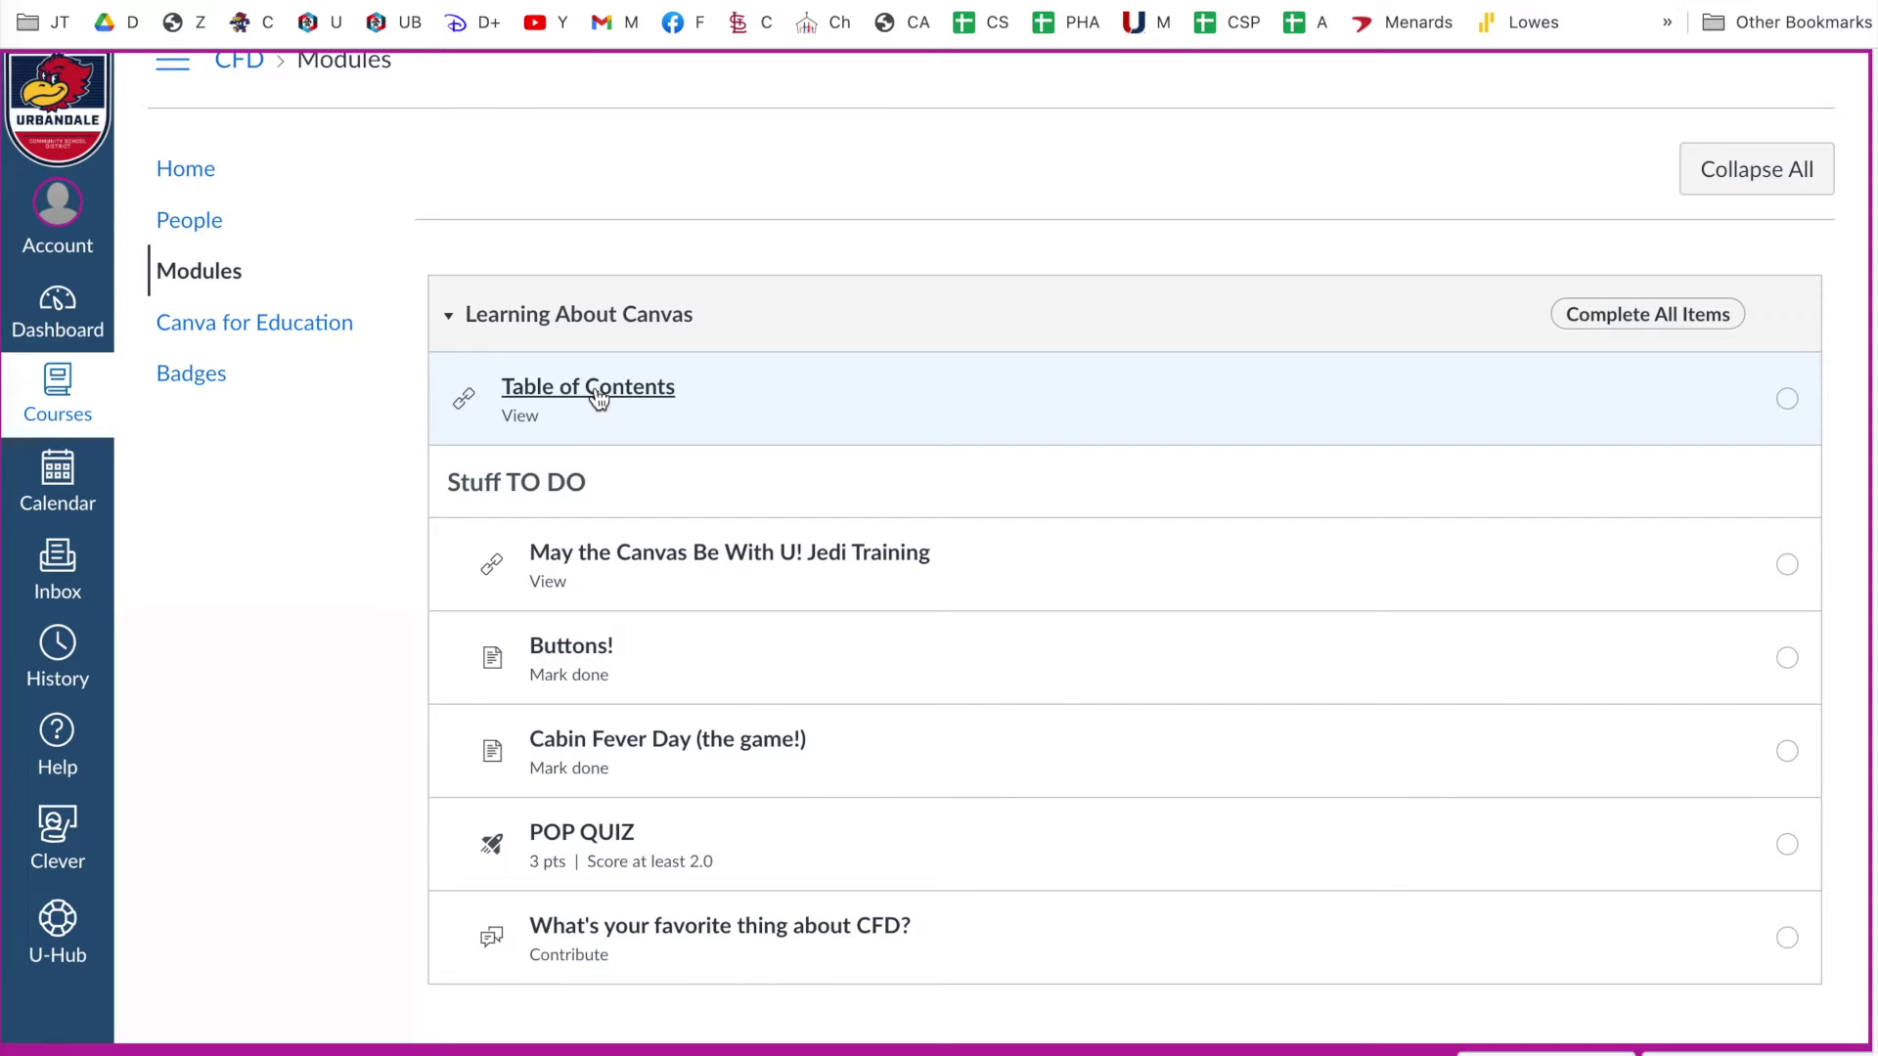
pyautogui.click(599, 391)
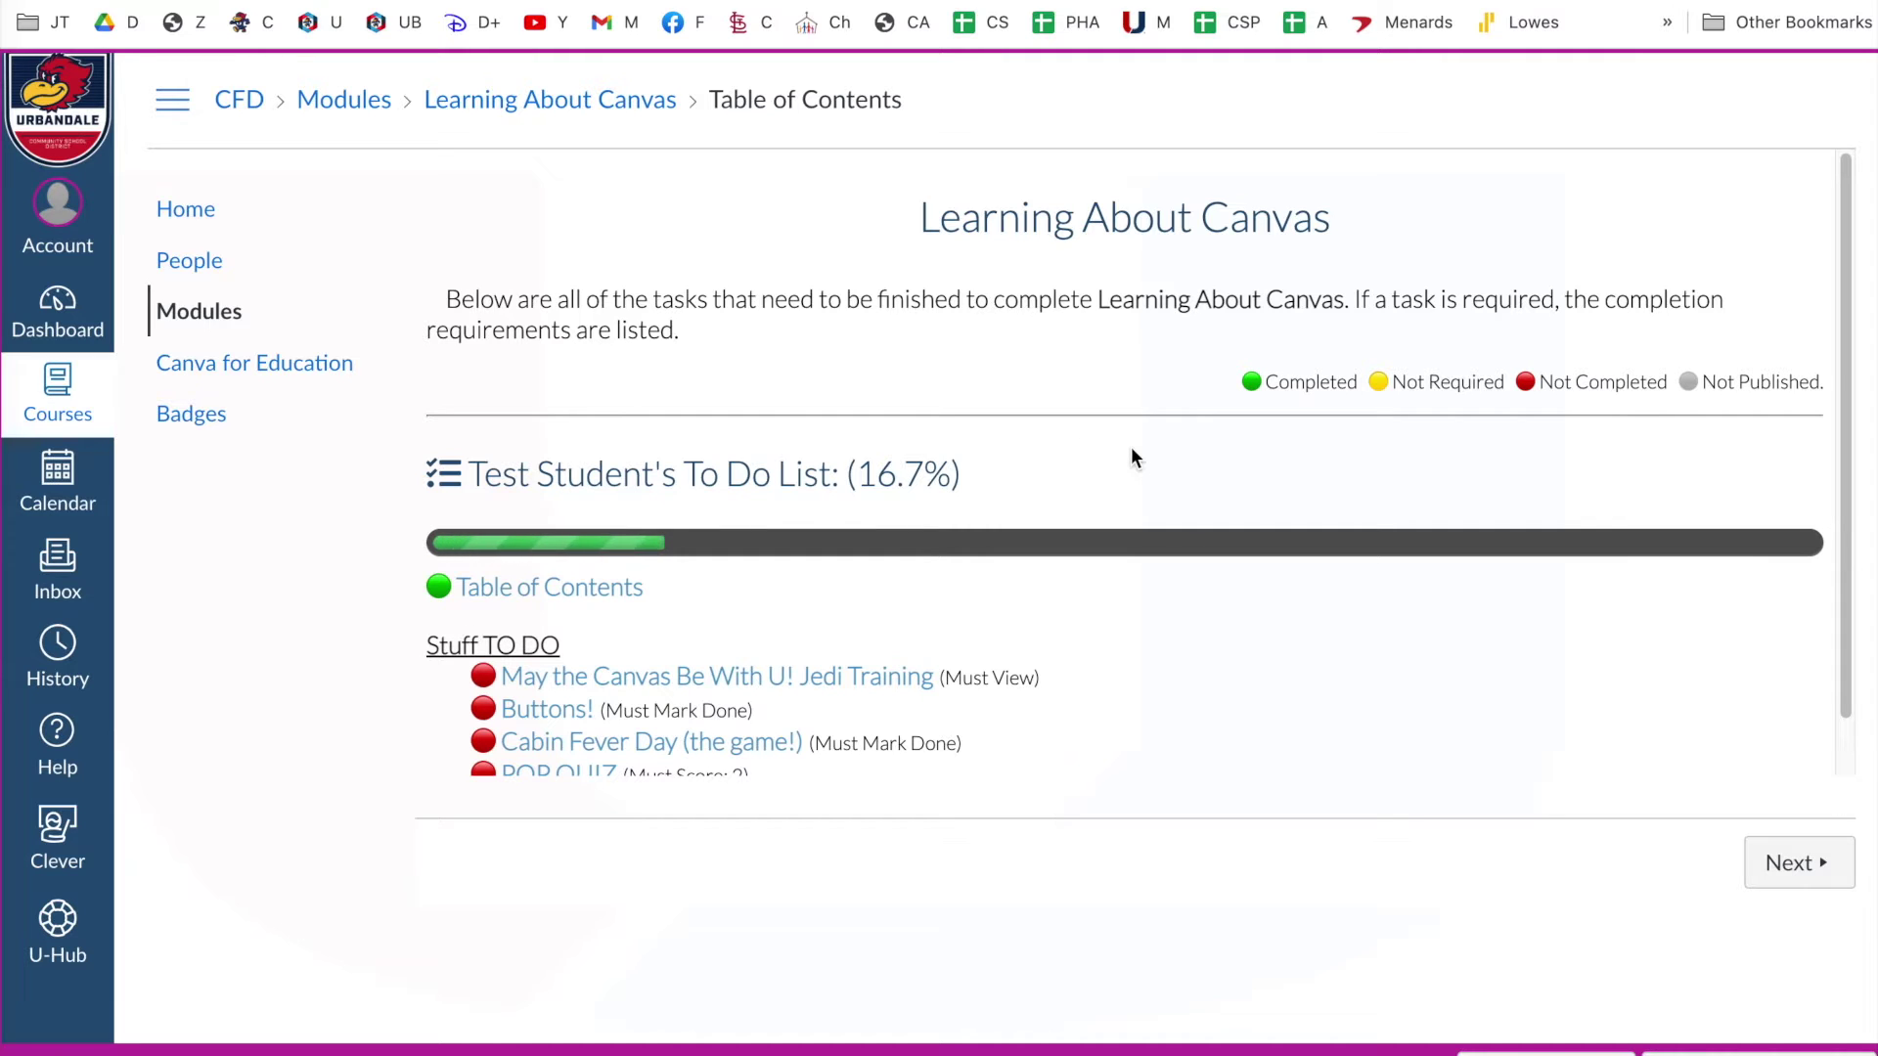
# Visit 'May the Canvas Be With U! Jedi Training' from the to-do list, which shows Access Denied.
pyautogui.scroll(-1, 792, 630)
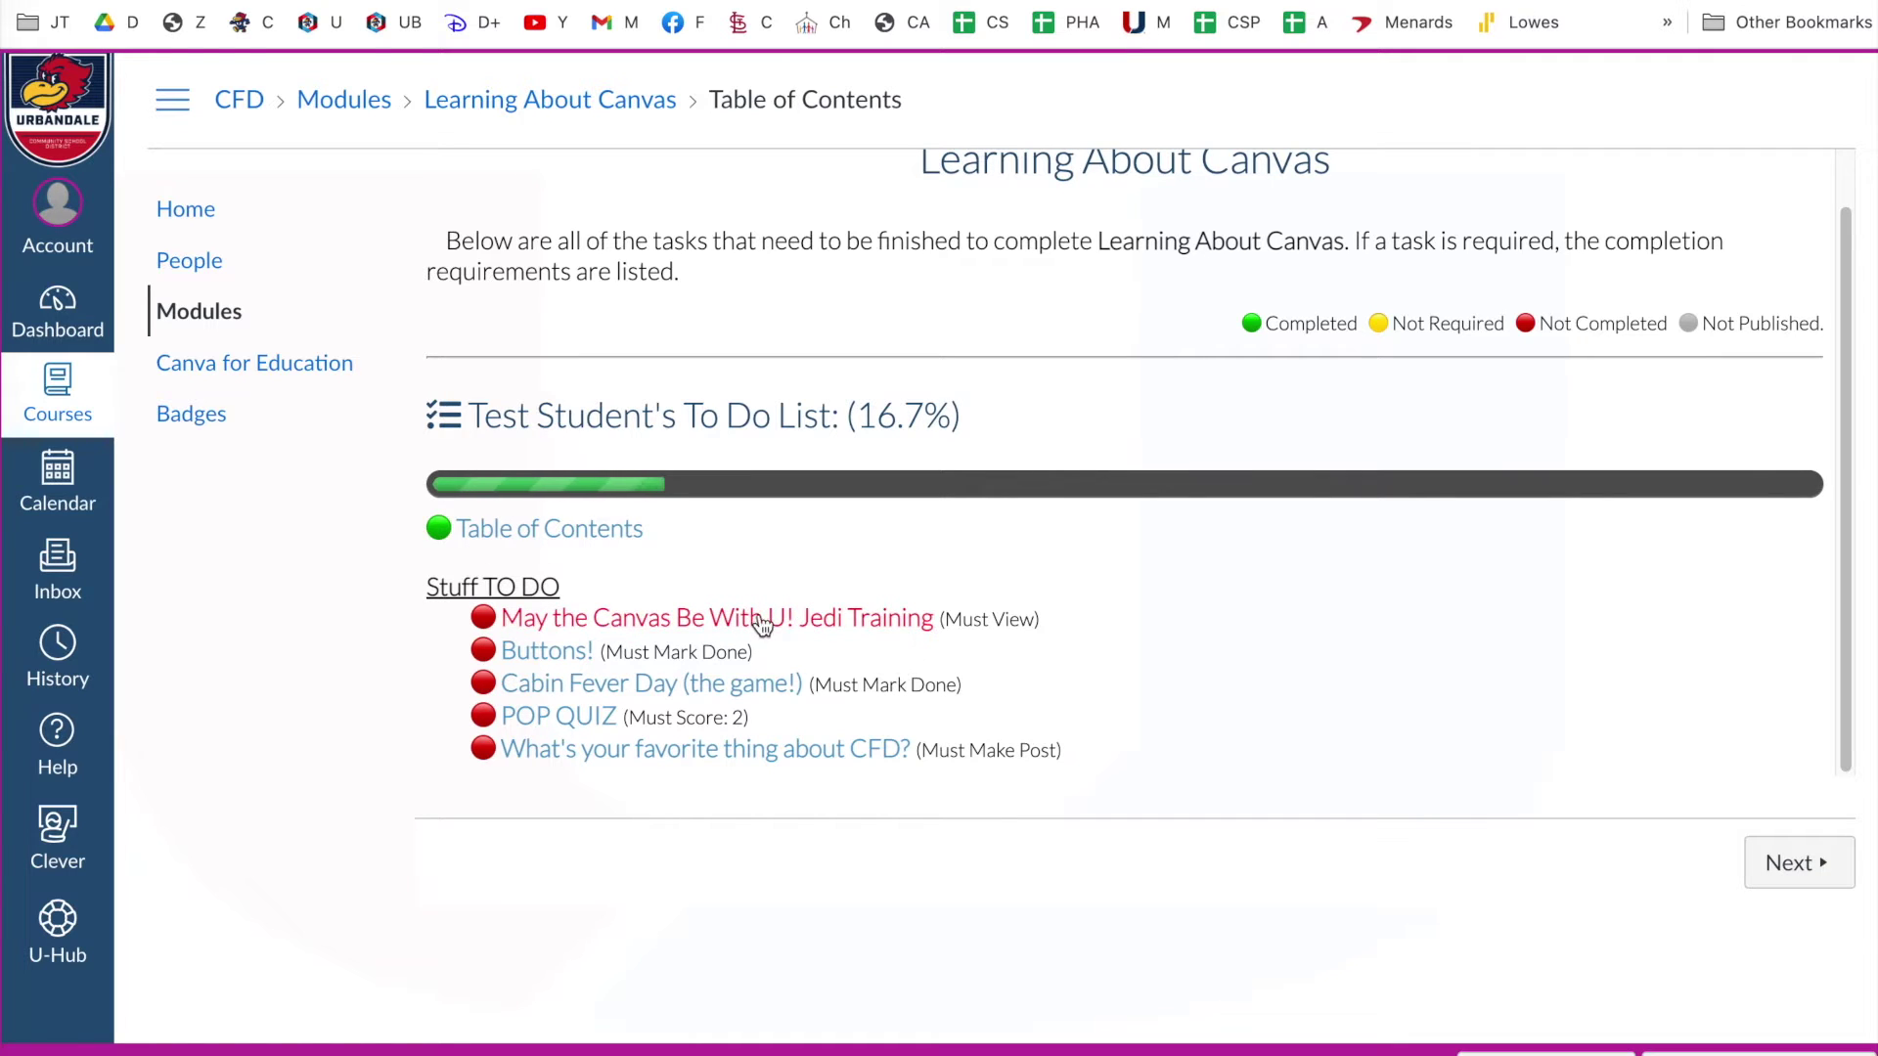
pyautogui.click(607, 622)
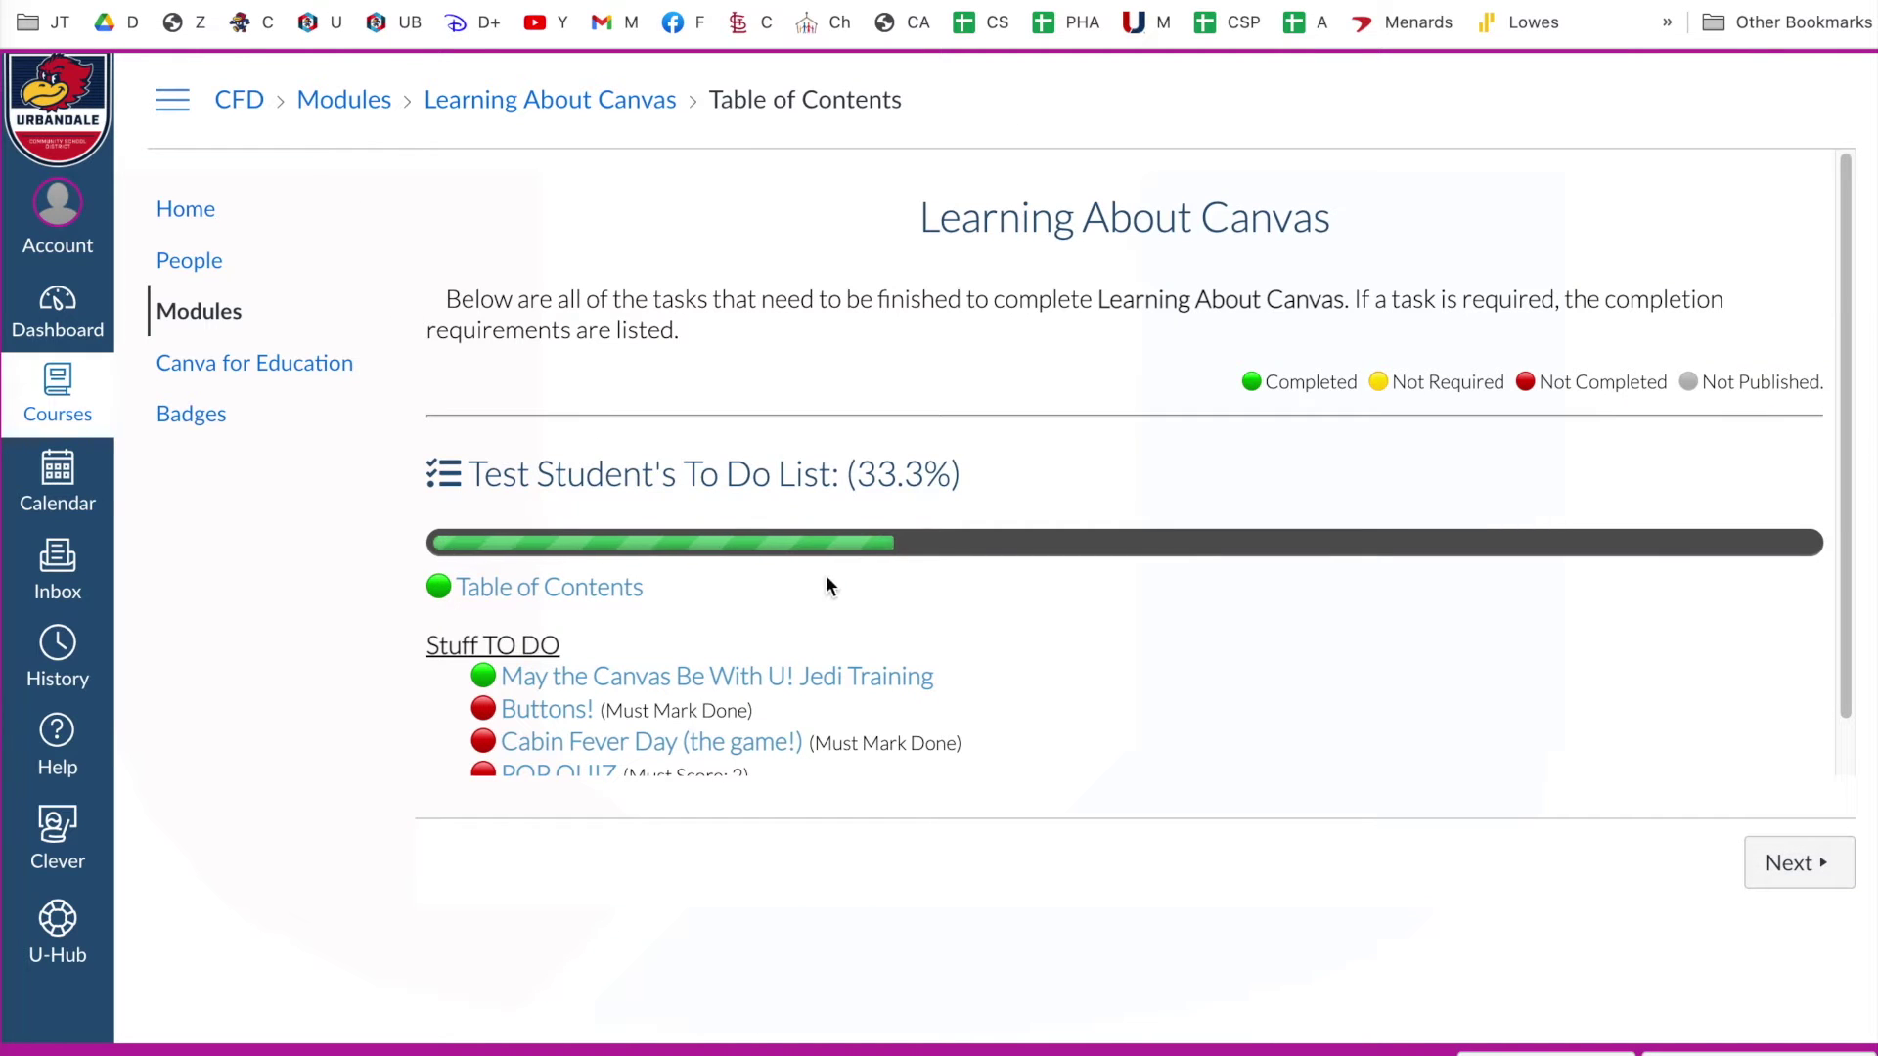
# Scroll the to-do list to confirm Jedi Training is completed at 33.3%.
pyautogui.scroll(-1, 825, 573)
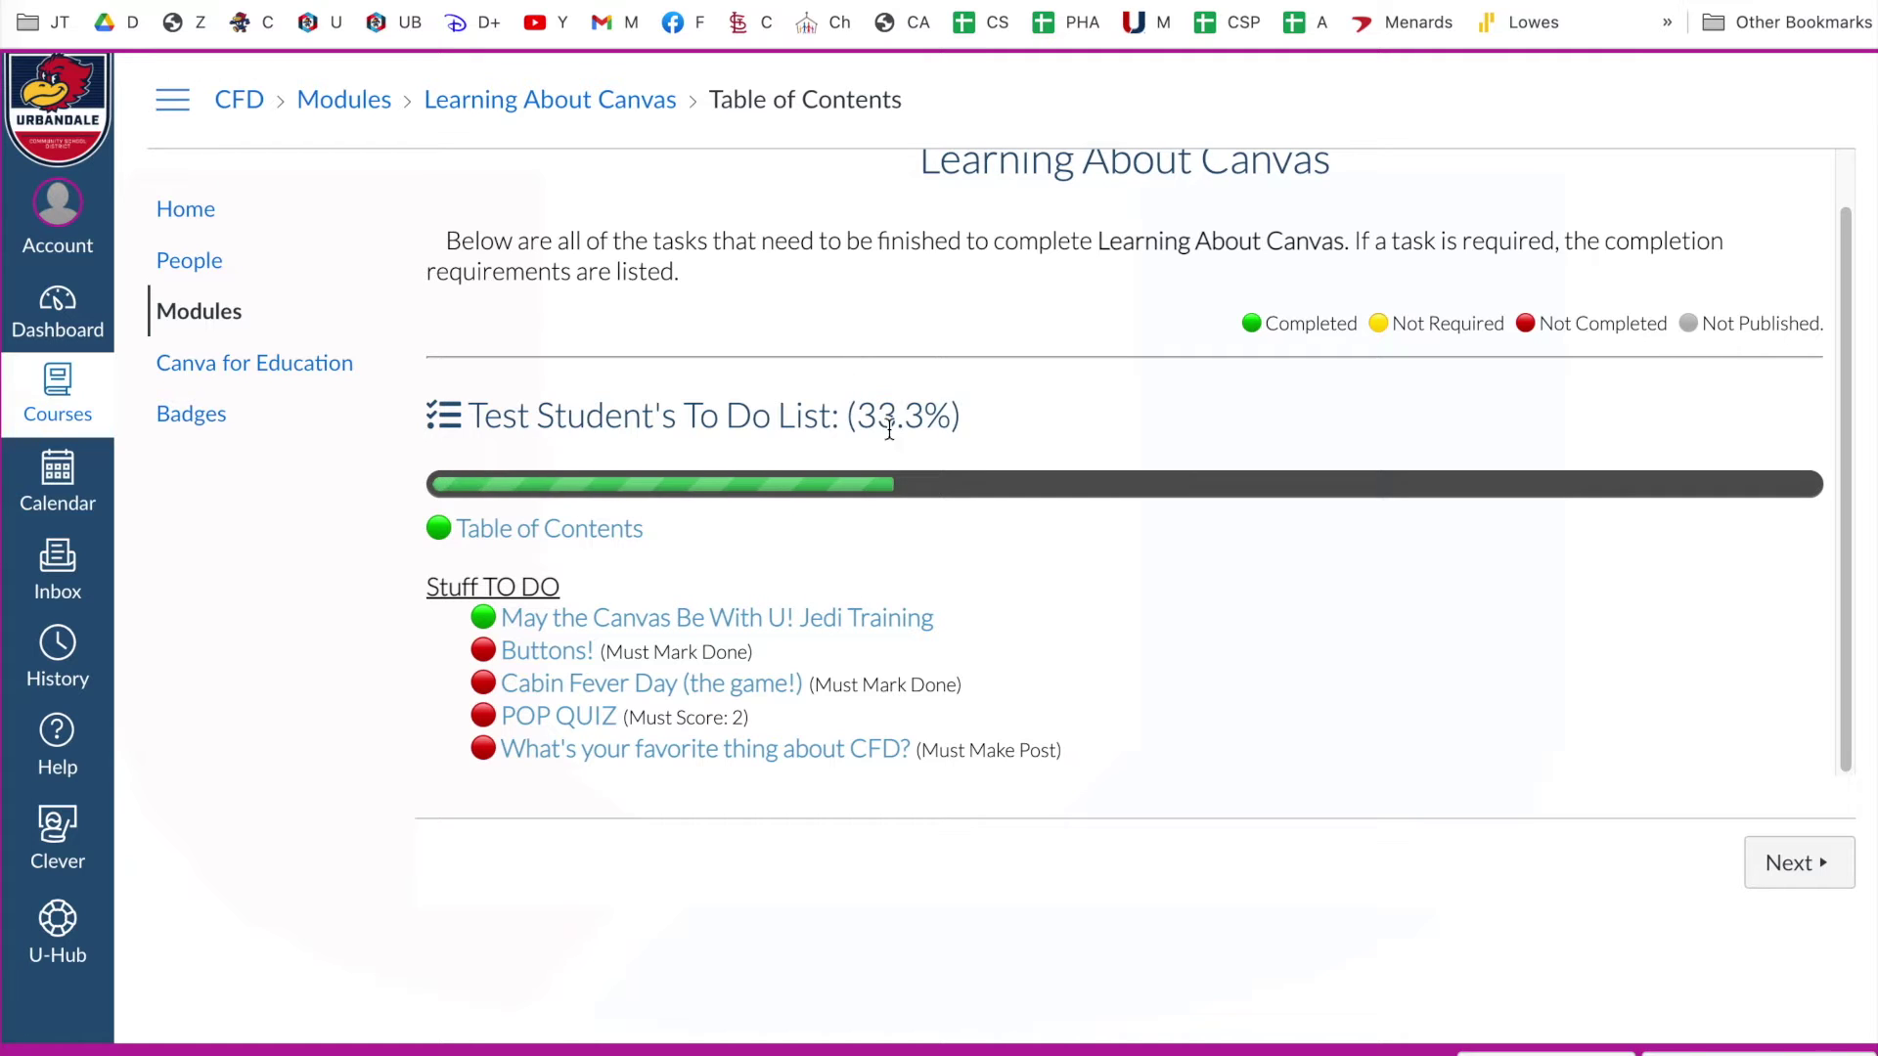
# Mark the Buttons! page as done and return to the Table of Contents, now at 50%.
pyautogui.click(545, 652)
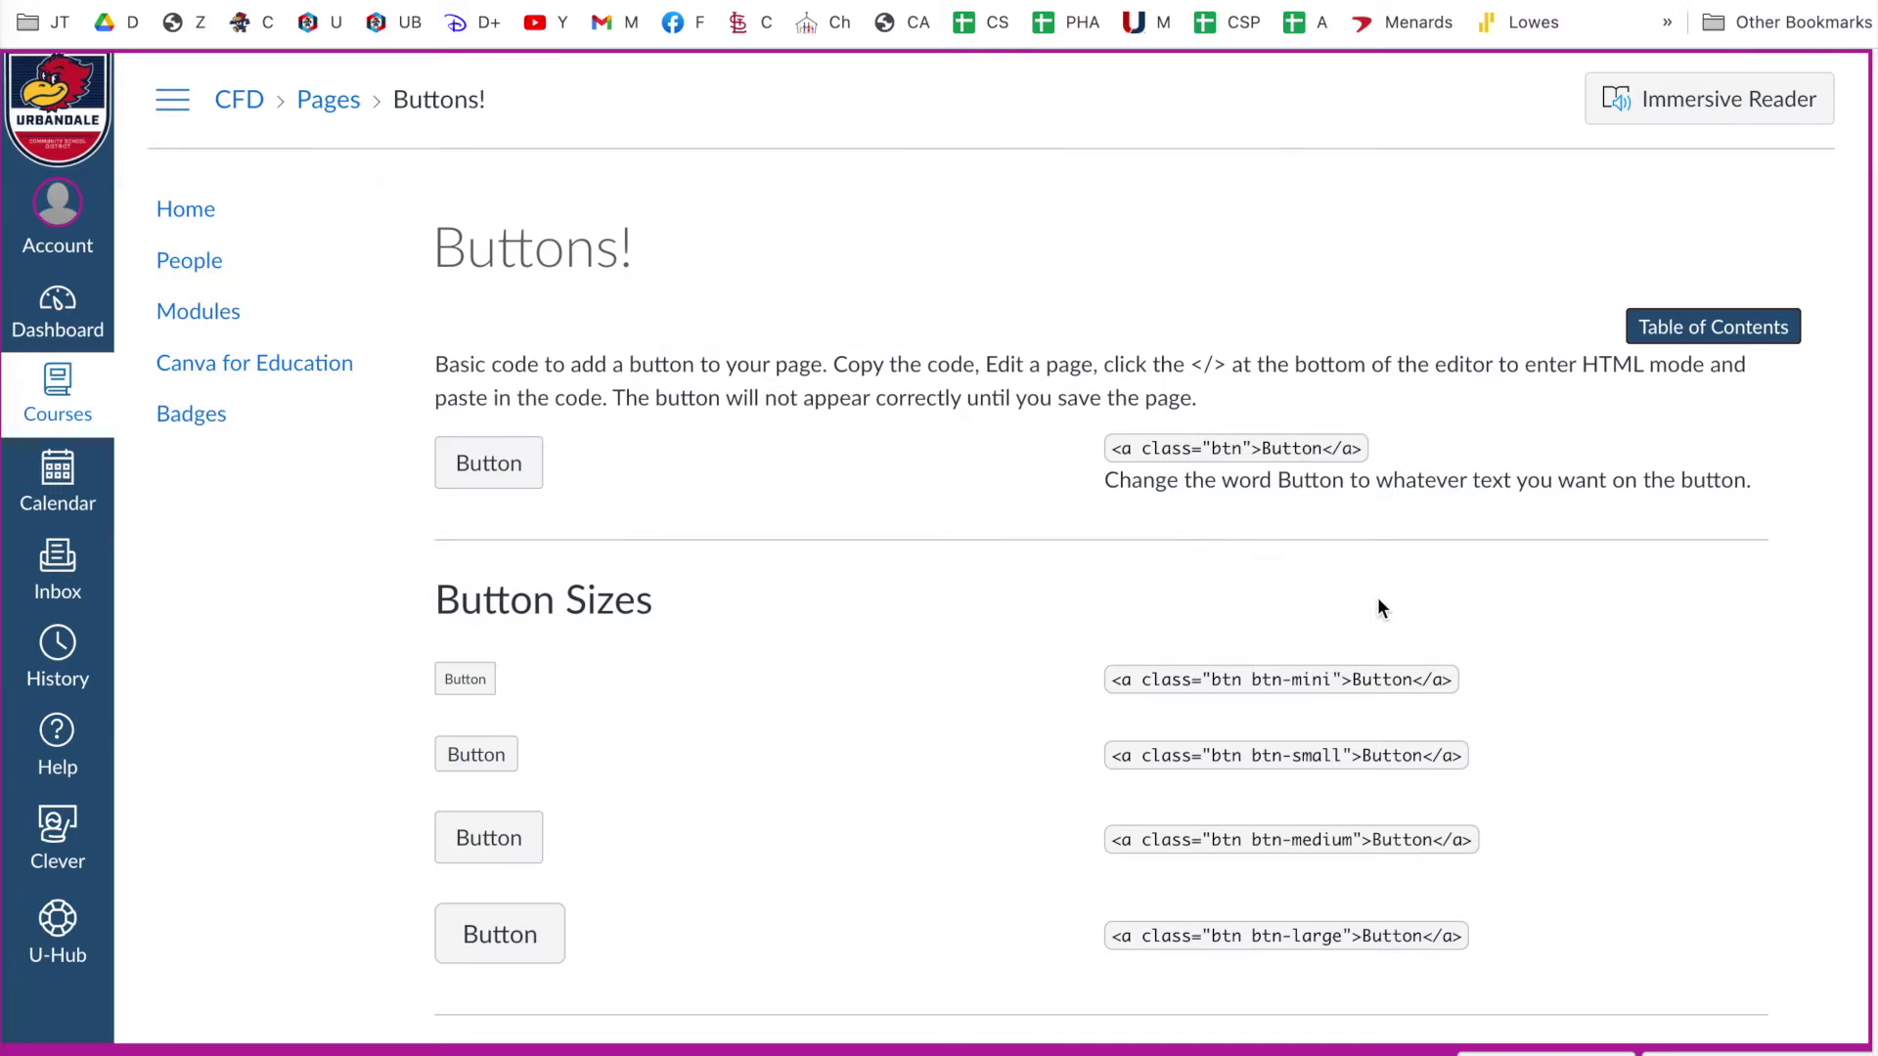
pyautogui.scroll(-15, 1379, 606)
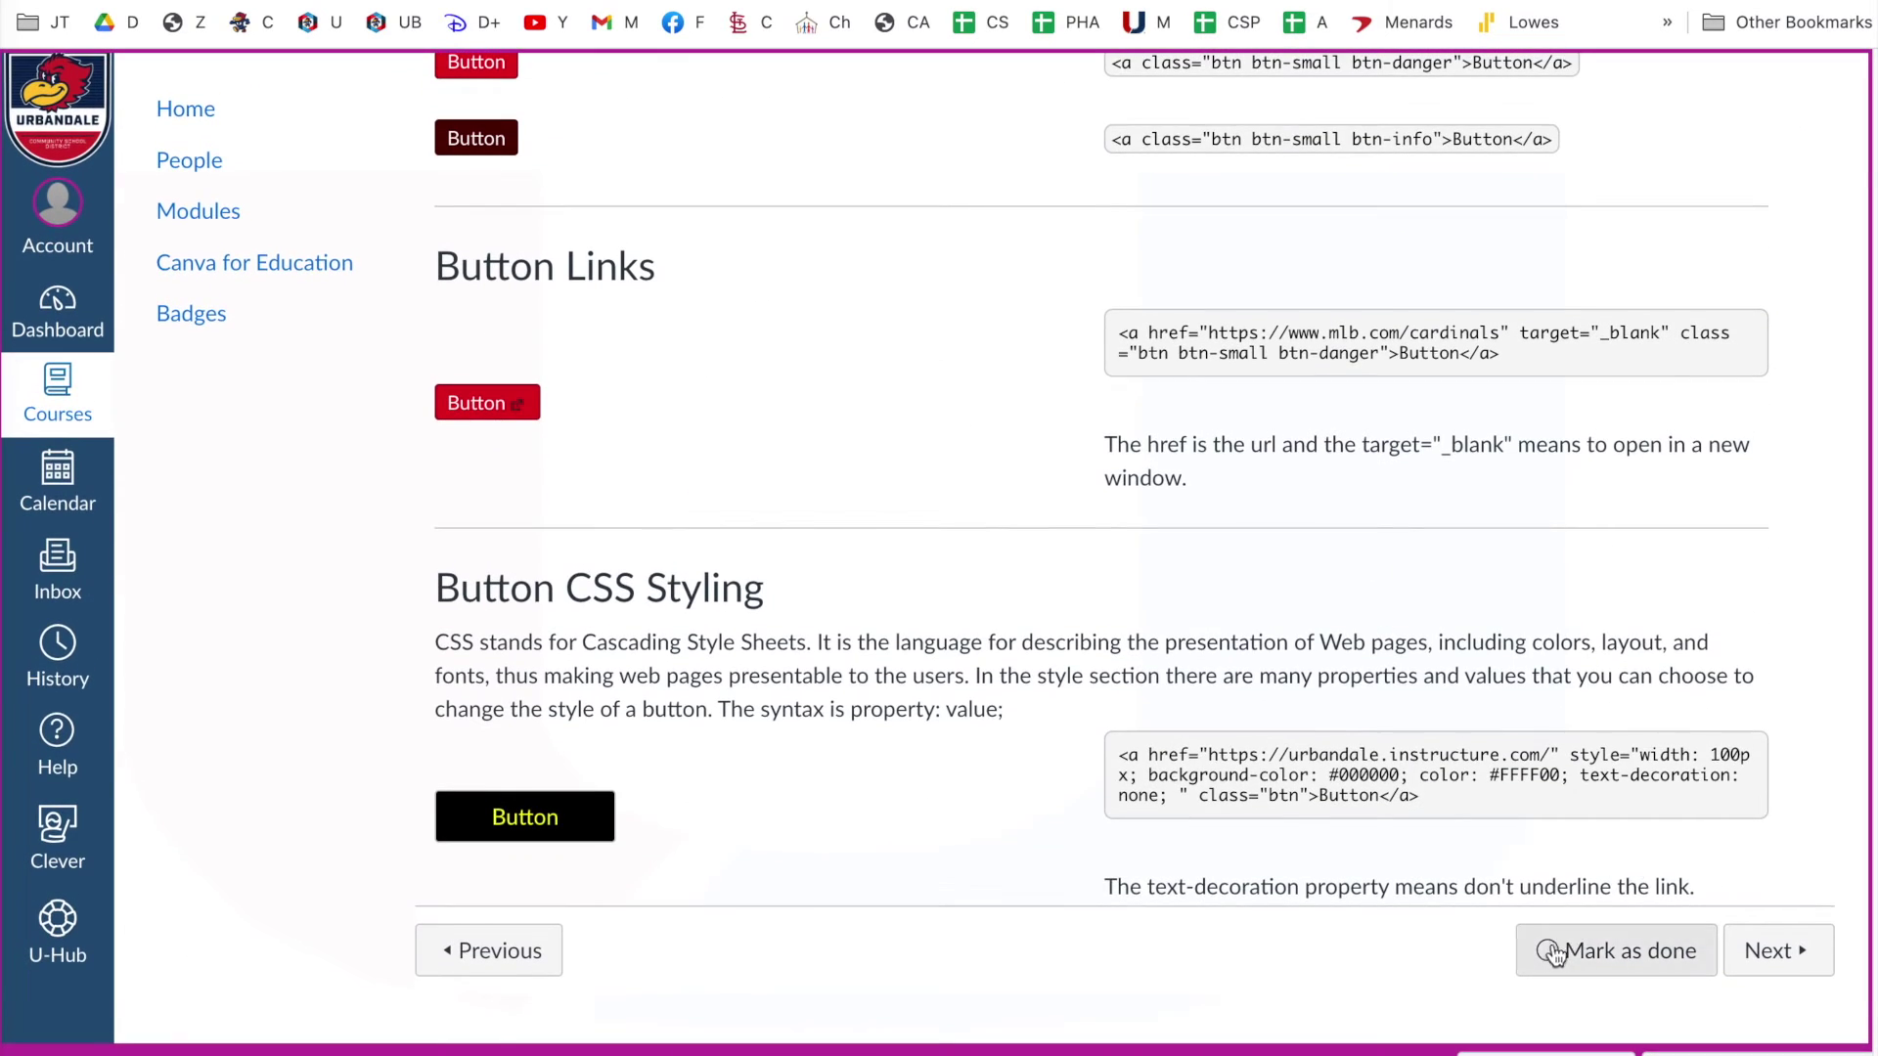
pyautogui.click(1554, 950)
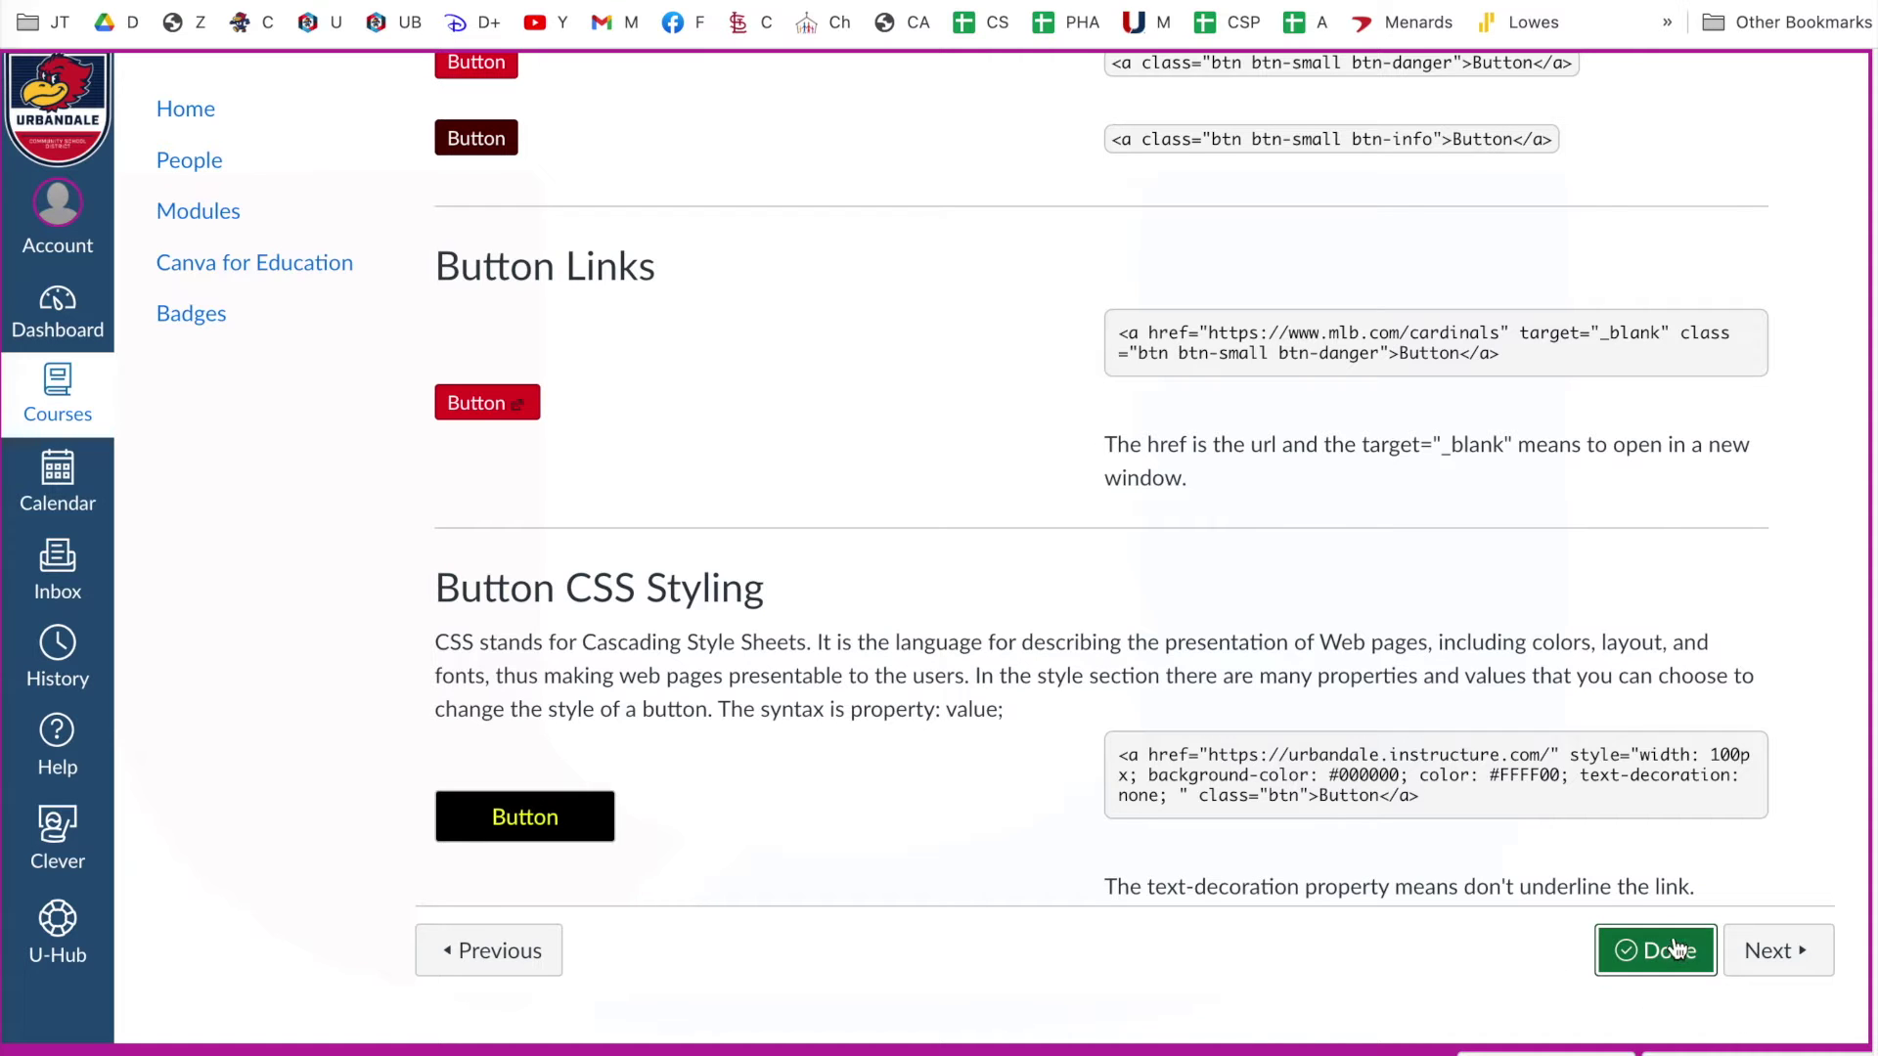
pyautogui.scroll(1, 1525, 619)
pyautogui.scroll(15, 1526, 622)
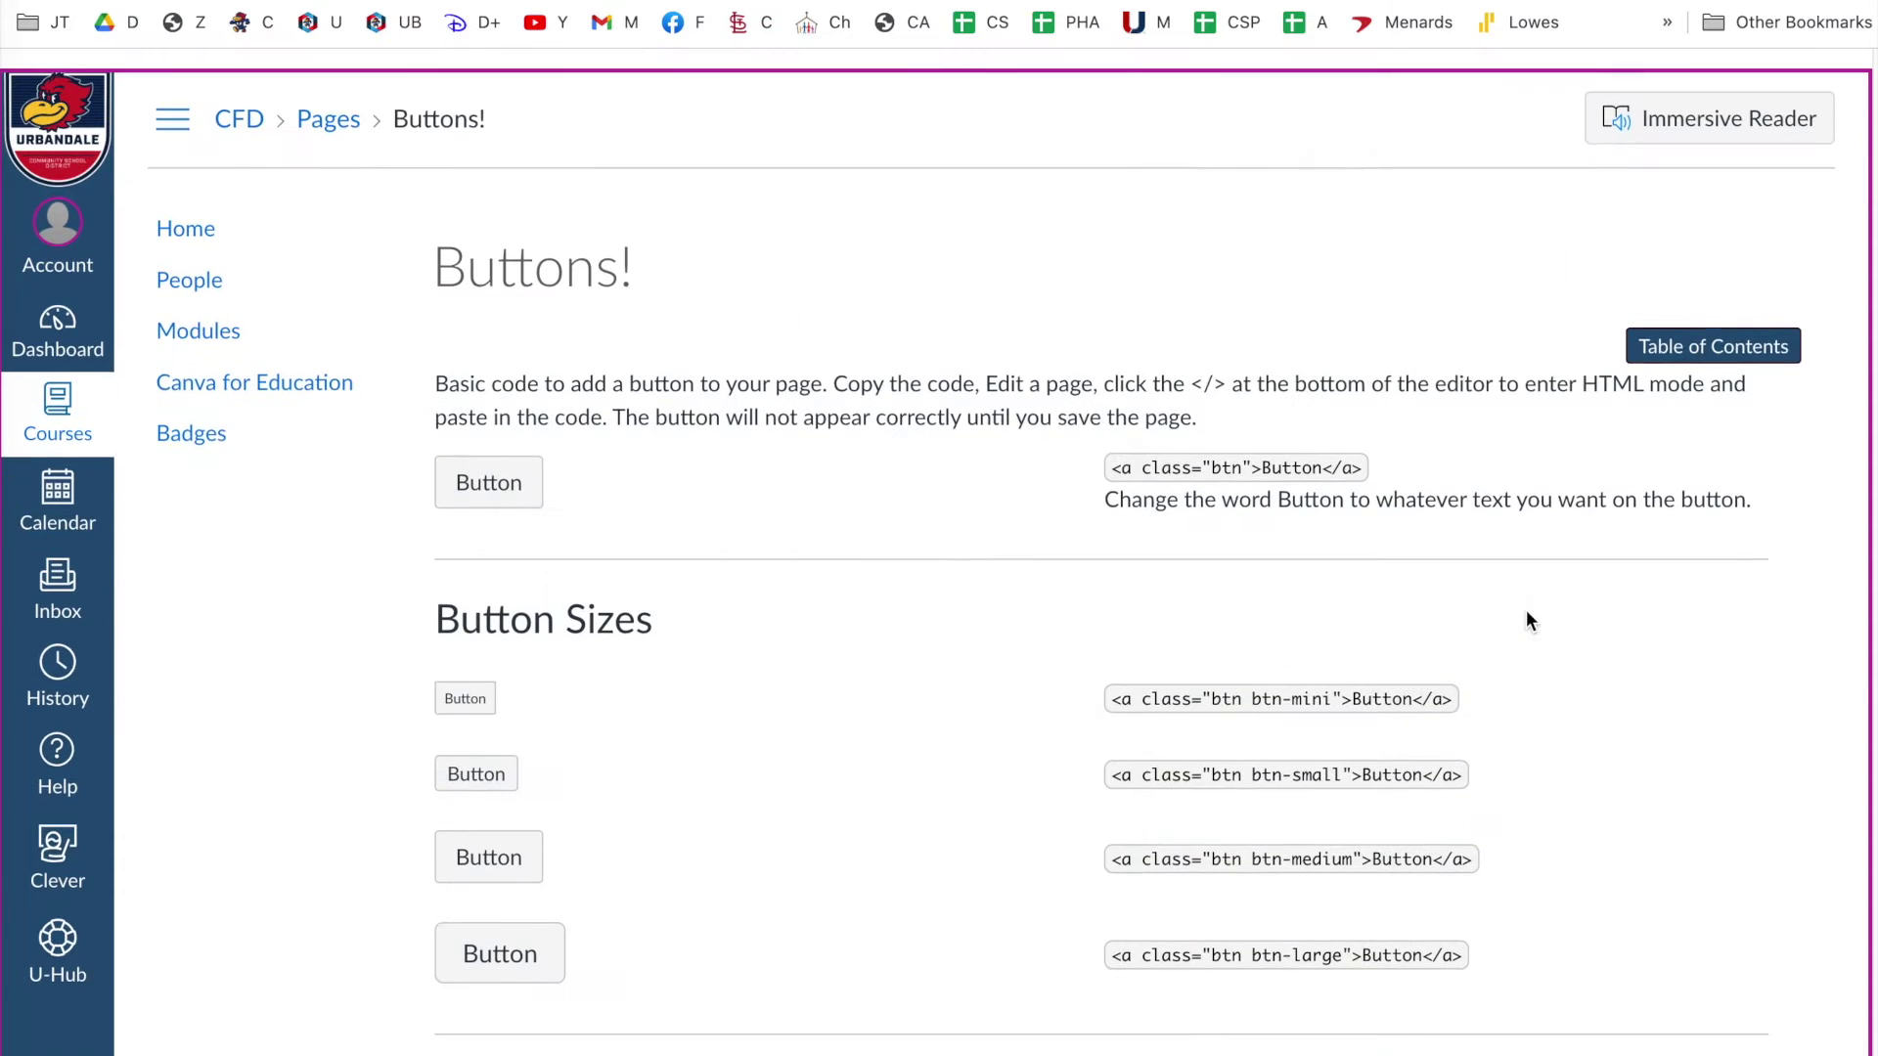
pyautogui.click(1694, 327)
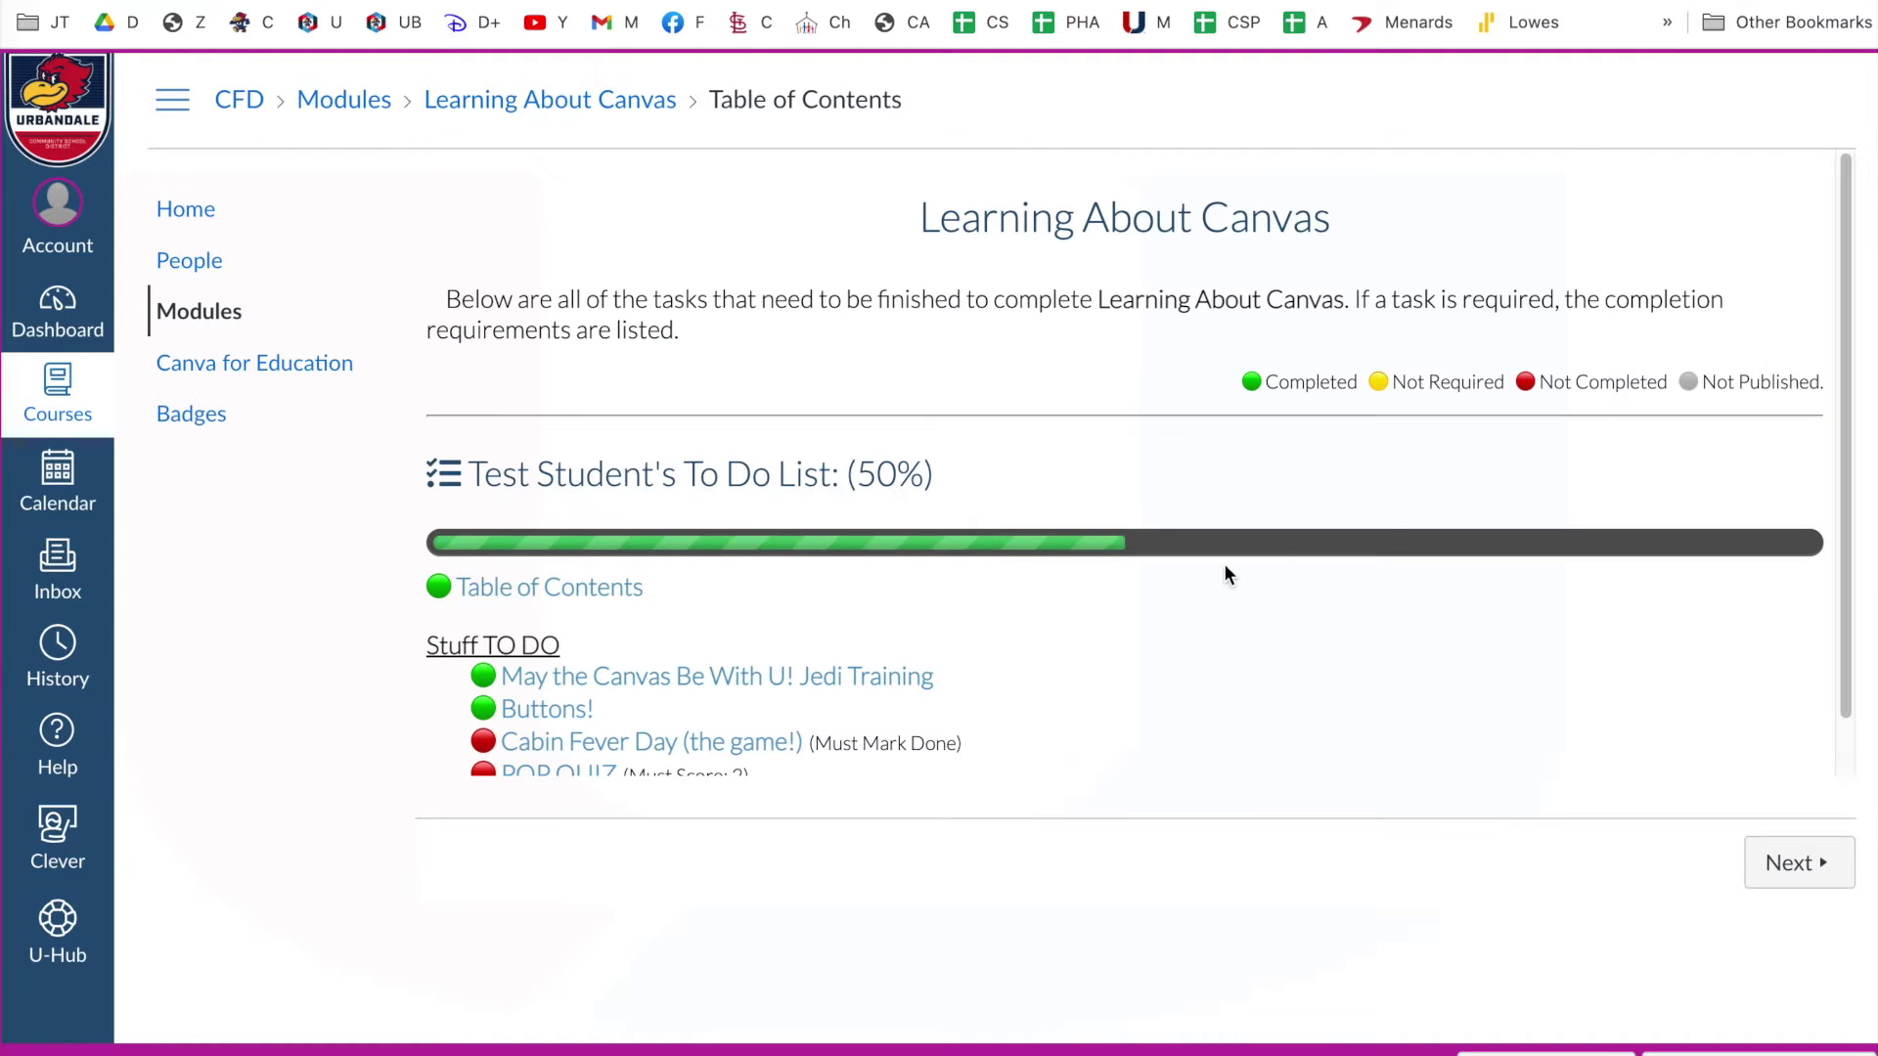
pyautogui.scroll(-1, 1090, 584)
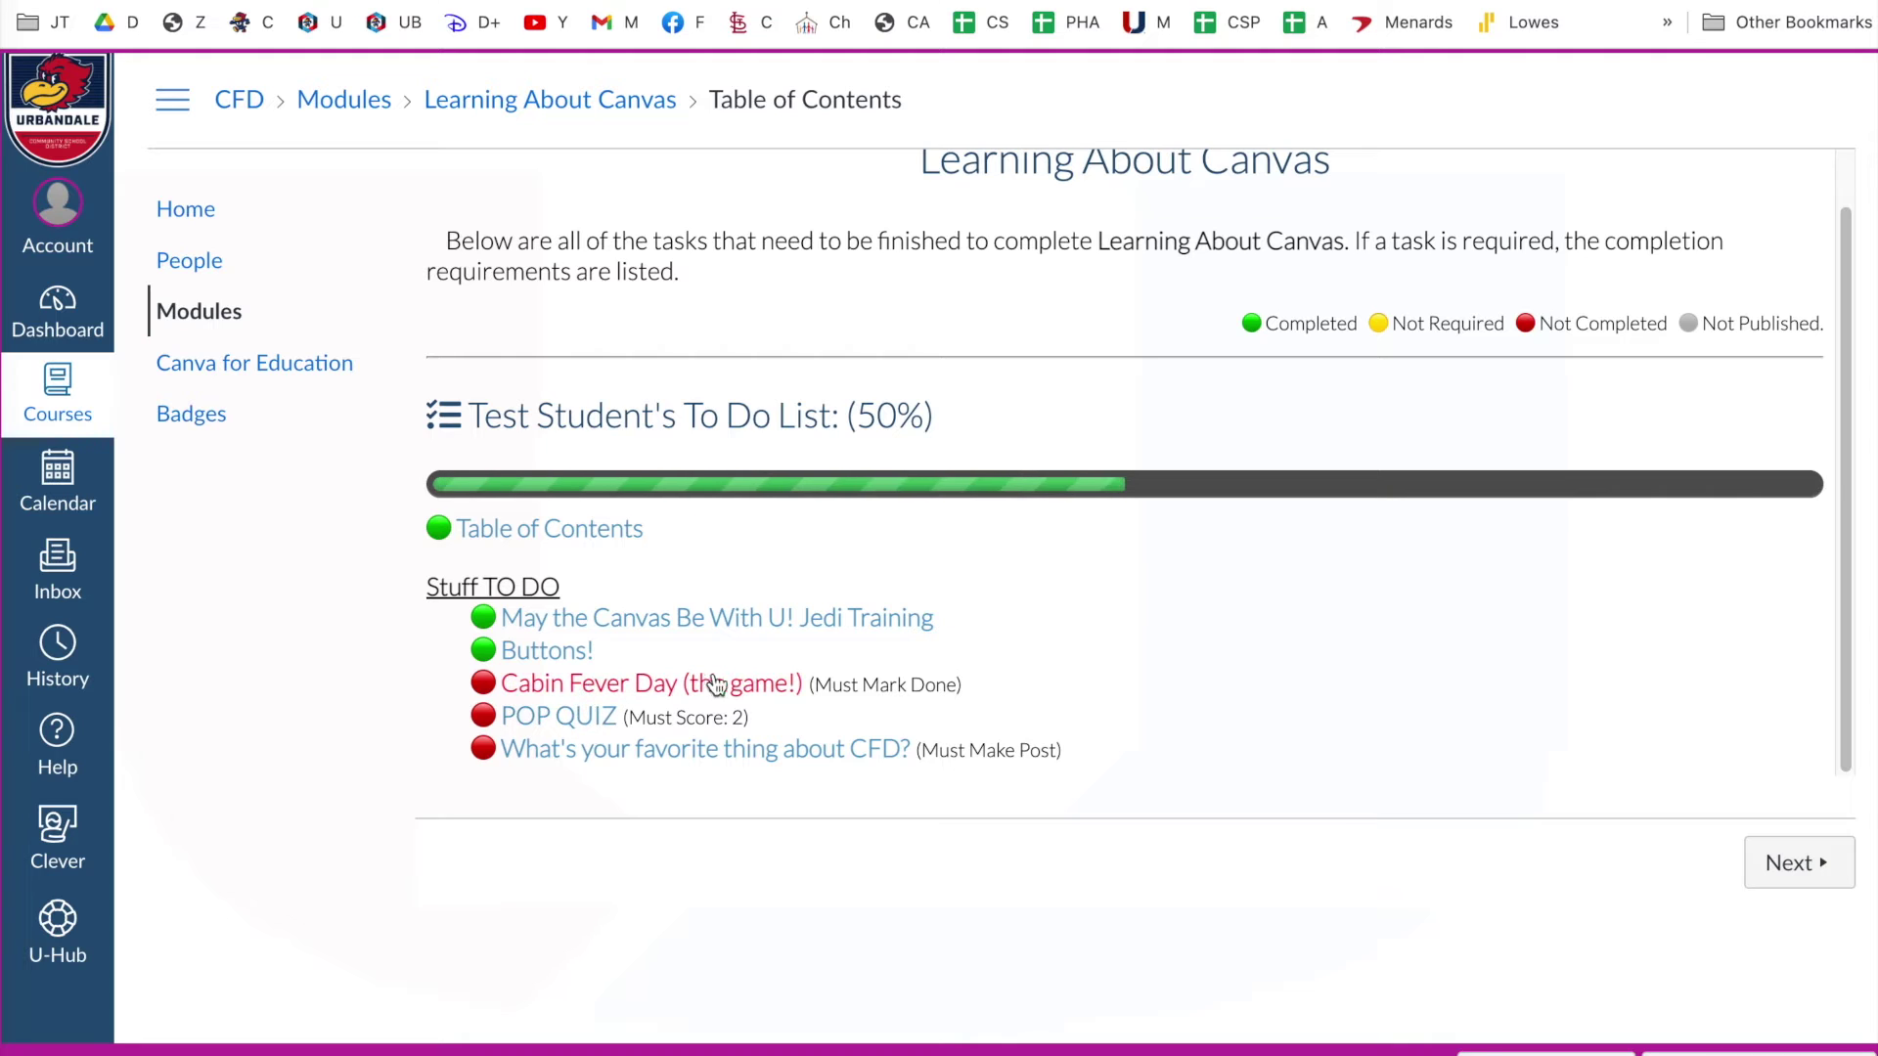
# Mark the Cabin Fever Day (the game!) page as done, bringing the to-do list to 66.7%.
pyautogui.click(566, 684)
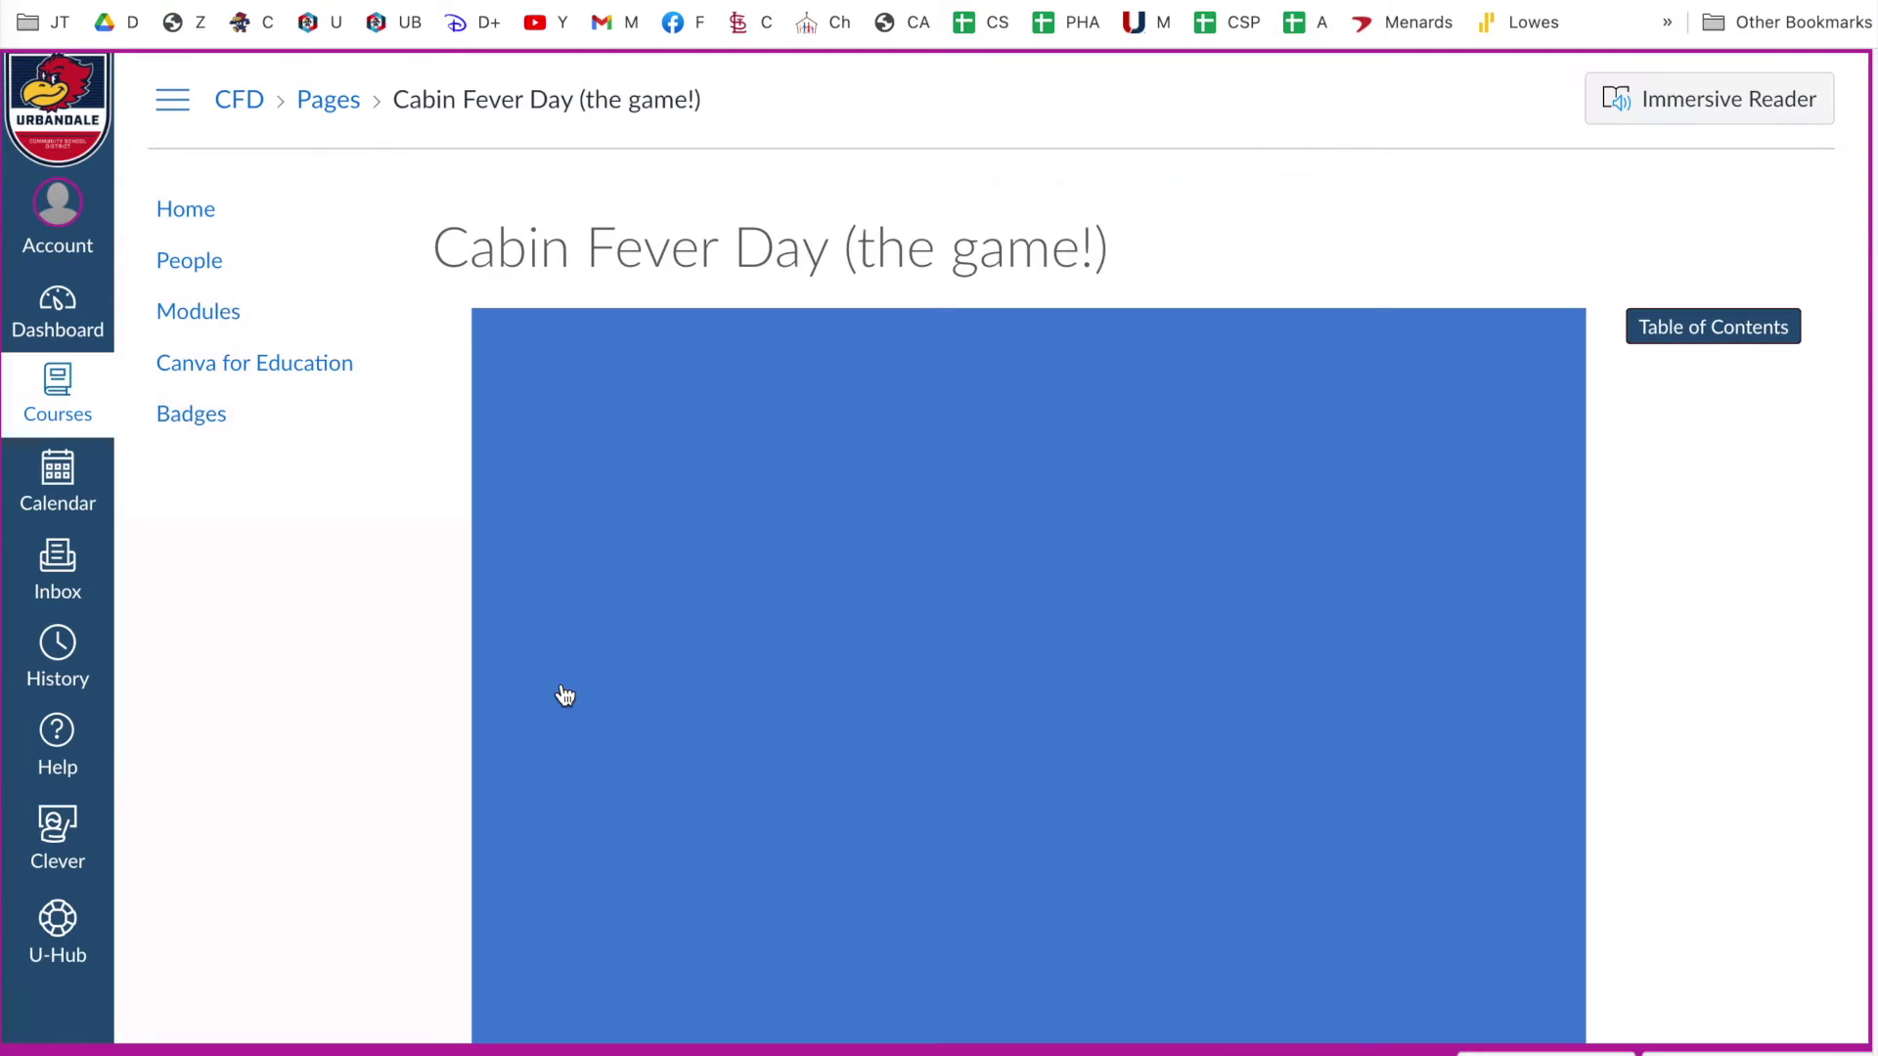
pyautogui.scroll(-3, 1640, 560)
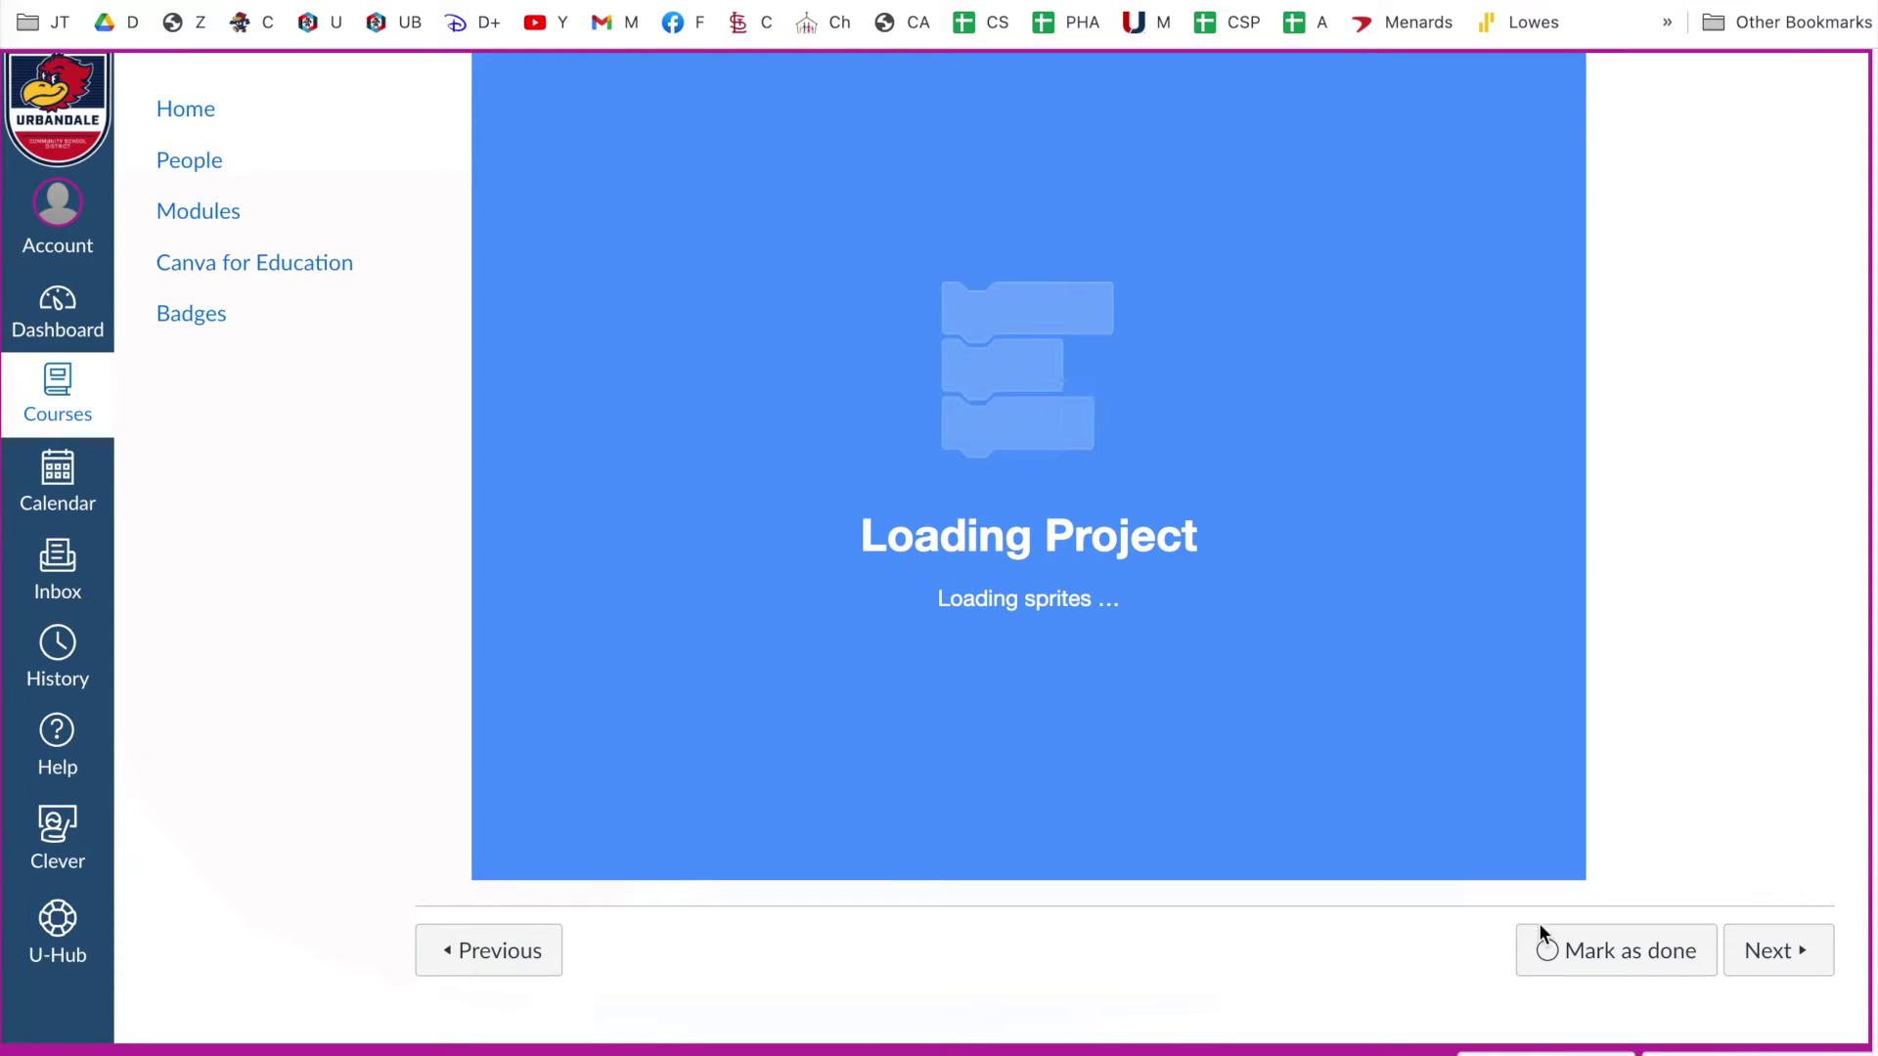
pyautogui.click(1541, 950)
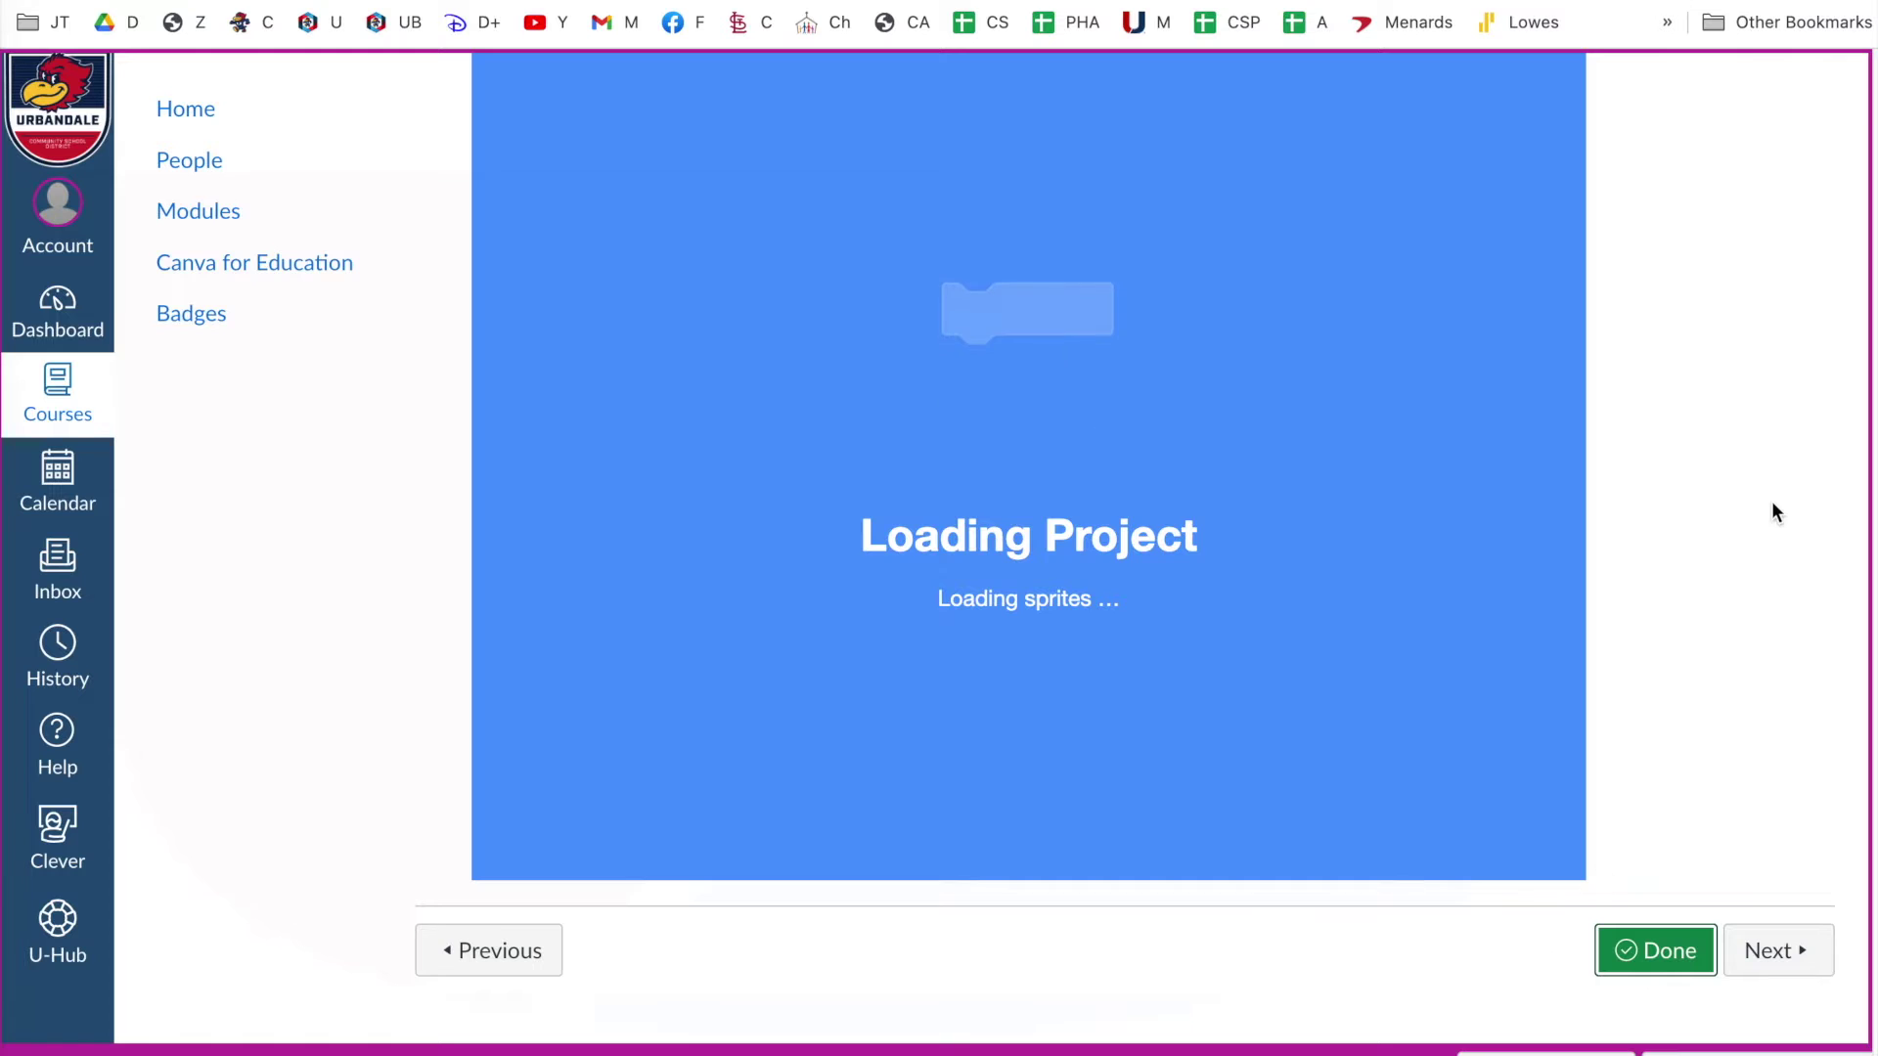
pyautogui.scroll(3, 1750, 667)
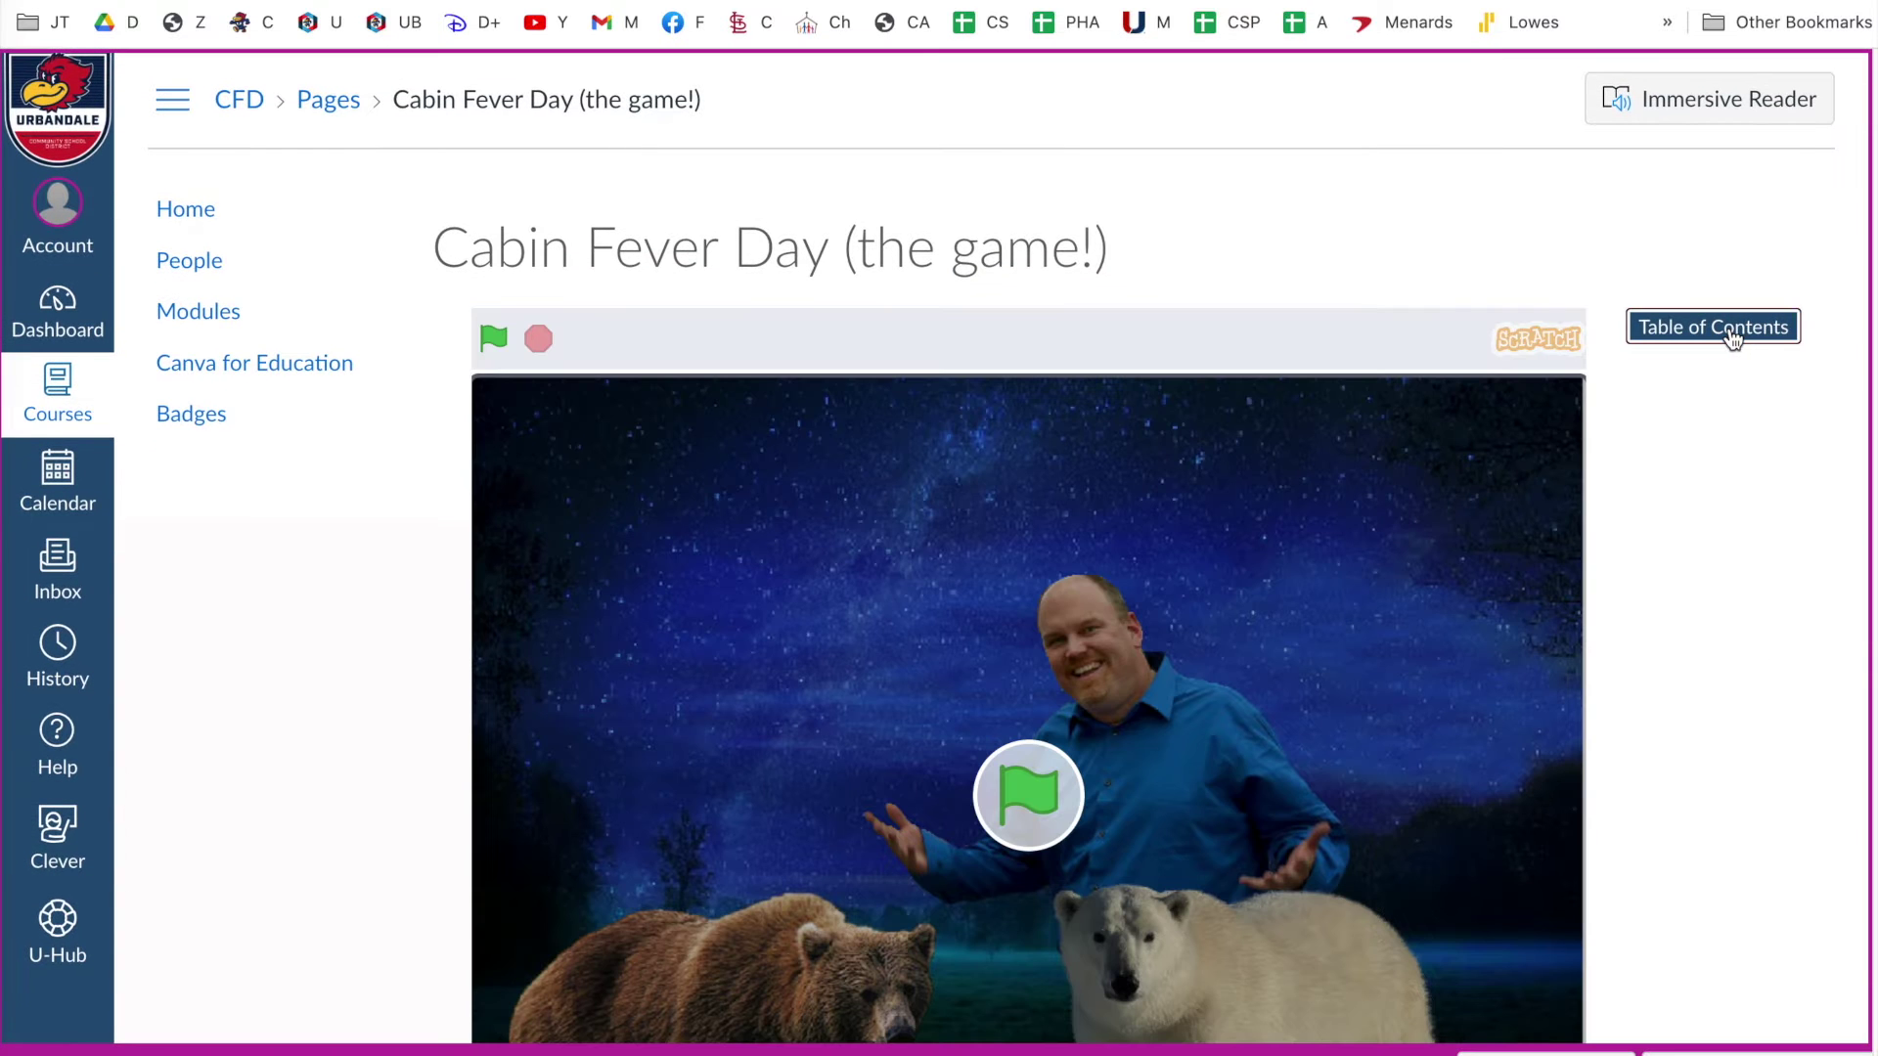
pyautogui.click(1729, 332)
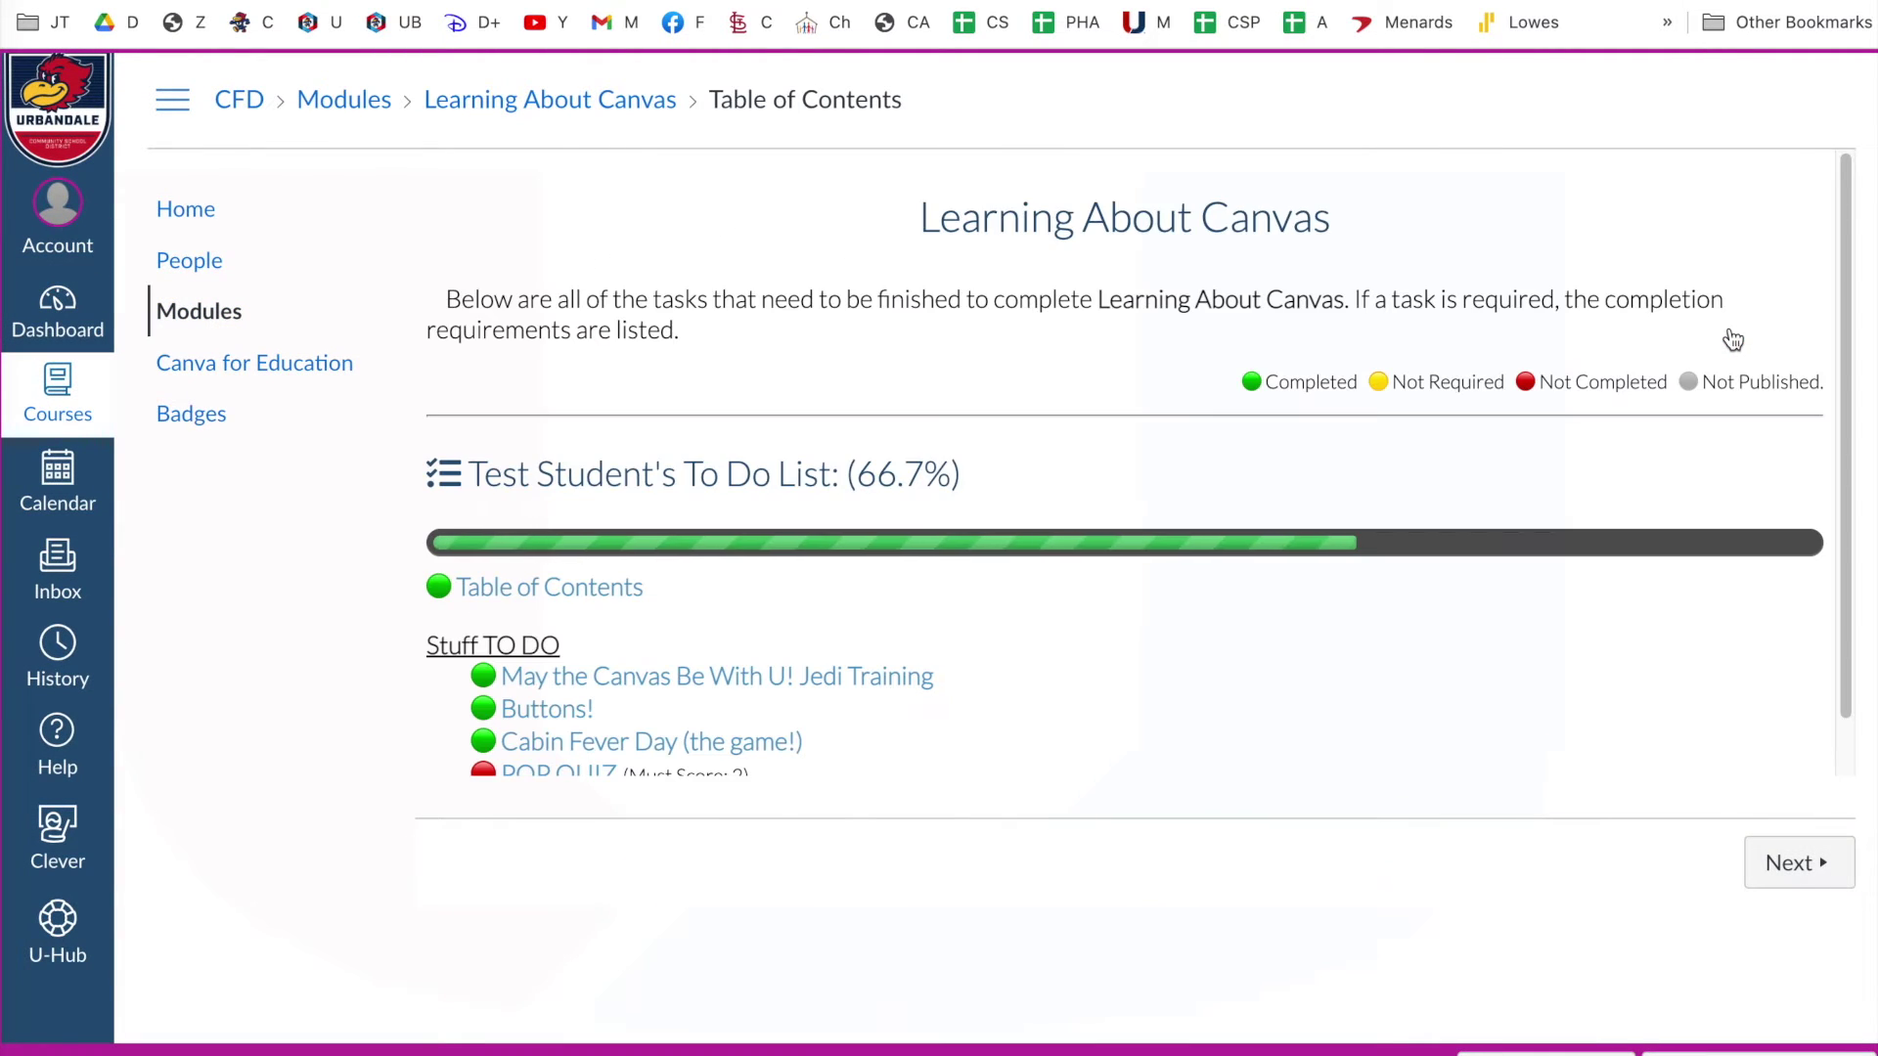
pyautogui.scroll(-1, 1054, 642)
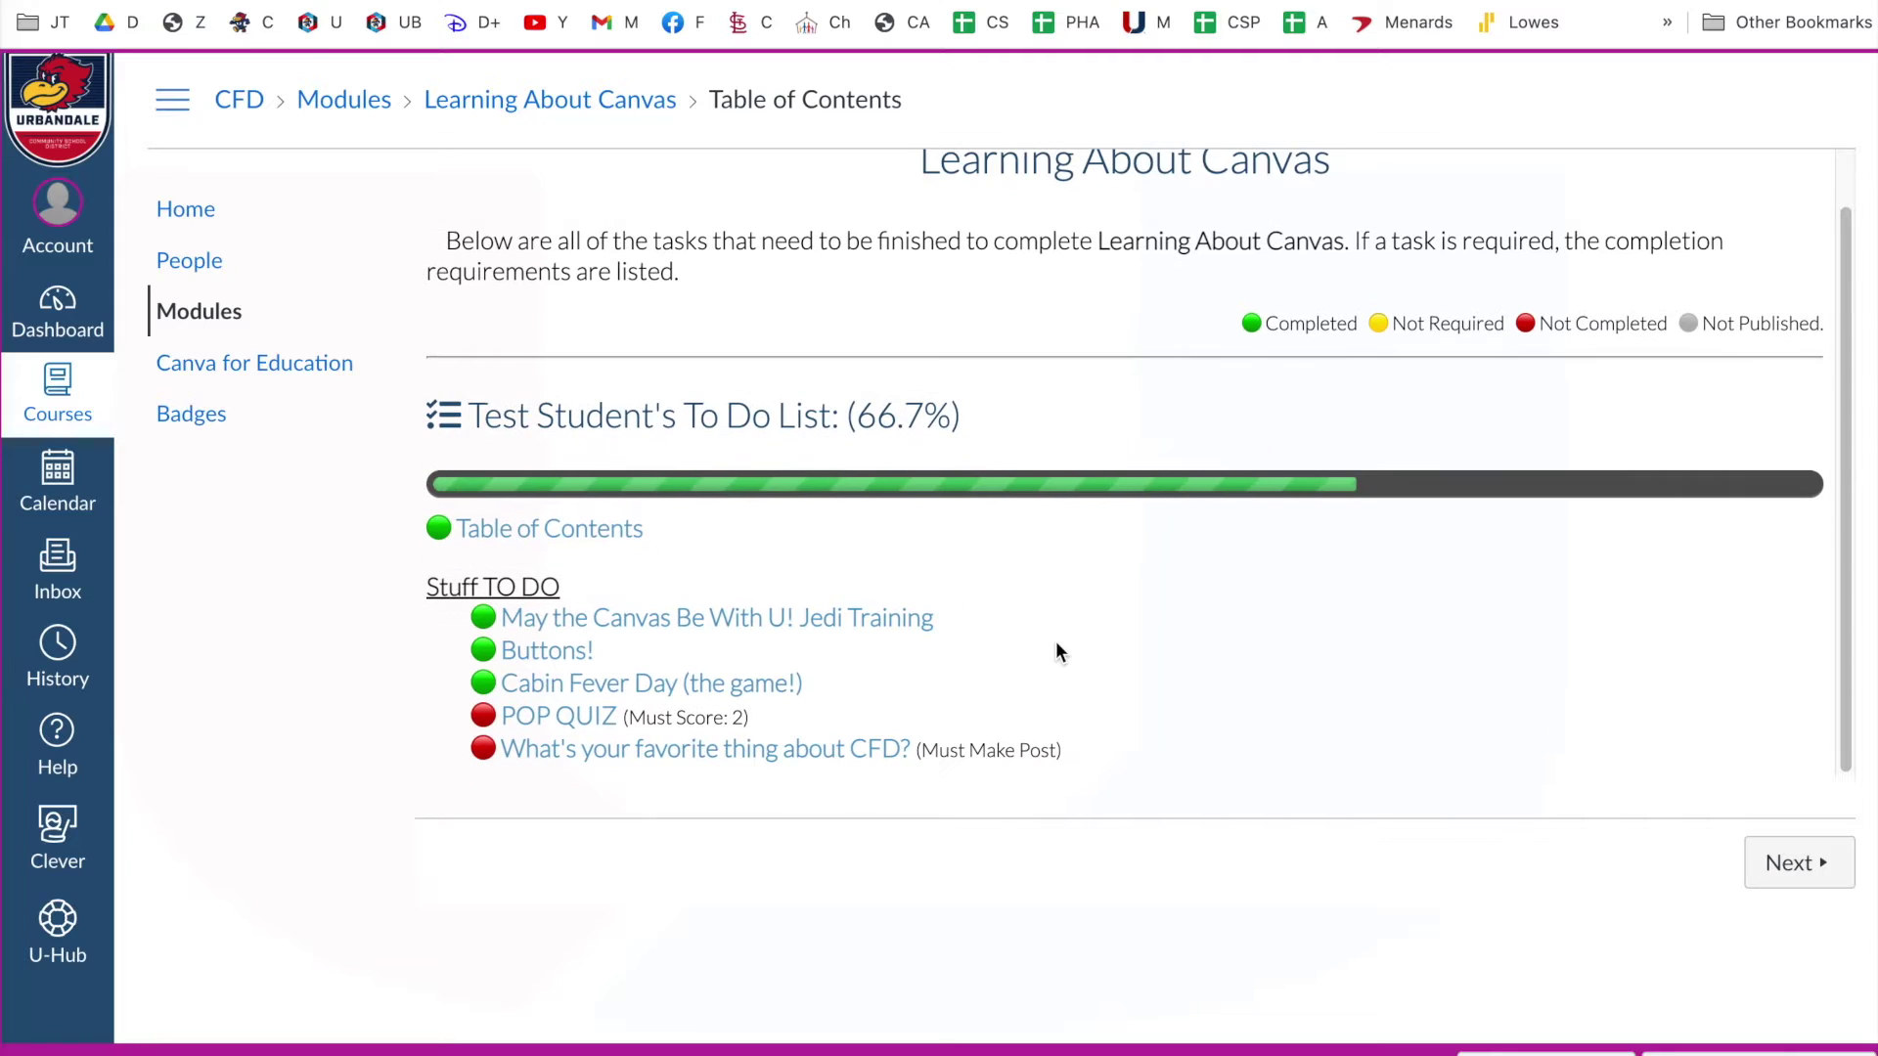
pyautogui.click(583, 719)
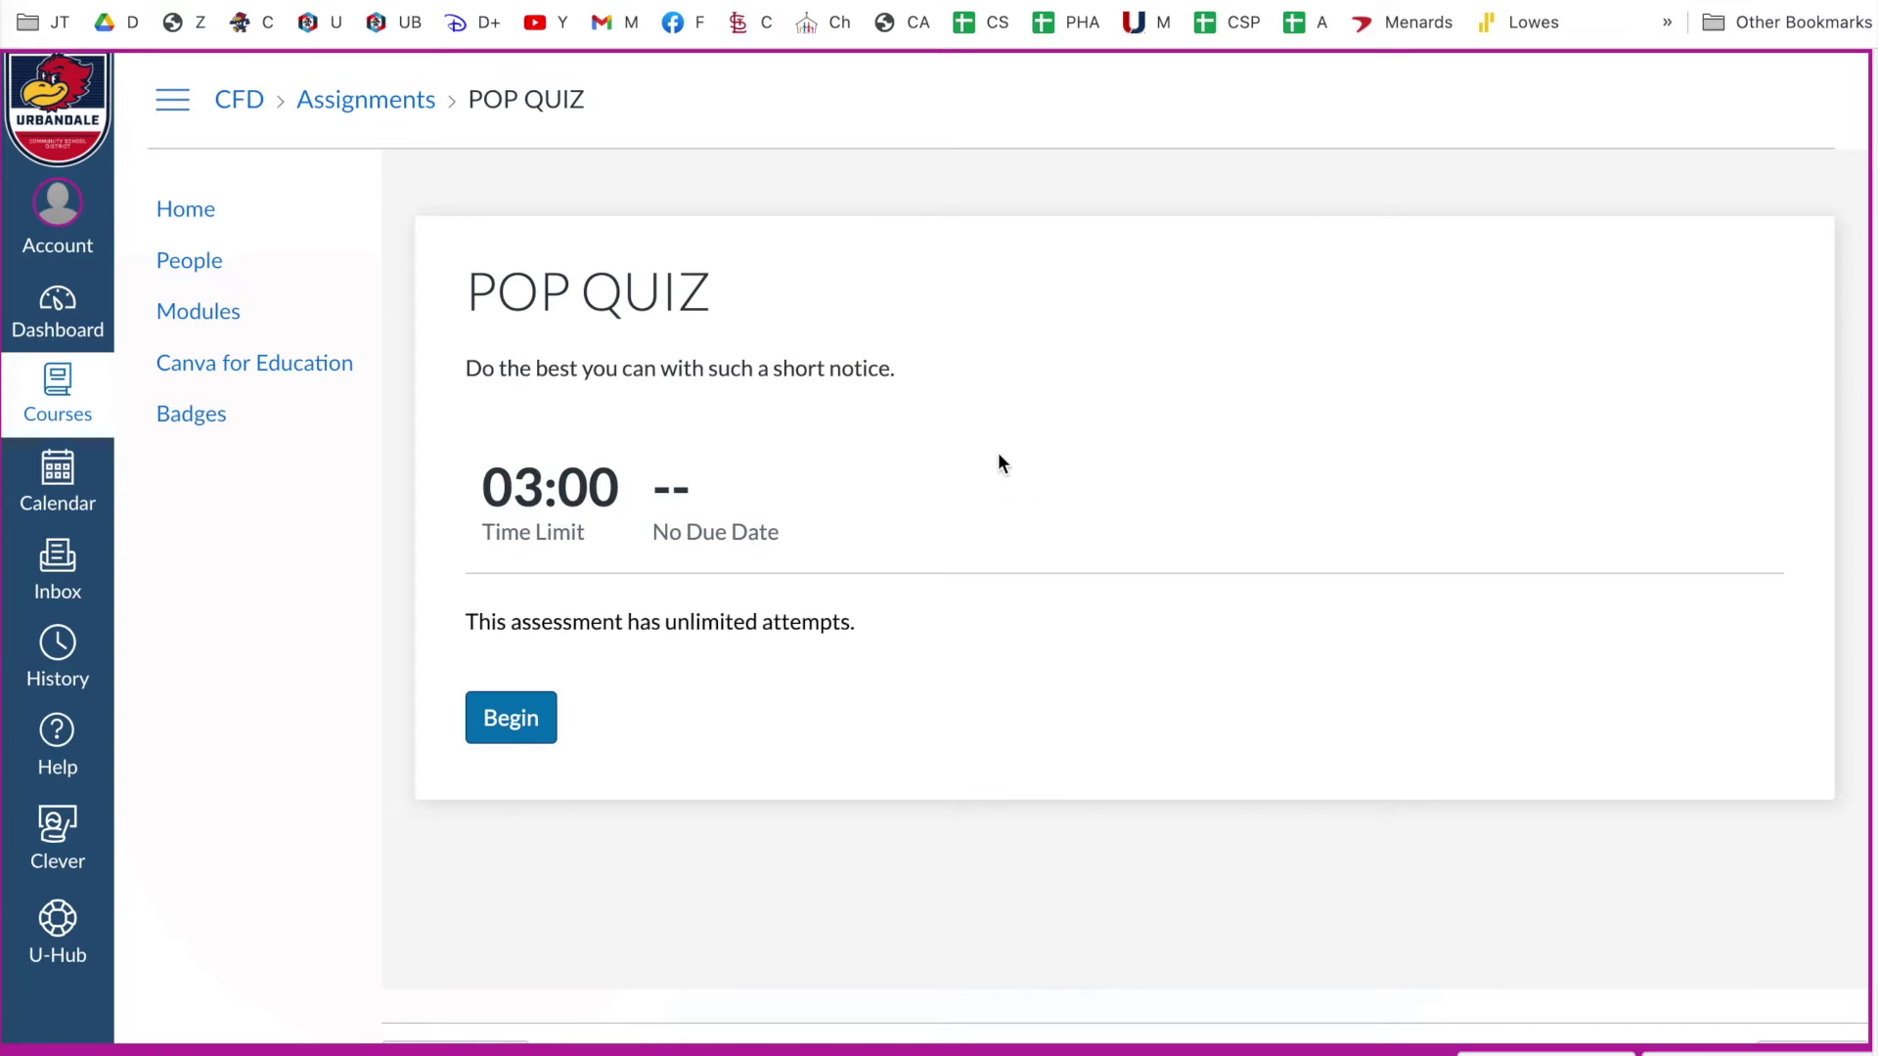
# Start the POP QUIZ attempt and answer question 1 with Cabin Fever Day.
pyautogui.click(514, 727)
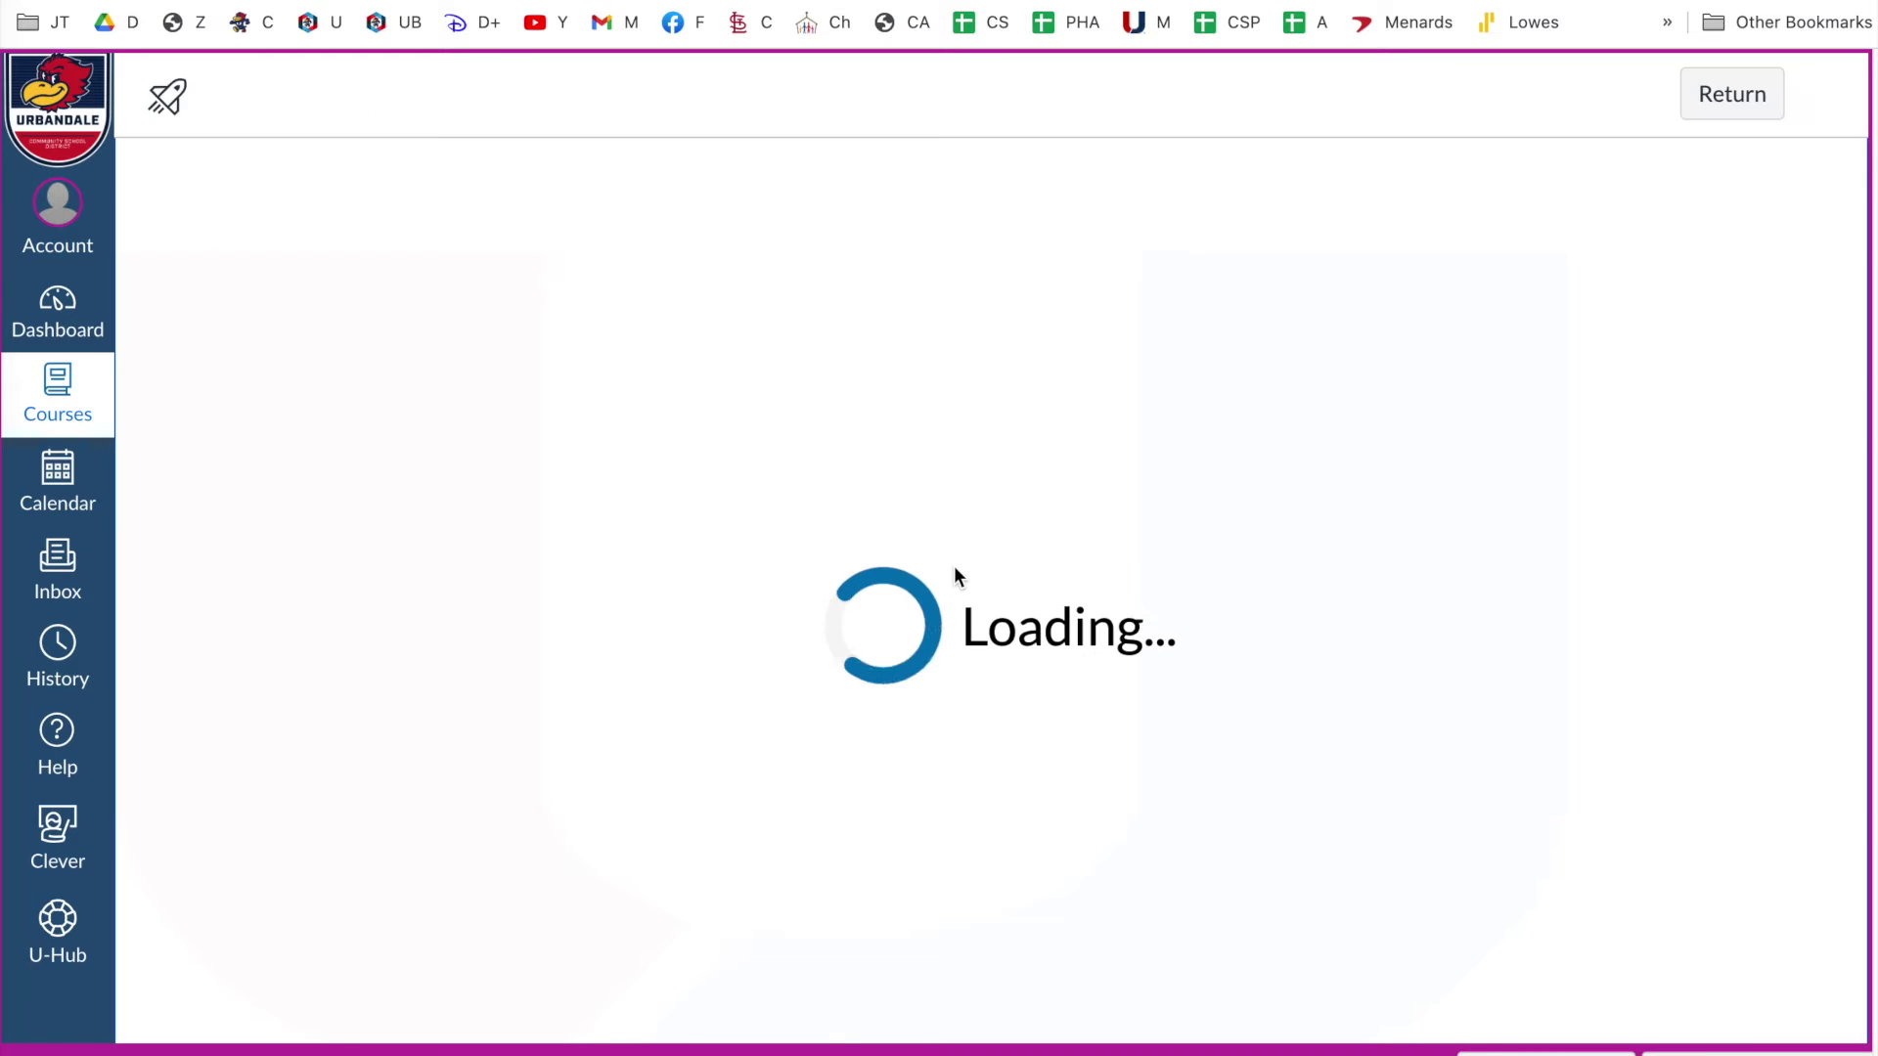
pyautogui.scroll(-2, 888, 445)
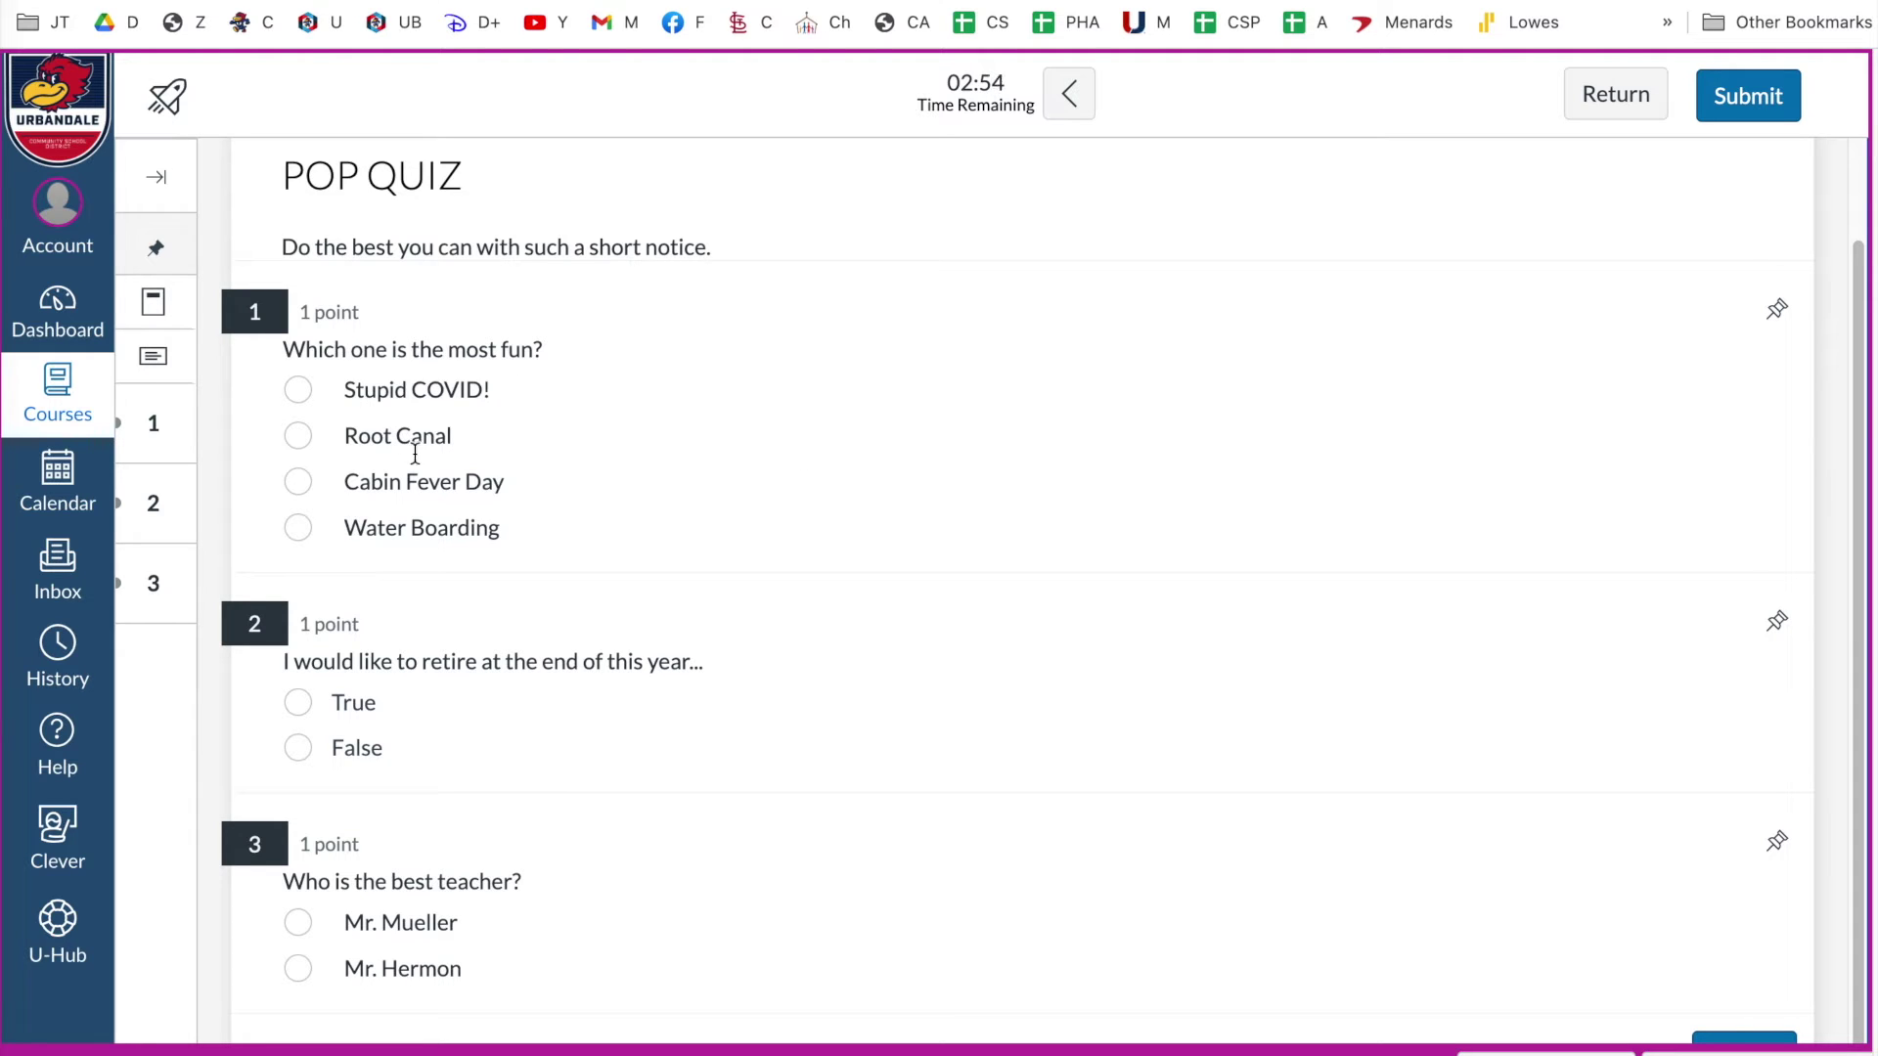
pyautogui.click(298, 483)
pyautogui.scroll(-1, 796, 534)
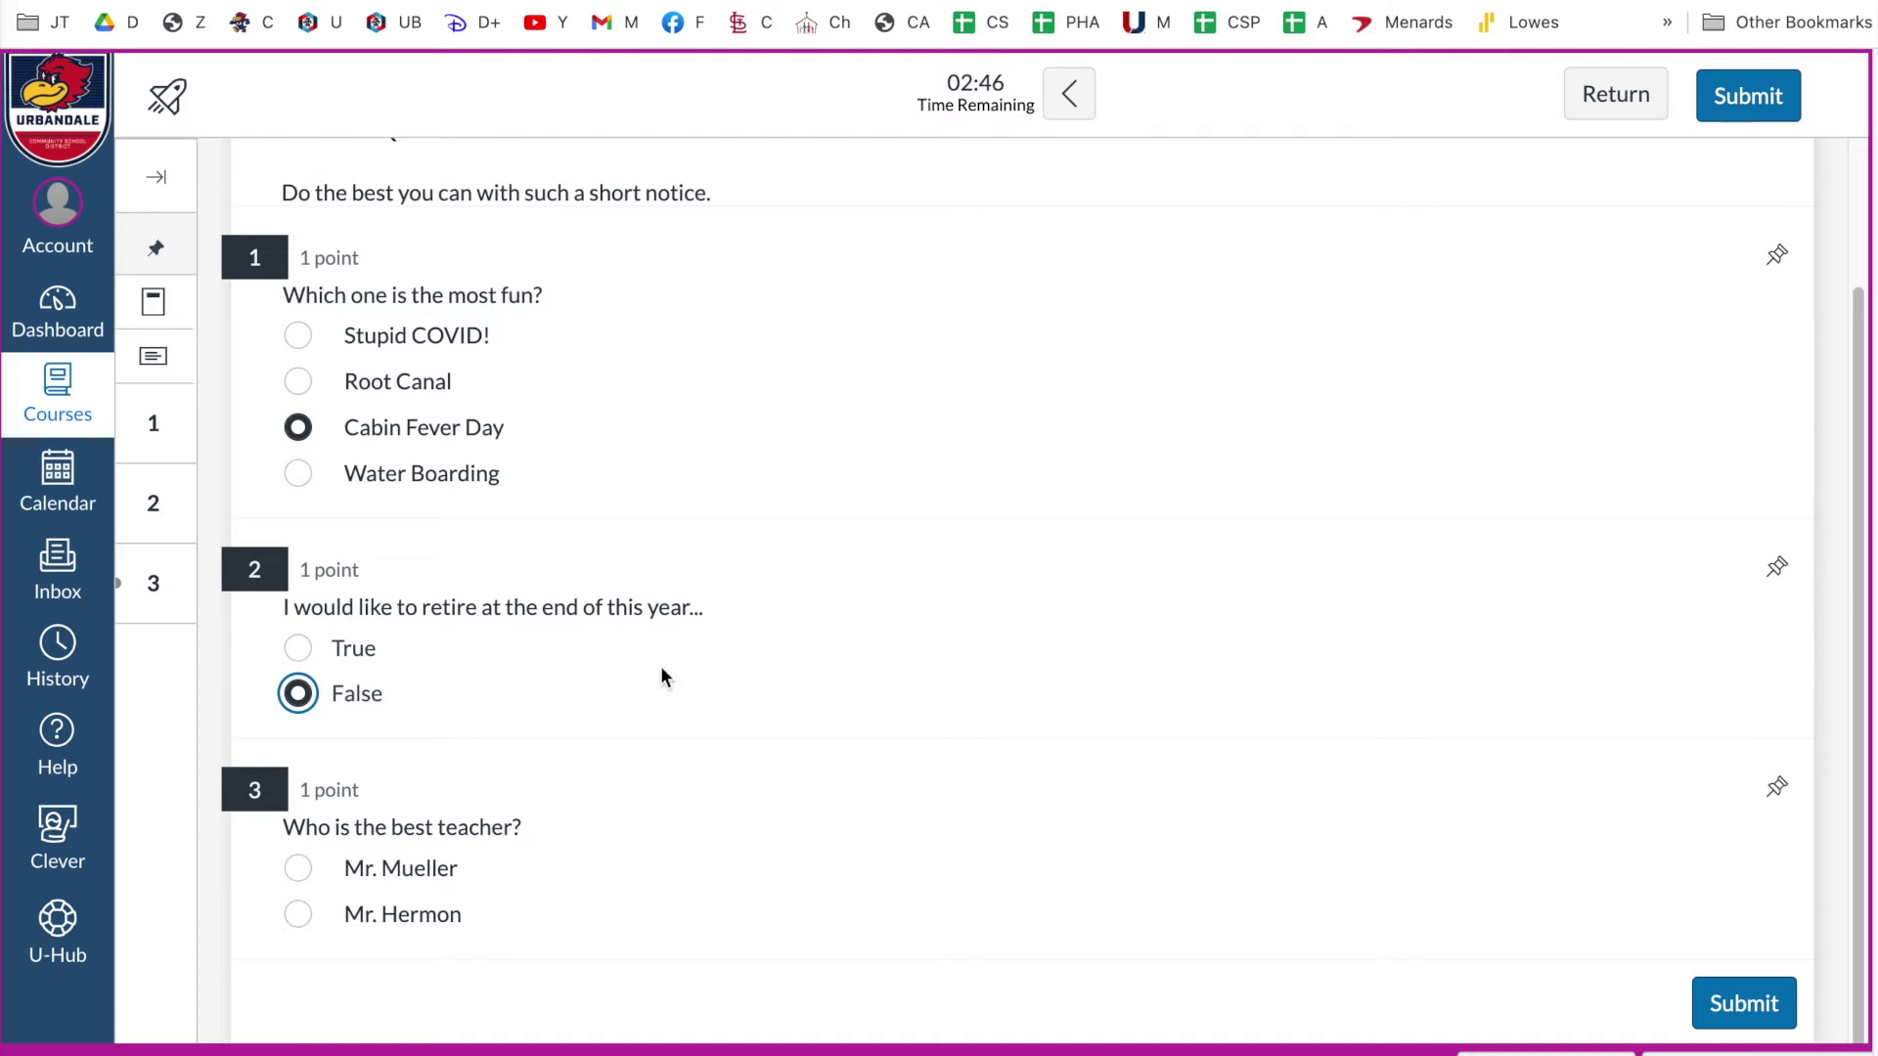
pyautogui.scroll(-2, 742, 677)
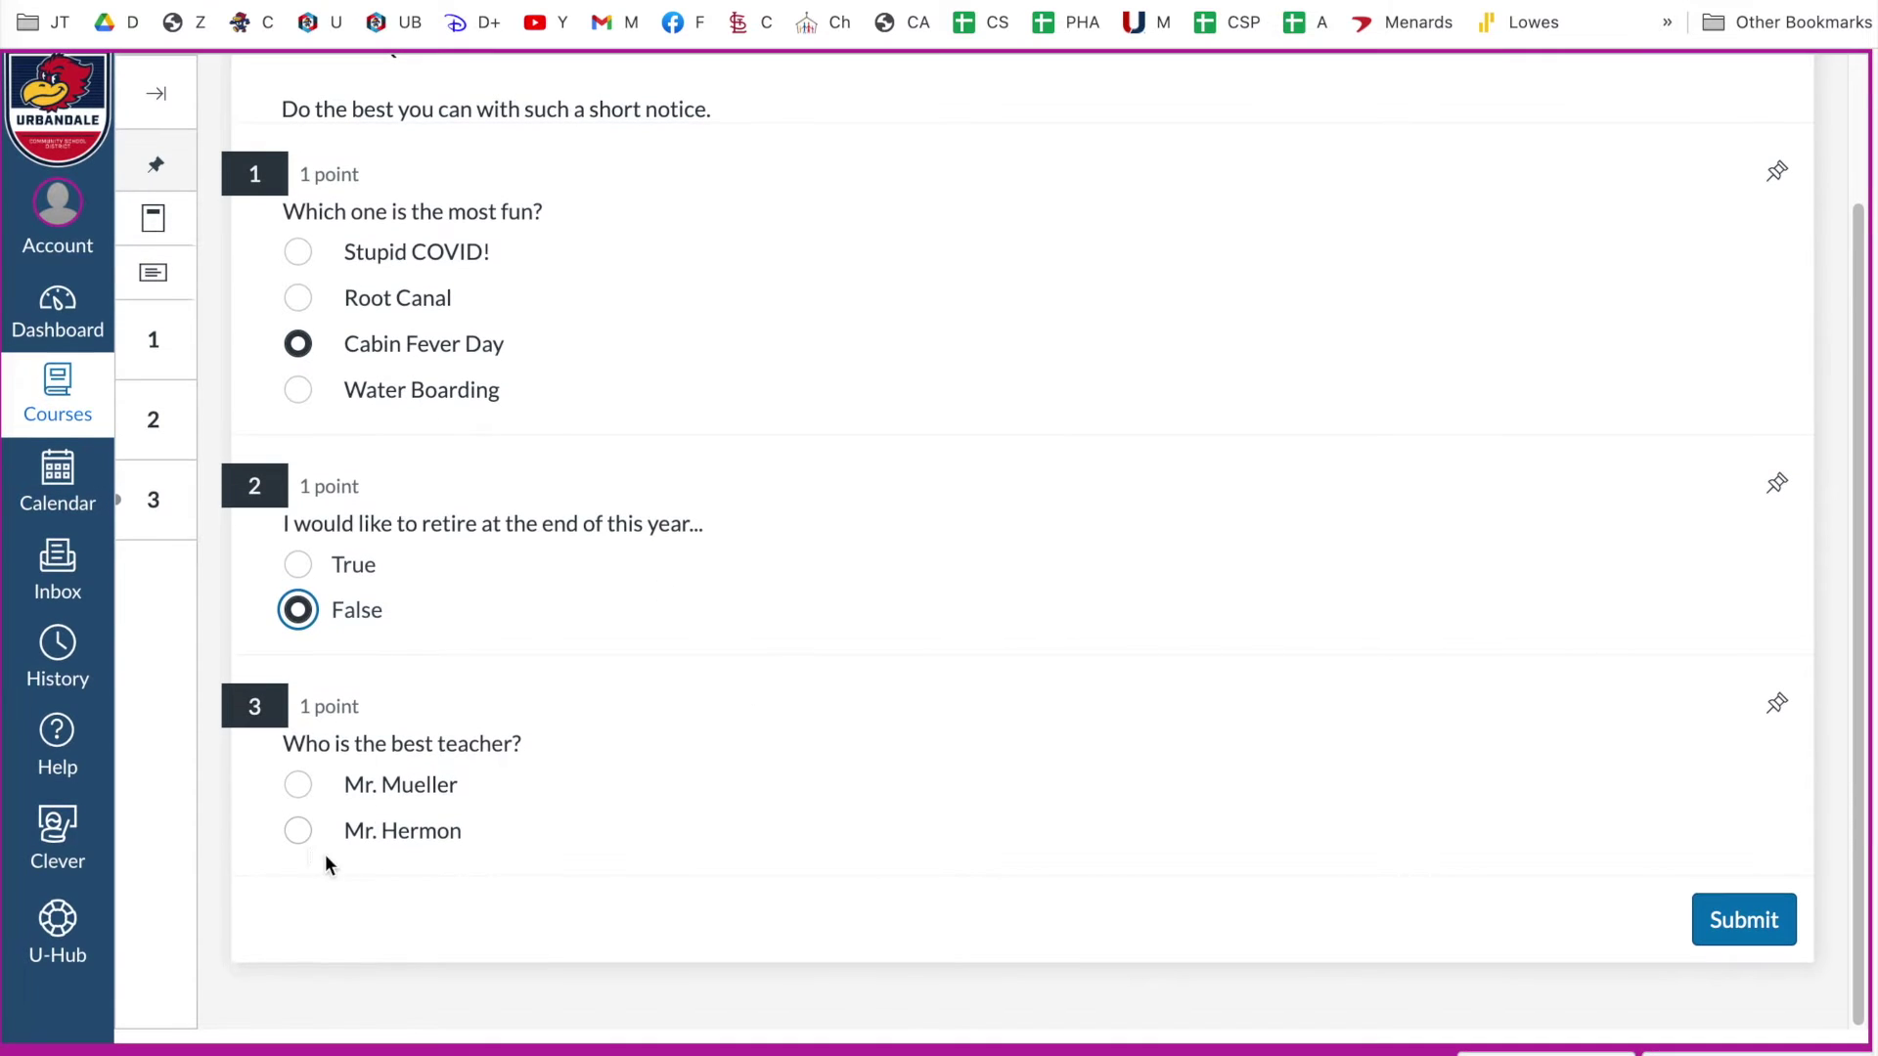
# Submit and confirm the quiz, review the 2/3 (66.67%) result, then return to the quiz.
pyautogui.click(1739, 925)
pyautogui.click(1271, 616)
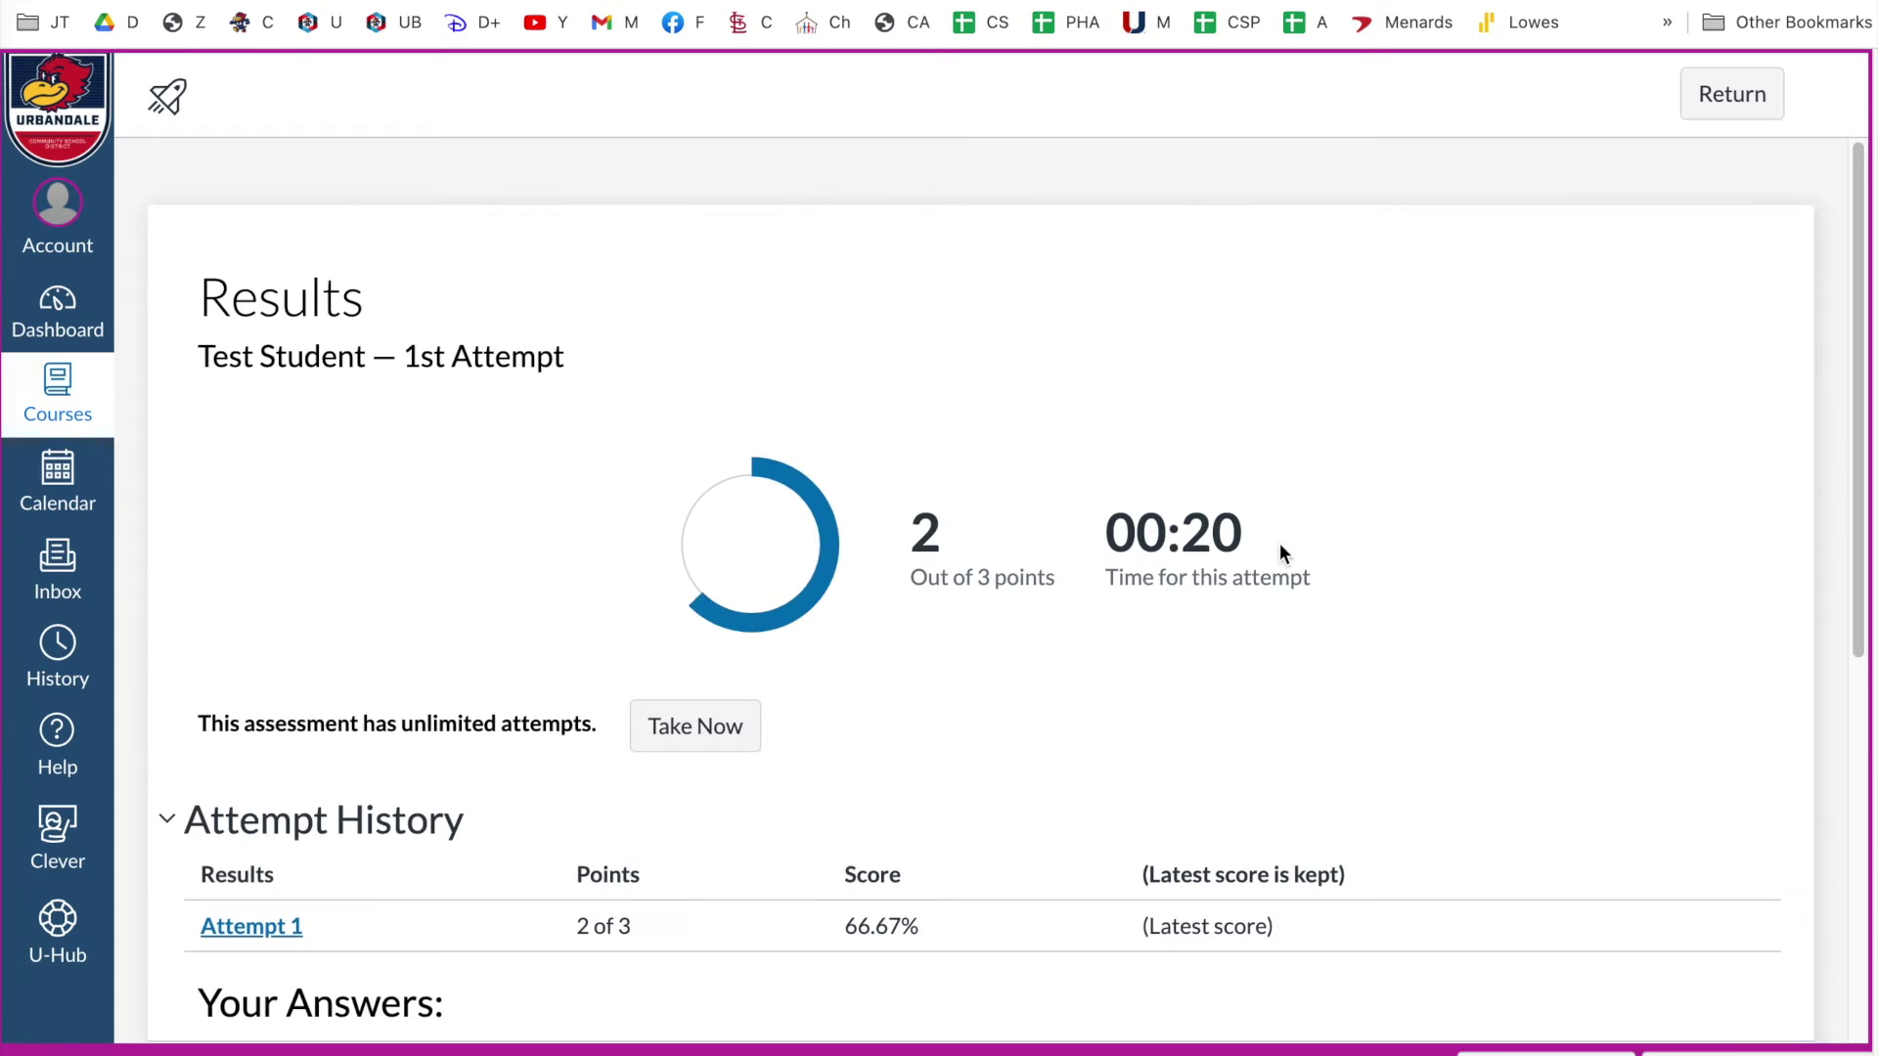
pyautogui.scroll(-8, 1245, 362)
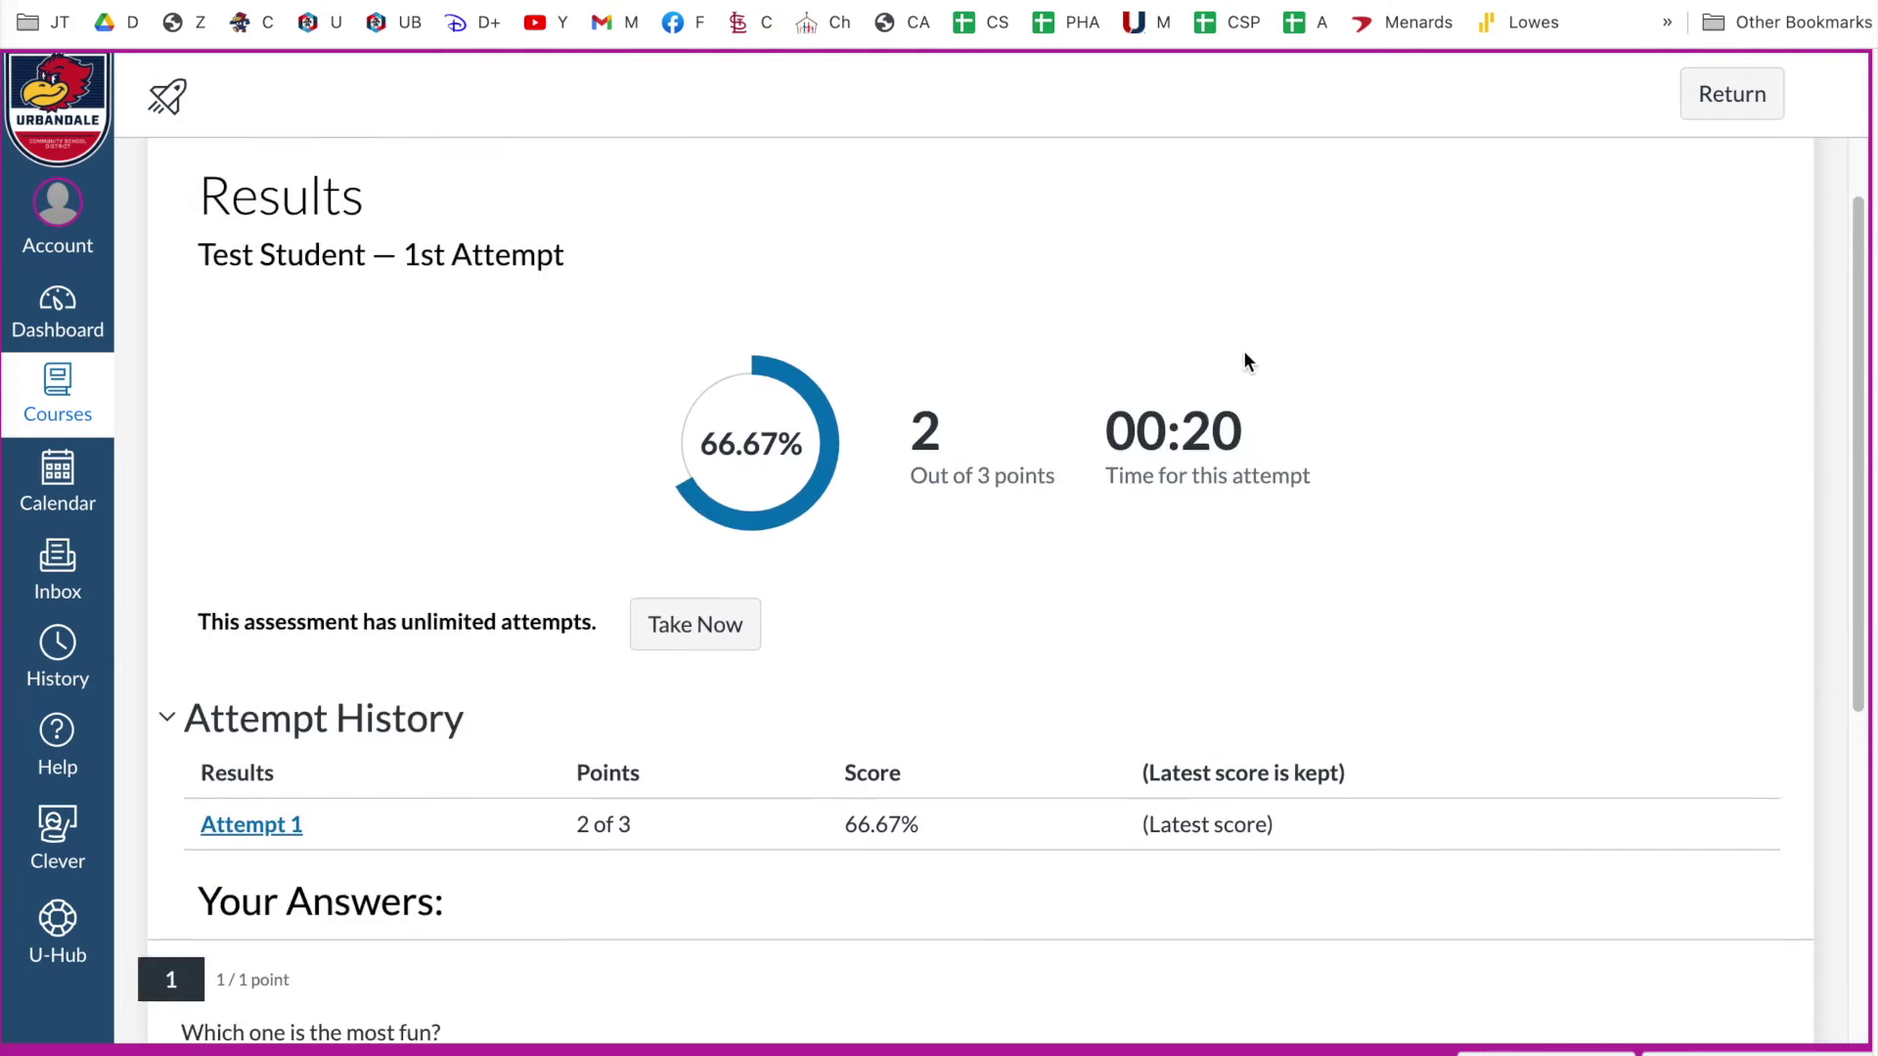
pyautogui.scroll(10, 1245, 361)
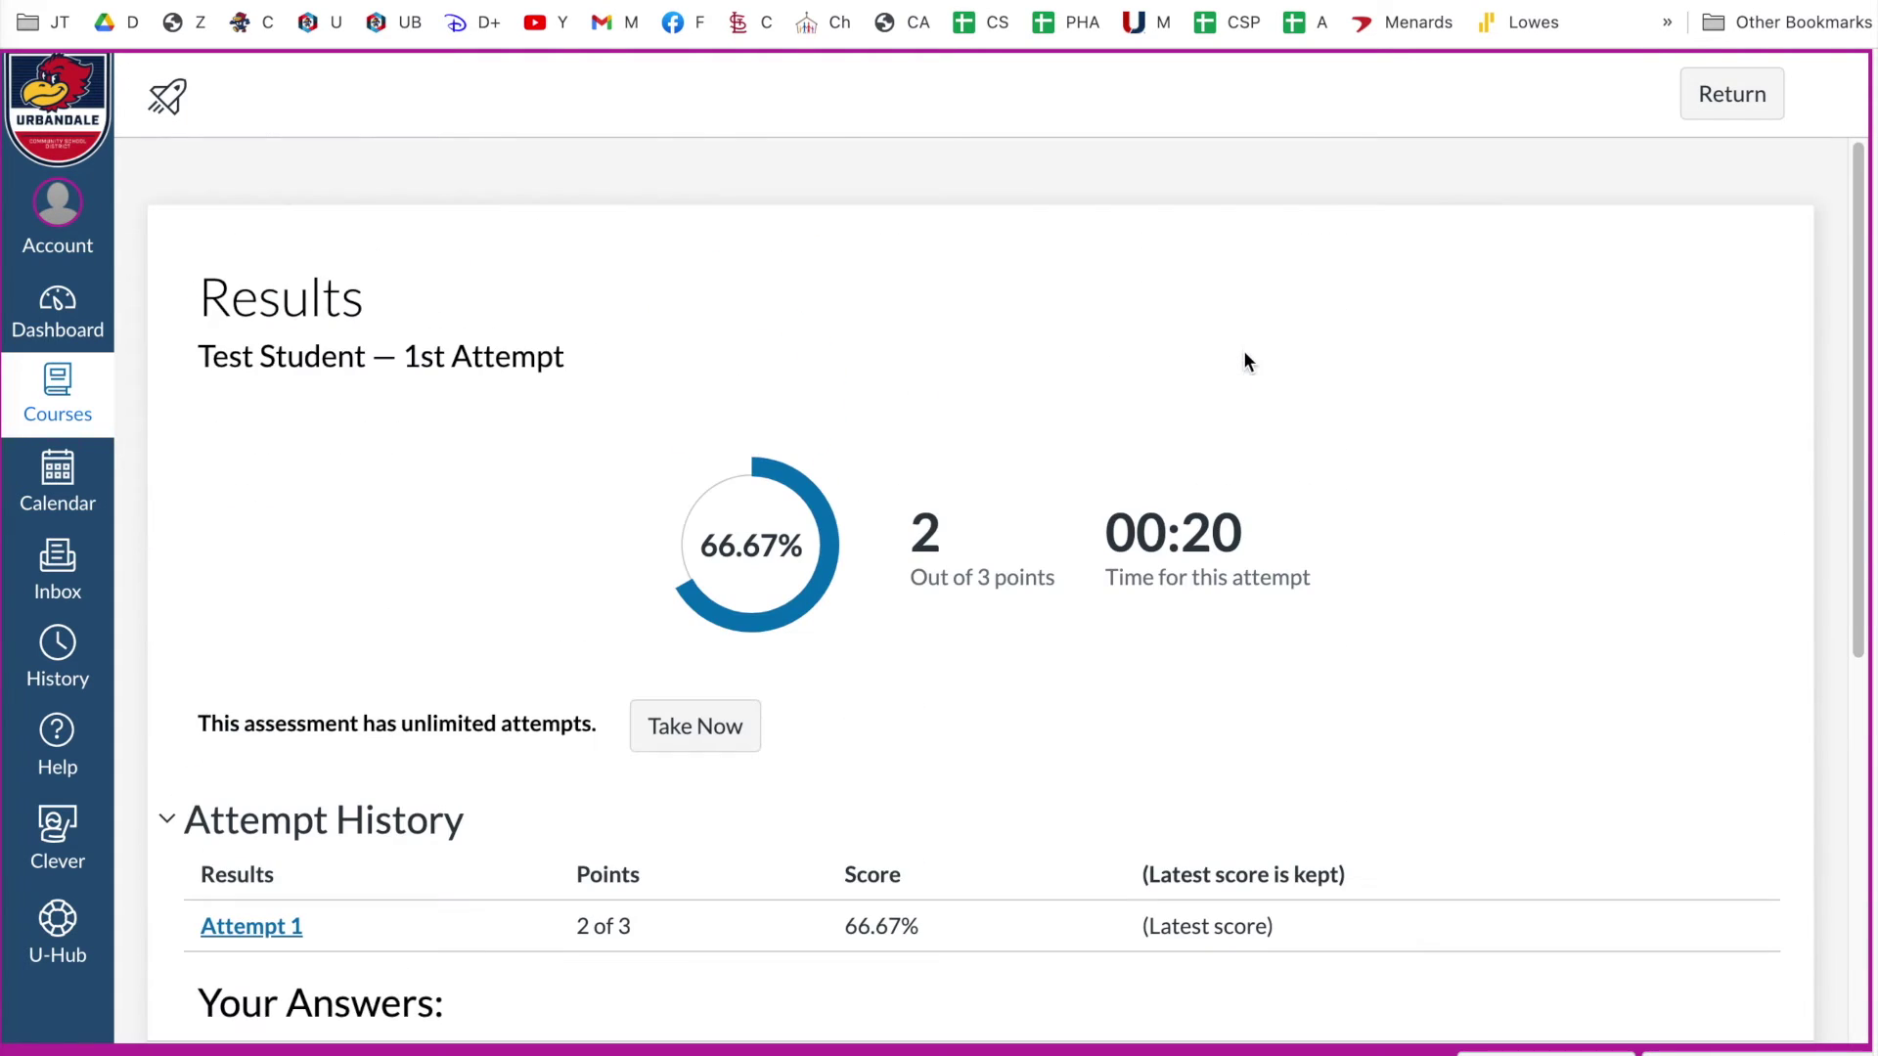
pyautogui.click(1716, 103)
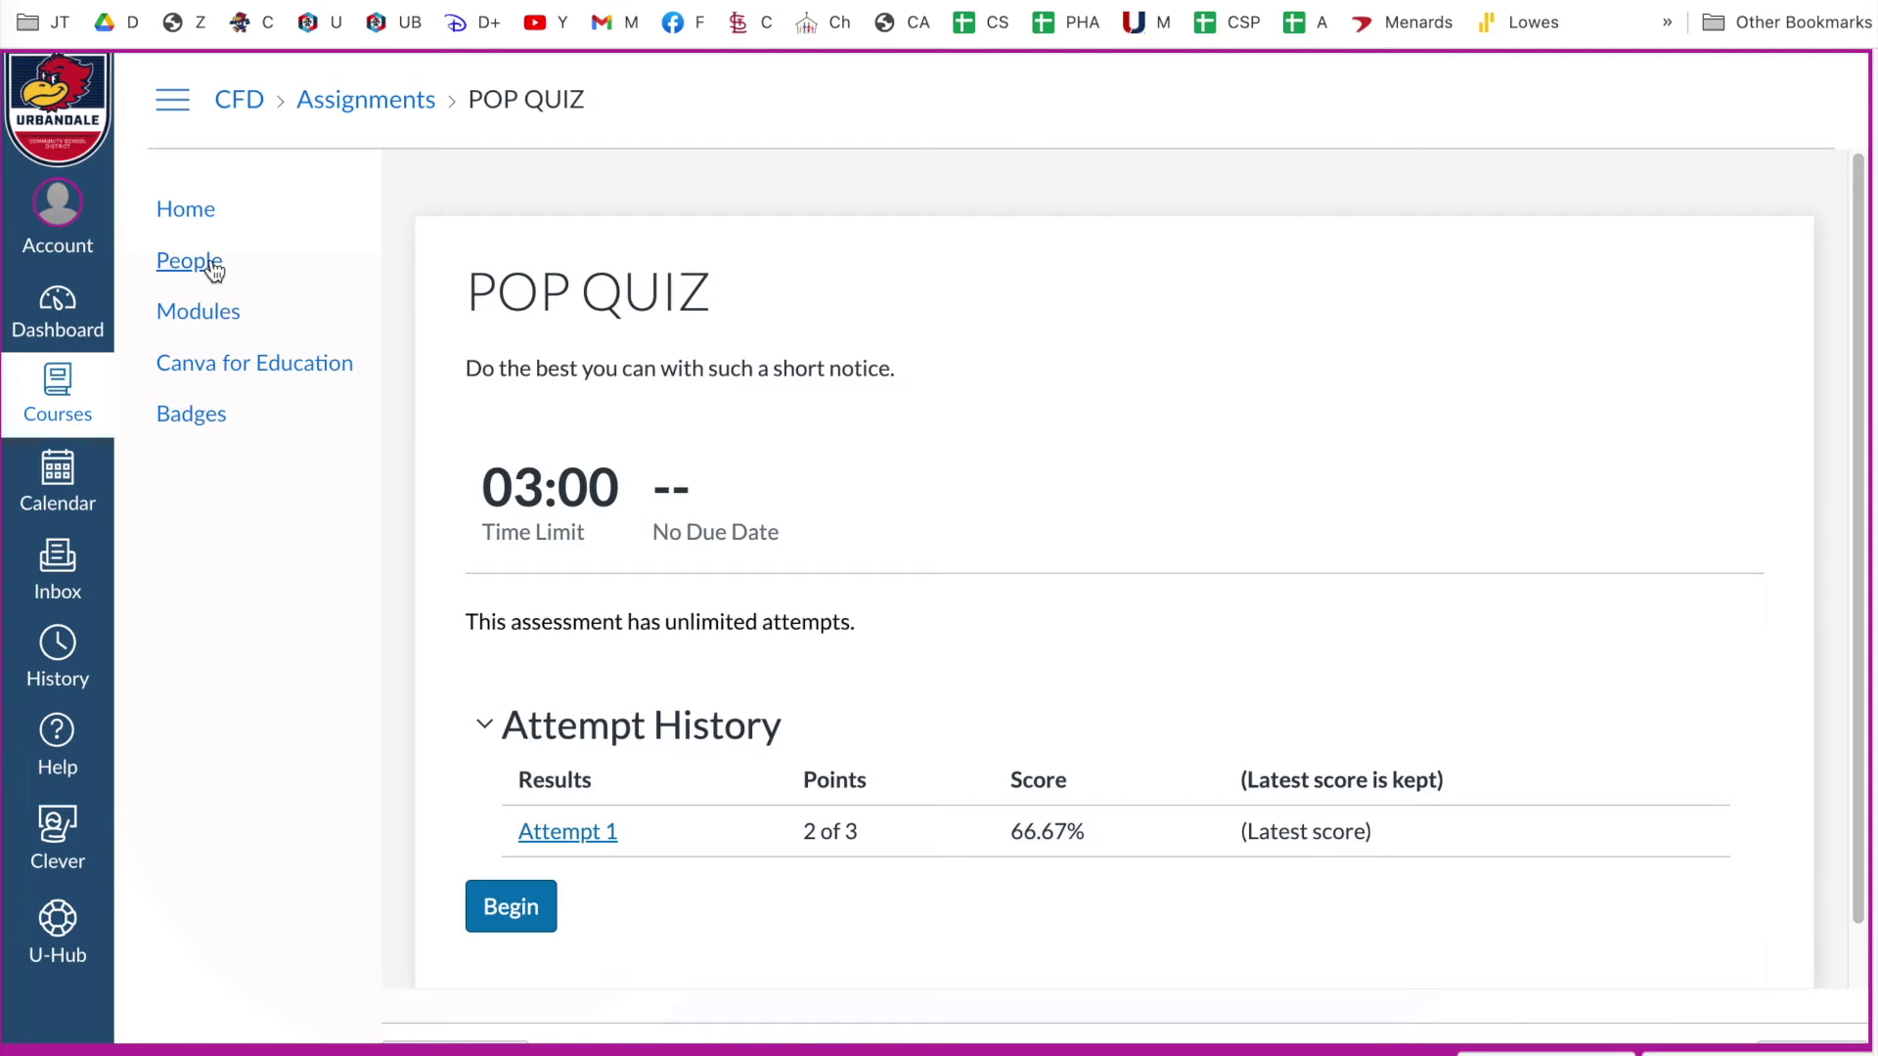
# Check the 83.3% to-do progress in Table of Contents, then review the Modules list completion marks.
pyautogui.click(199, 313)
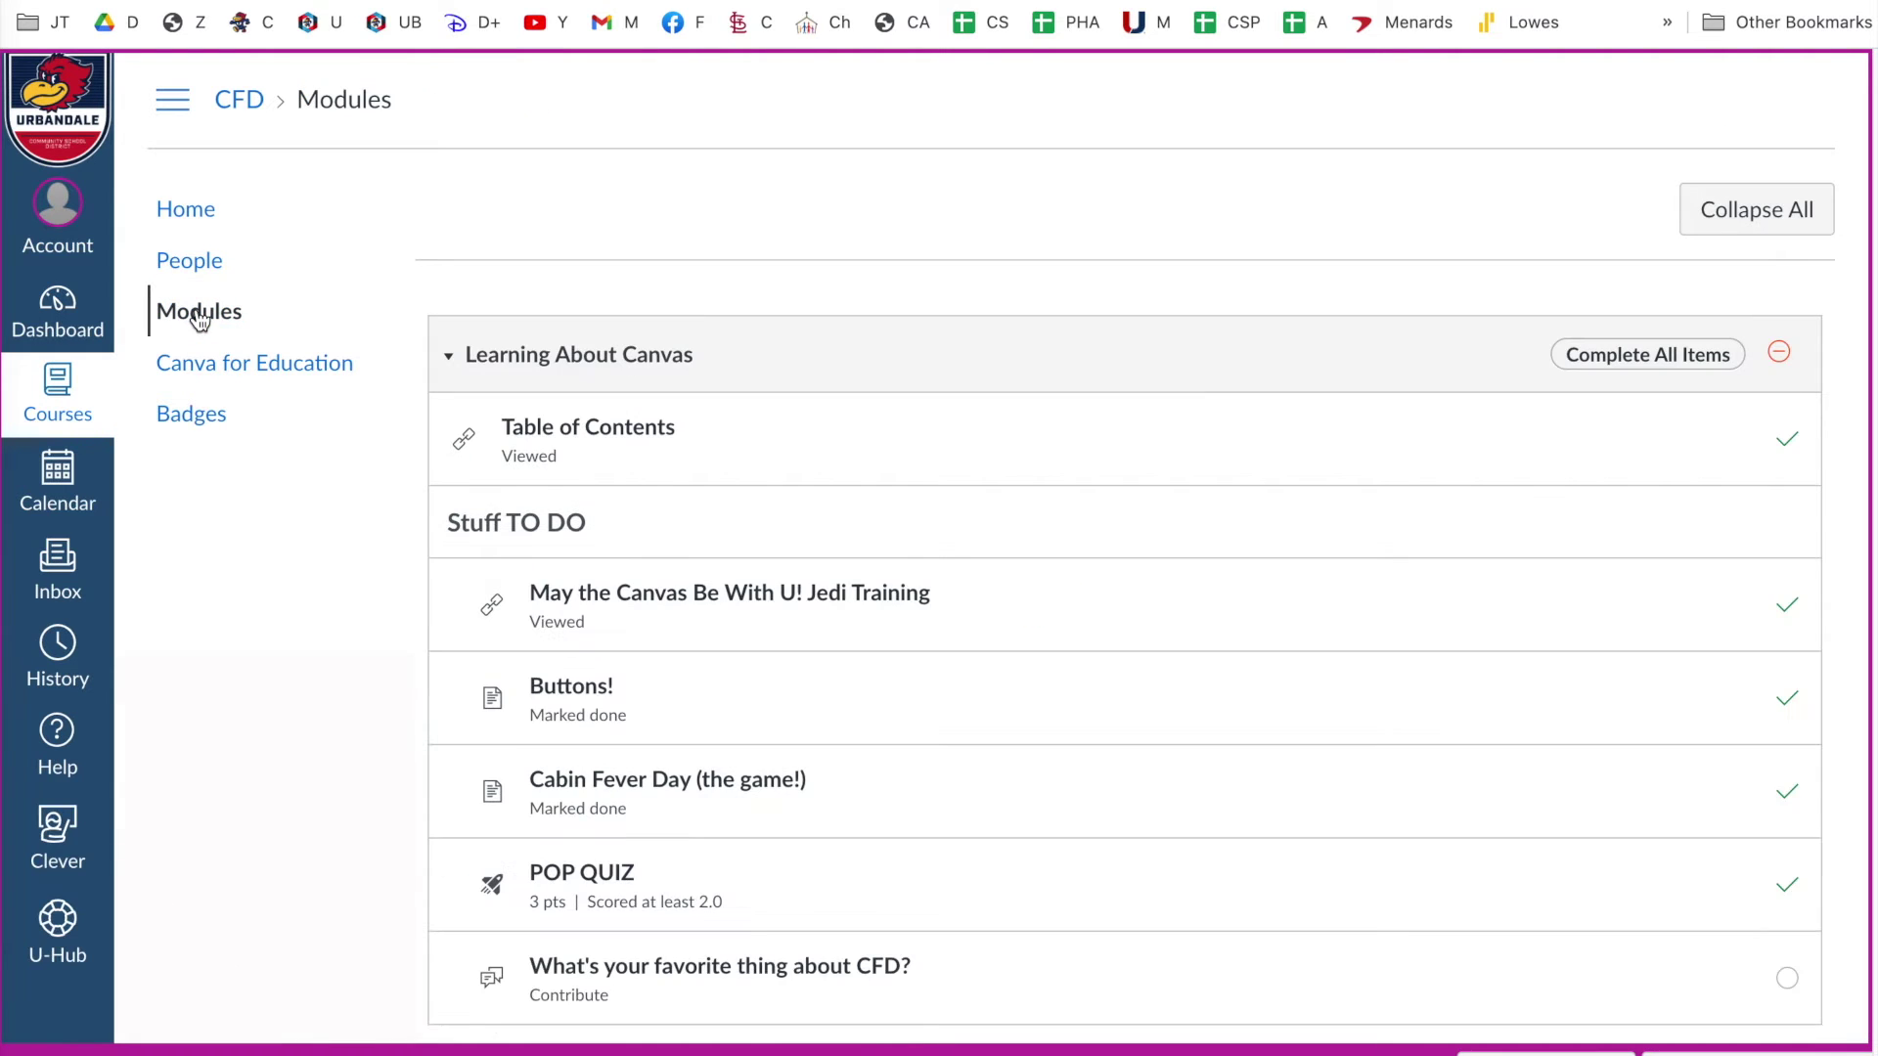
pyautogui.click(613, 431)
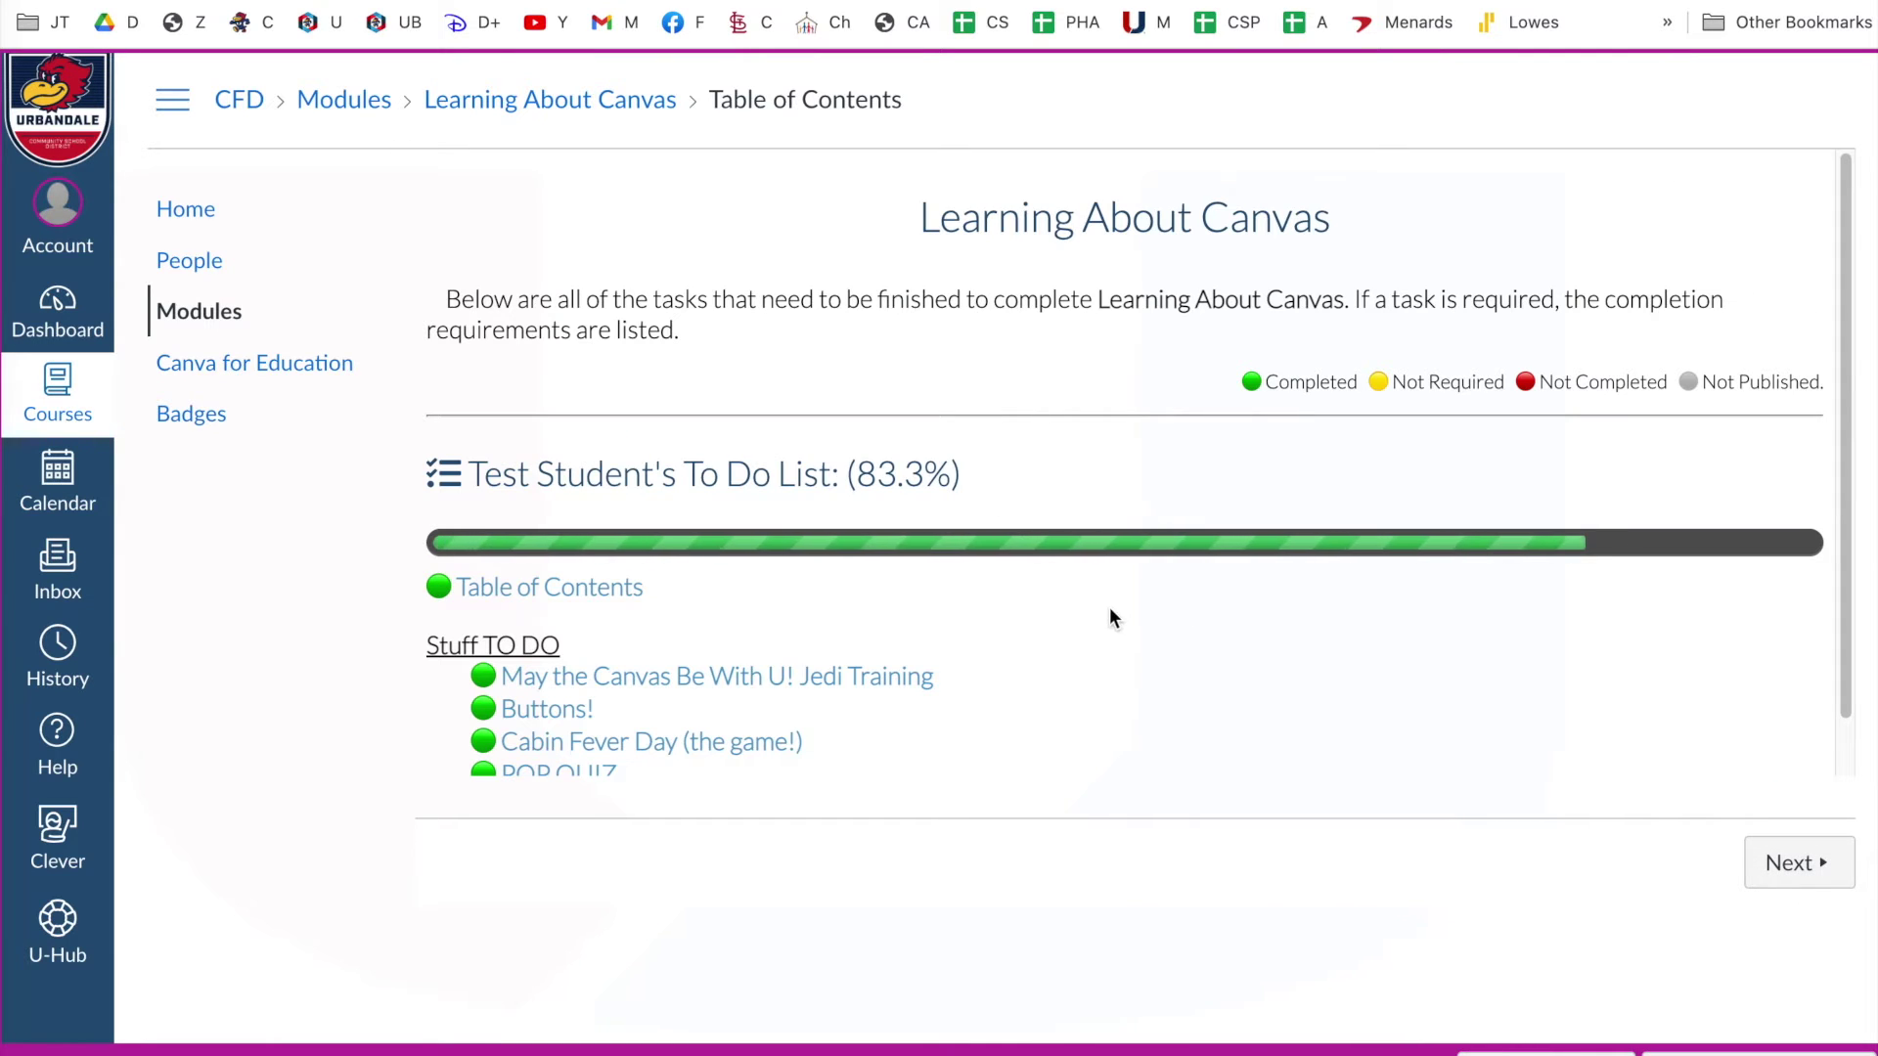
pyautogui.scroll(-1, 1109, 611)
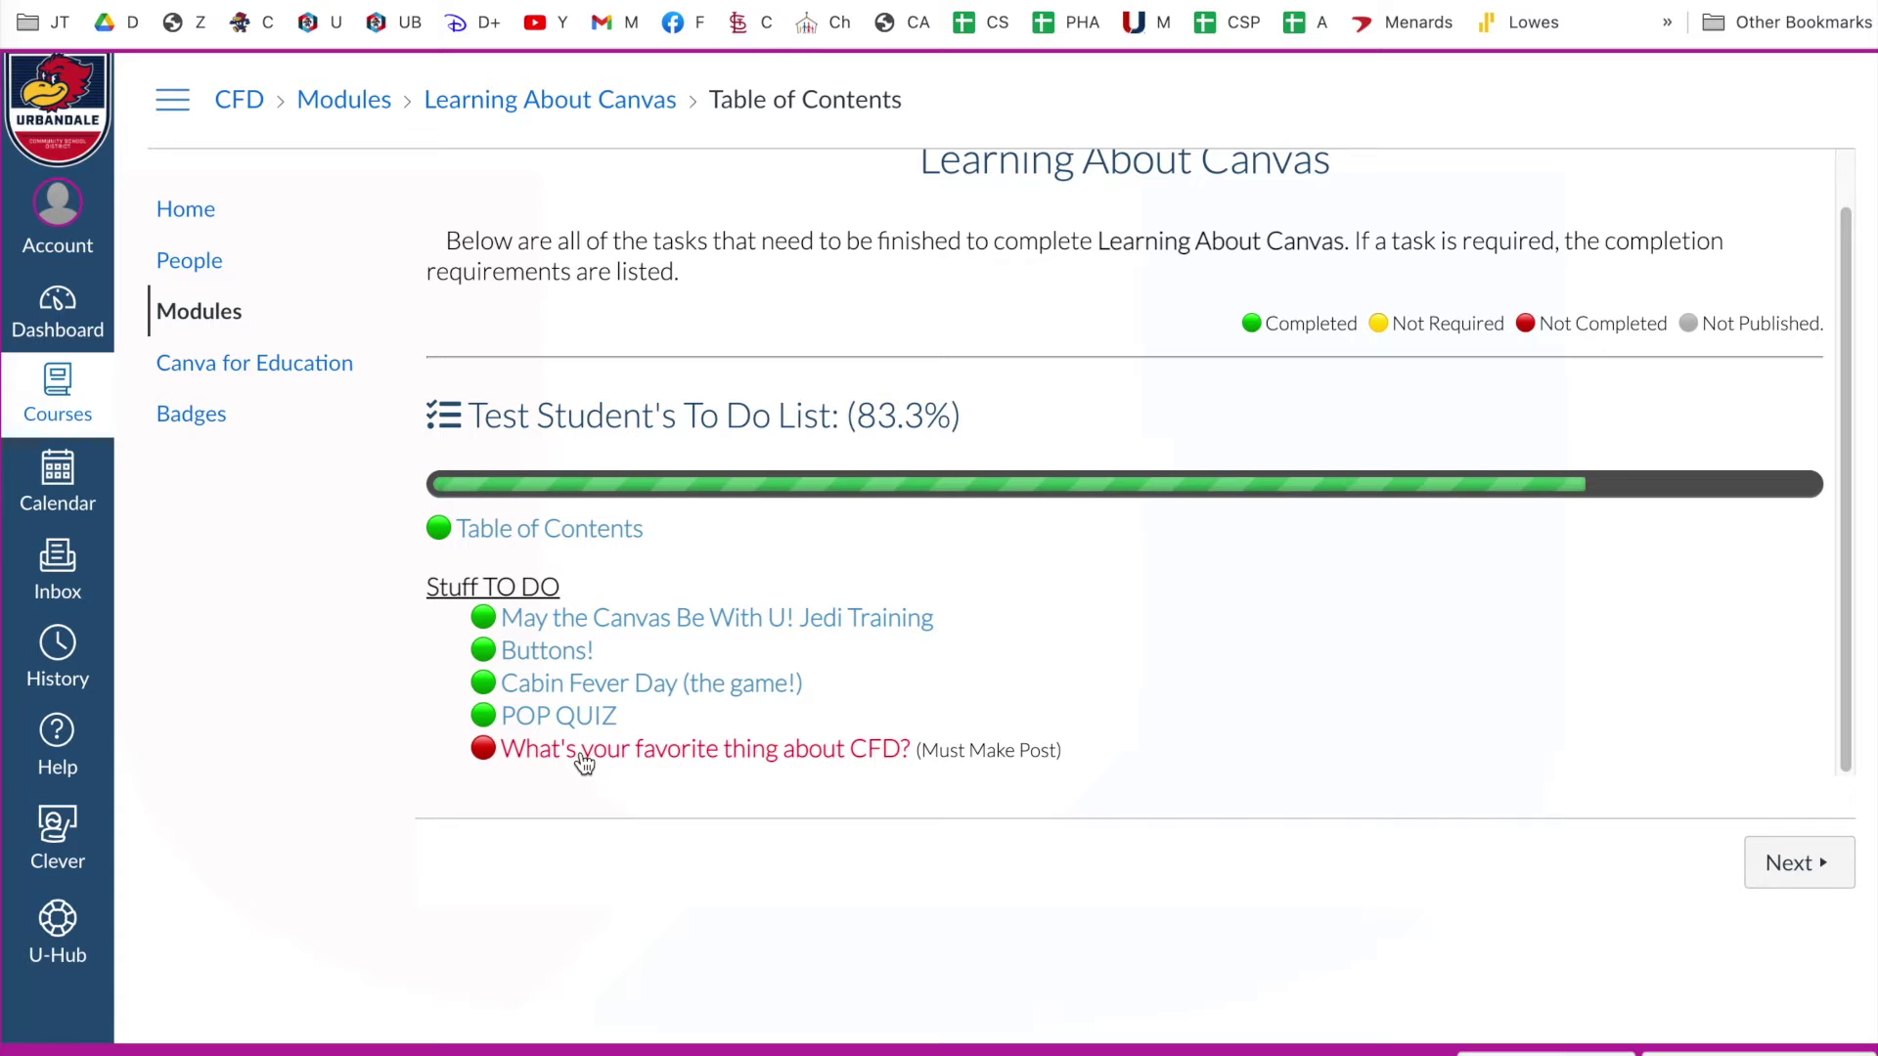
pyautogui.click(210, 315)
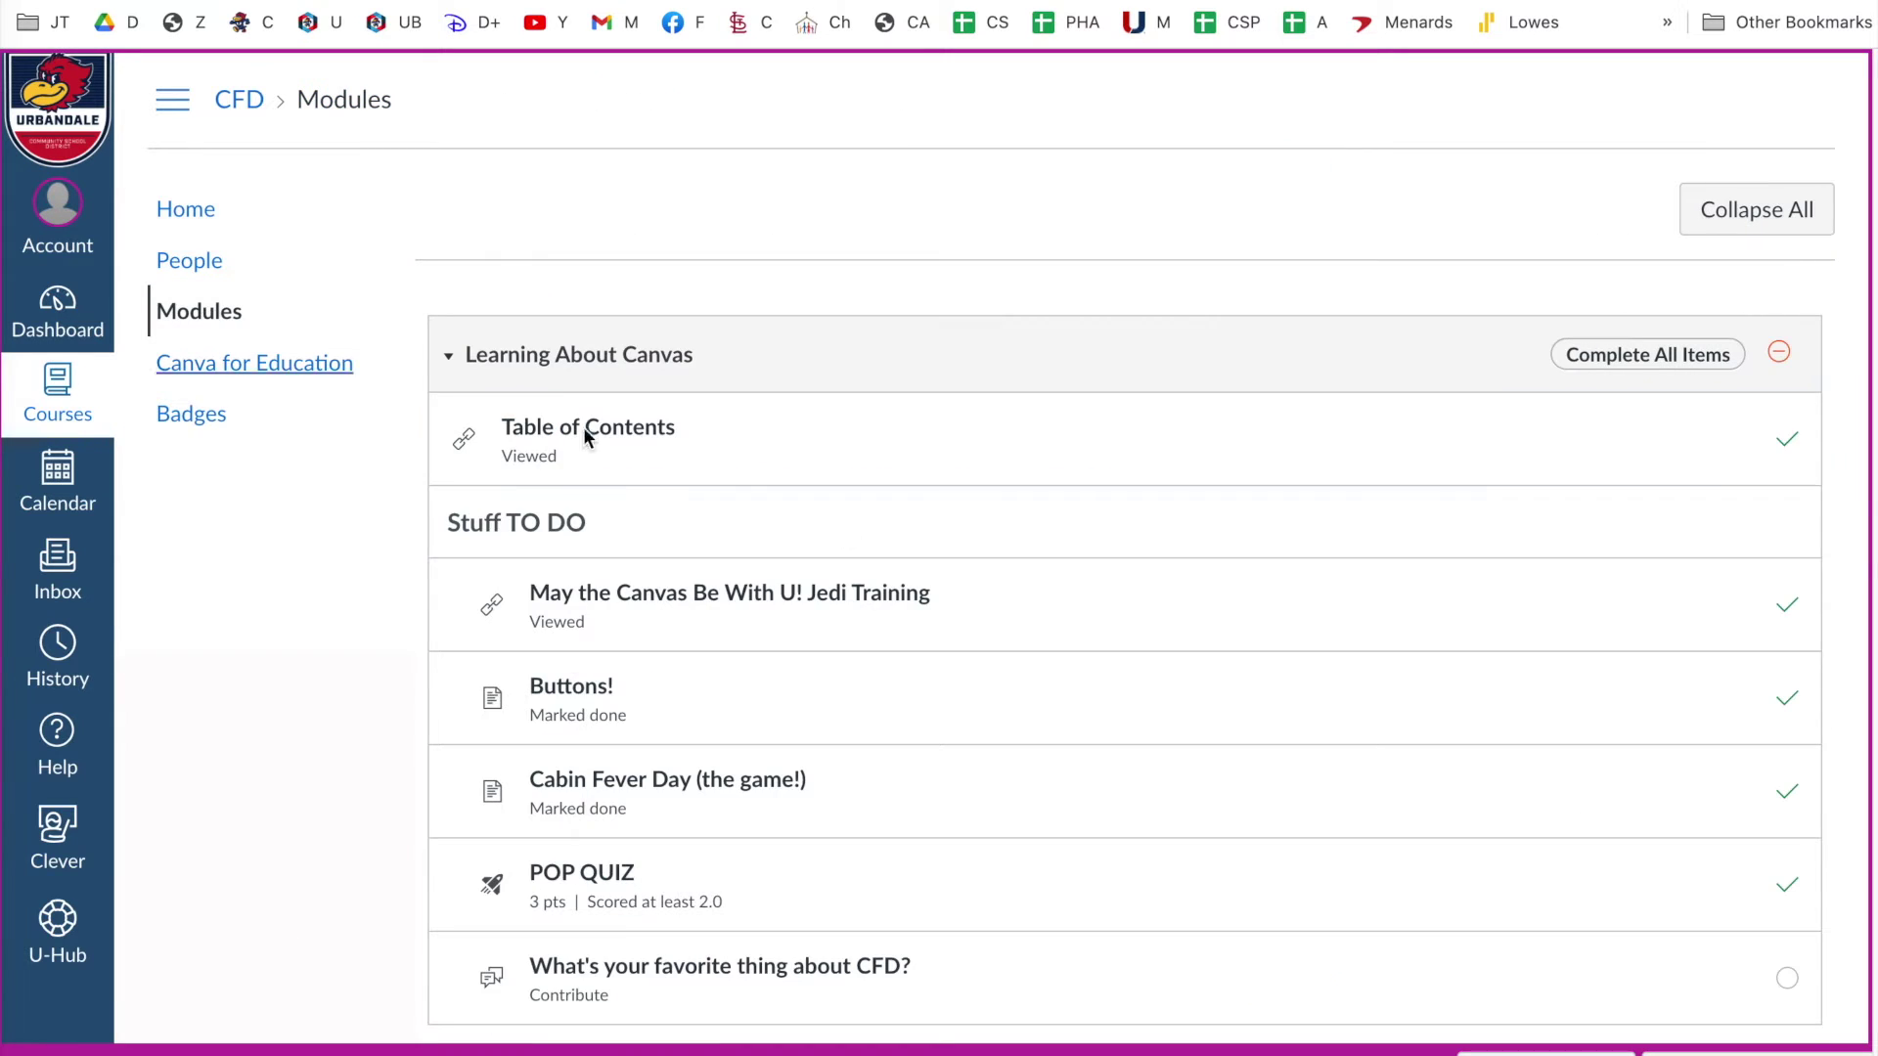
pyautogui.scroll(-2, 1041, 601)
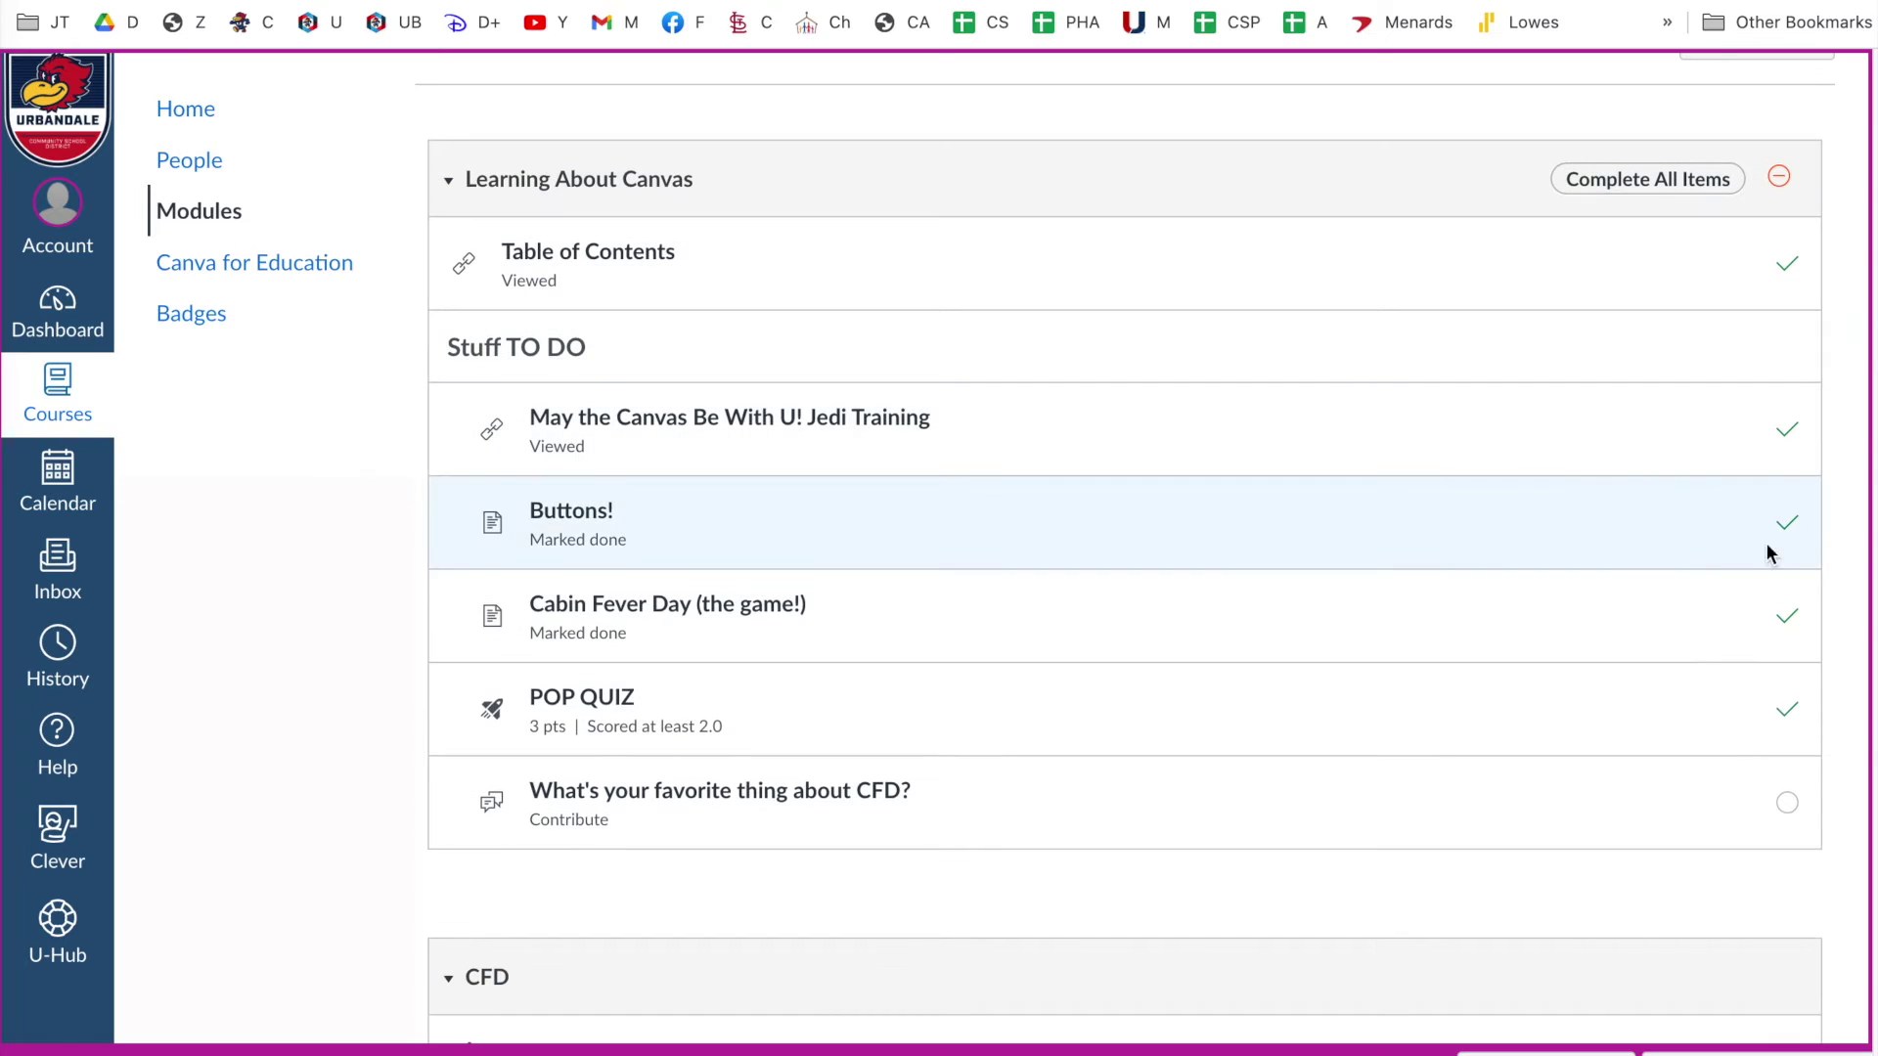
pyautogui.scroll(2, 1800, 674)
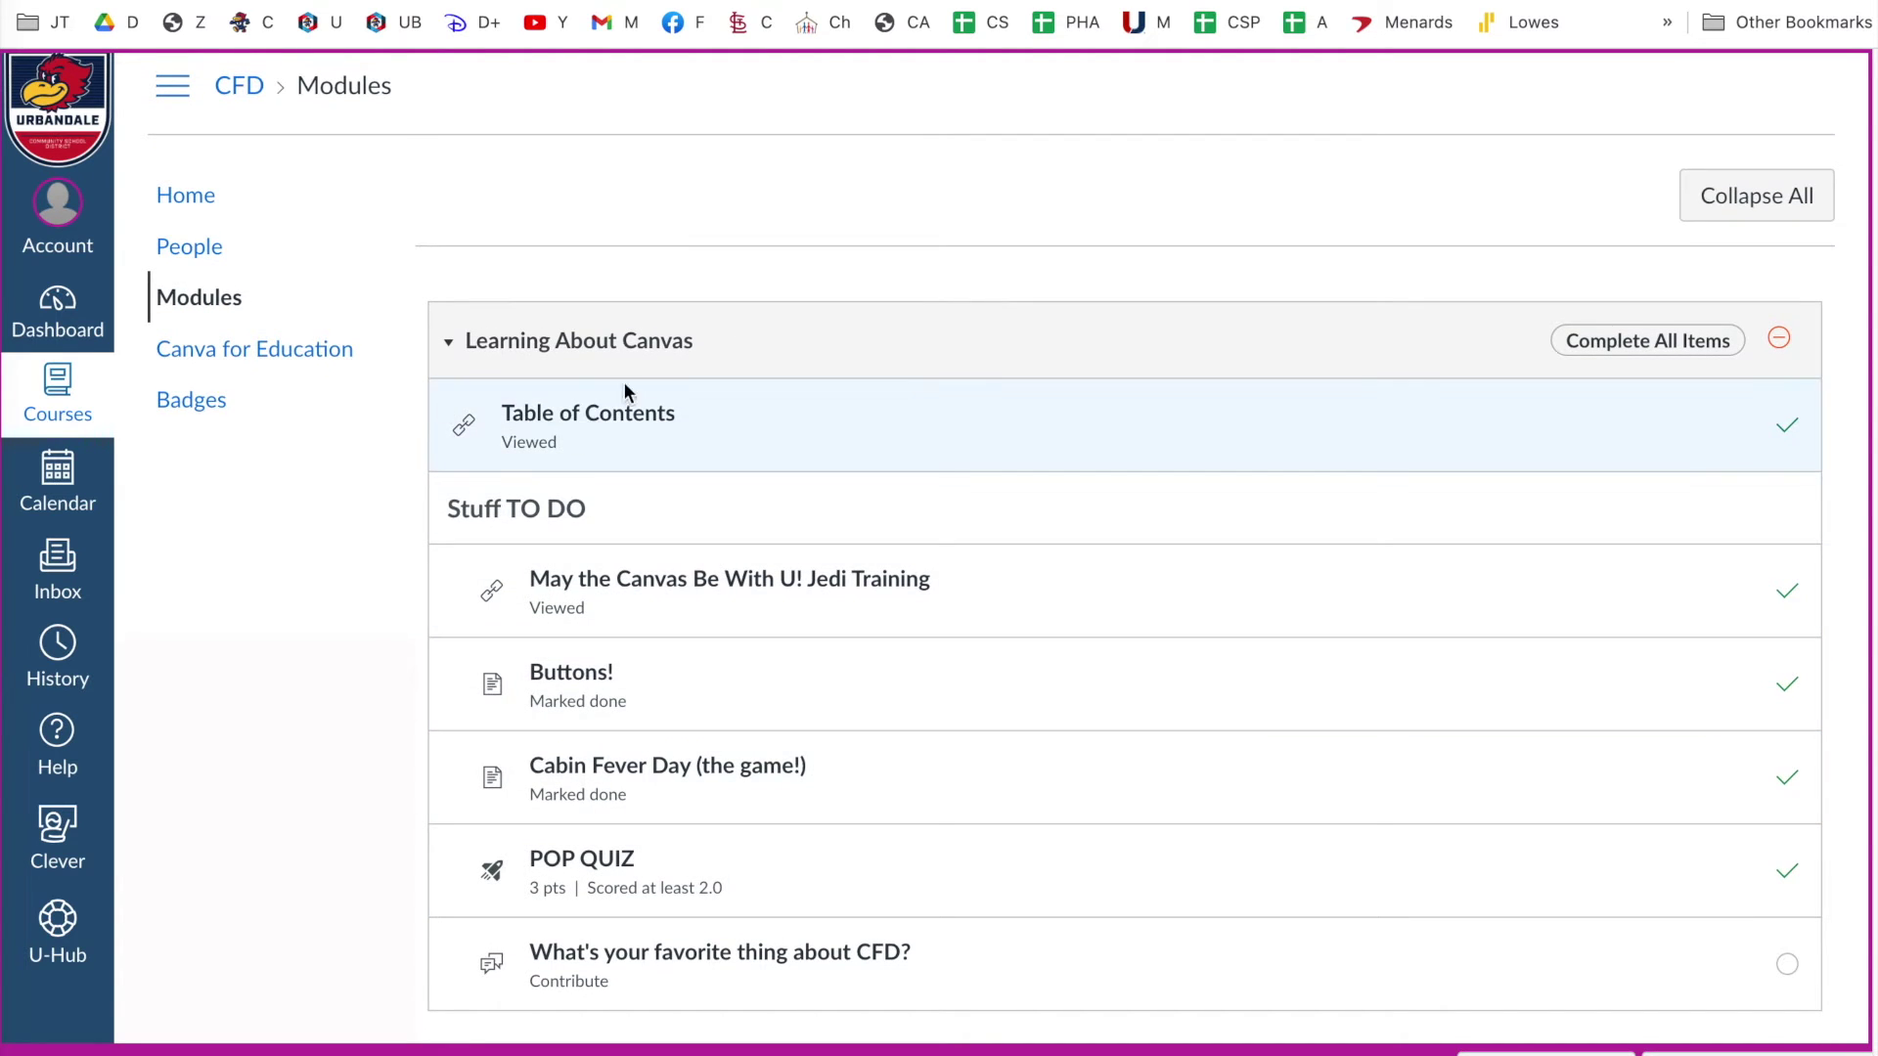
pyautogui.scroll(-2, 804, 714)
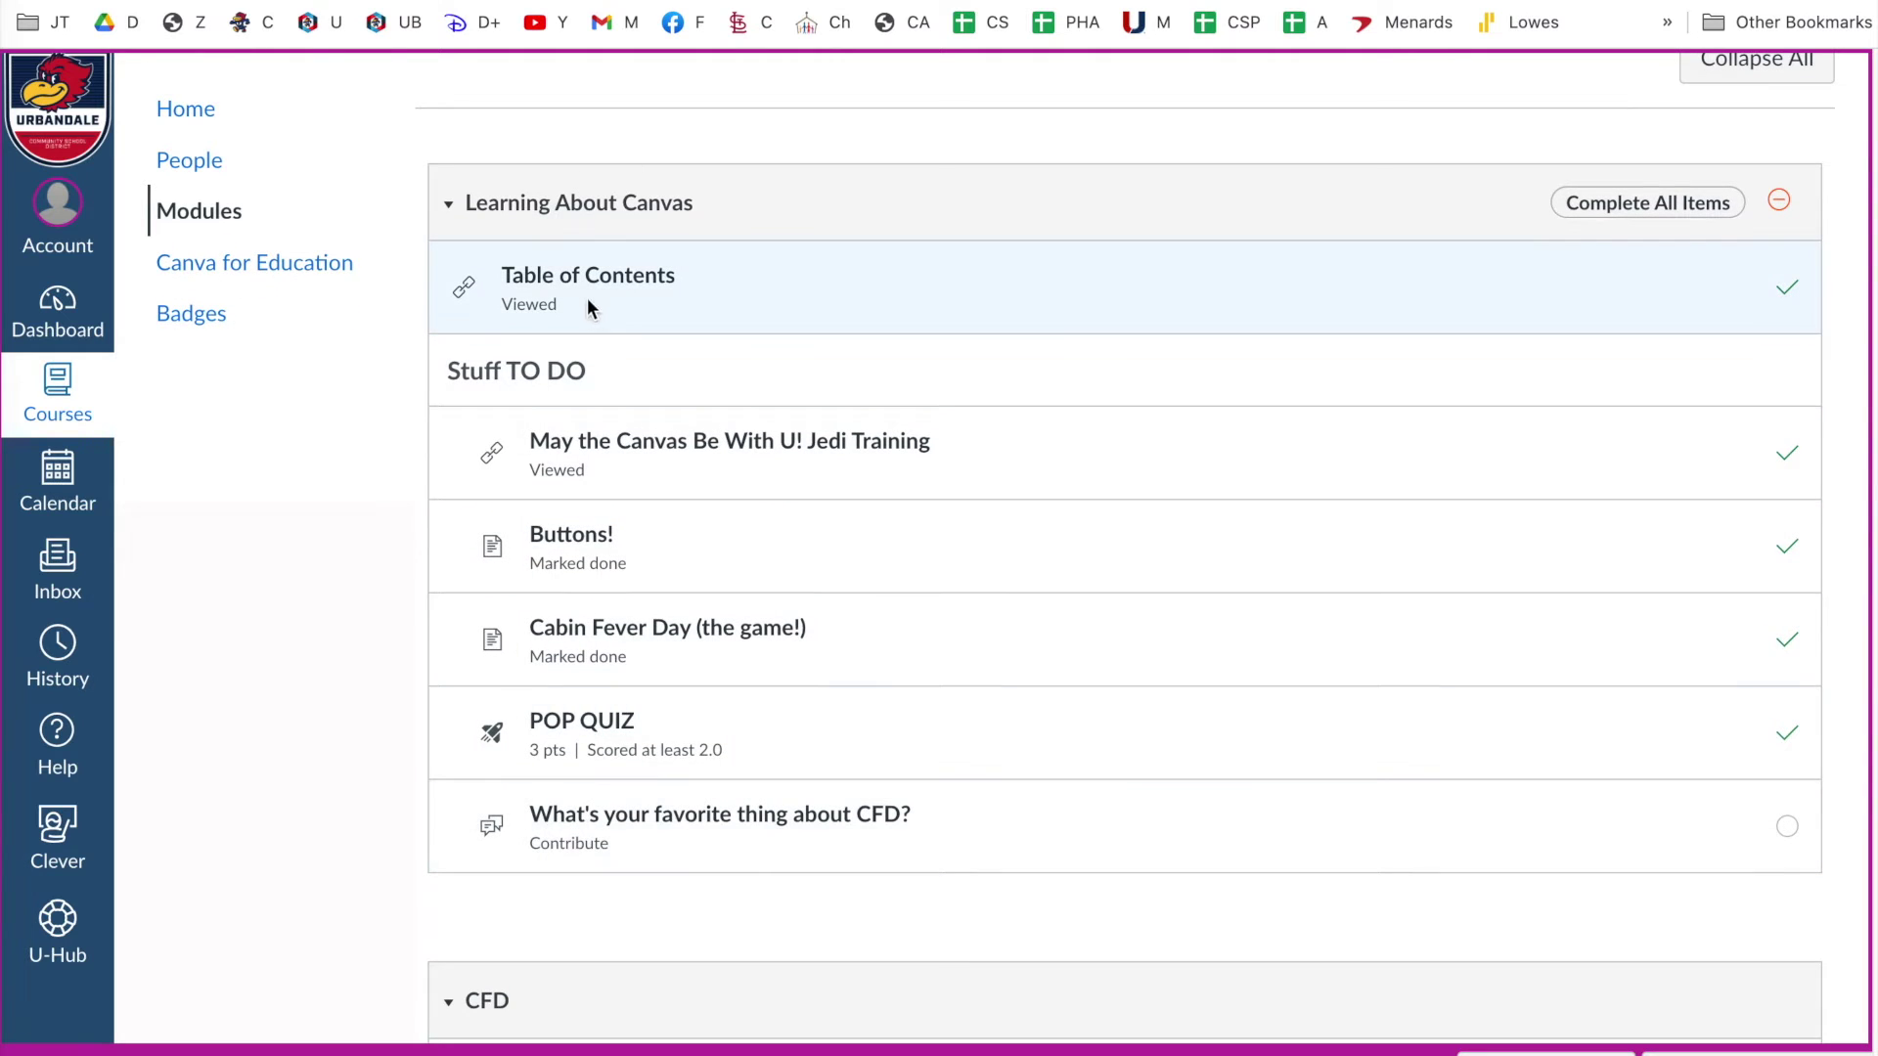
# Open the 'What's your favorite thing about CFD?' discussion from the Table of Contents.
pyautogui.click(594, 281)
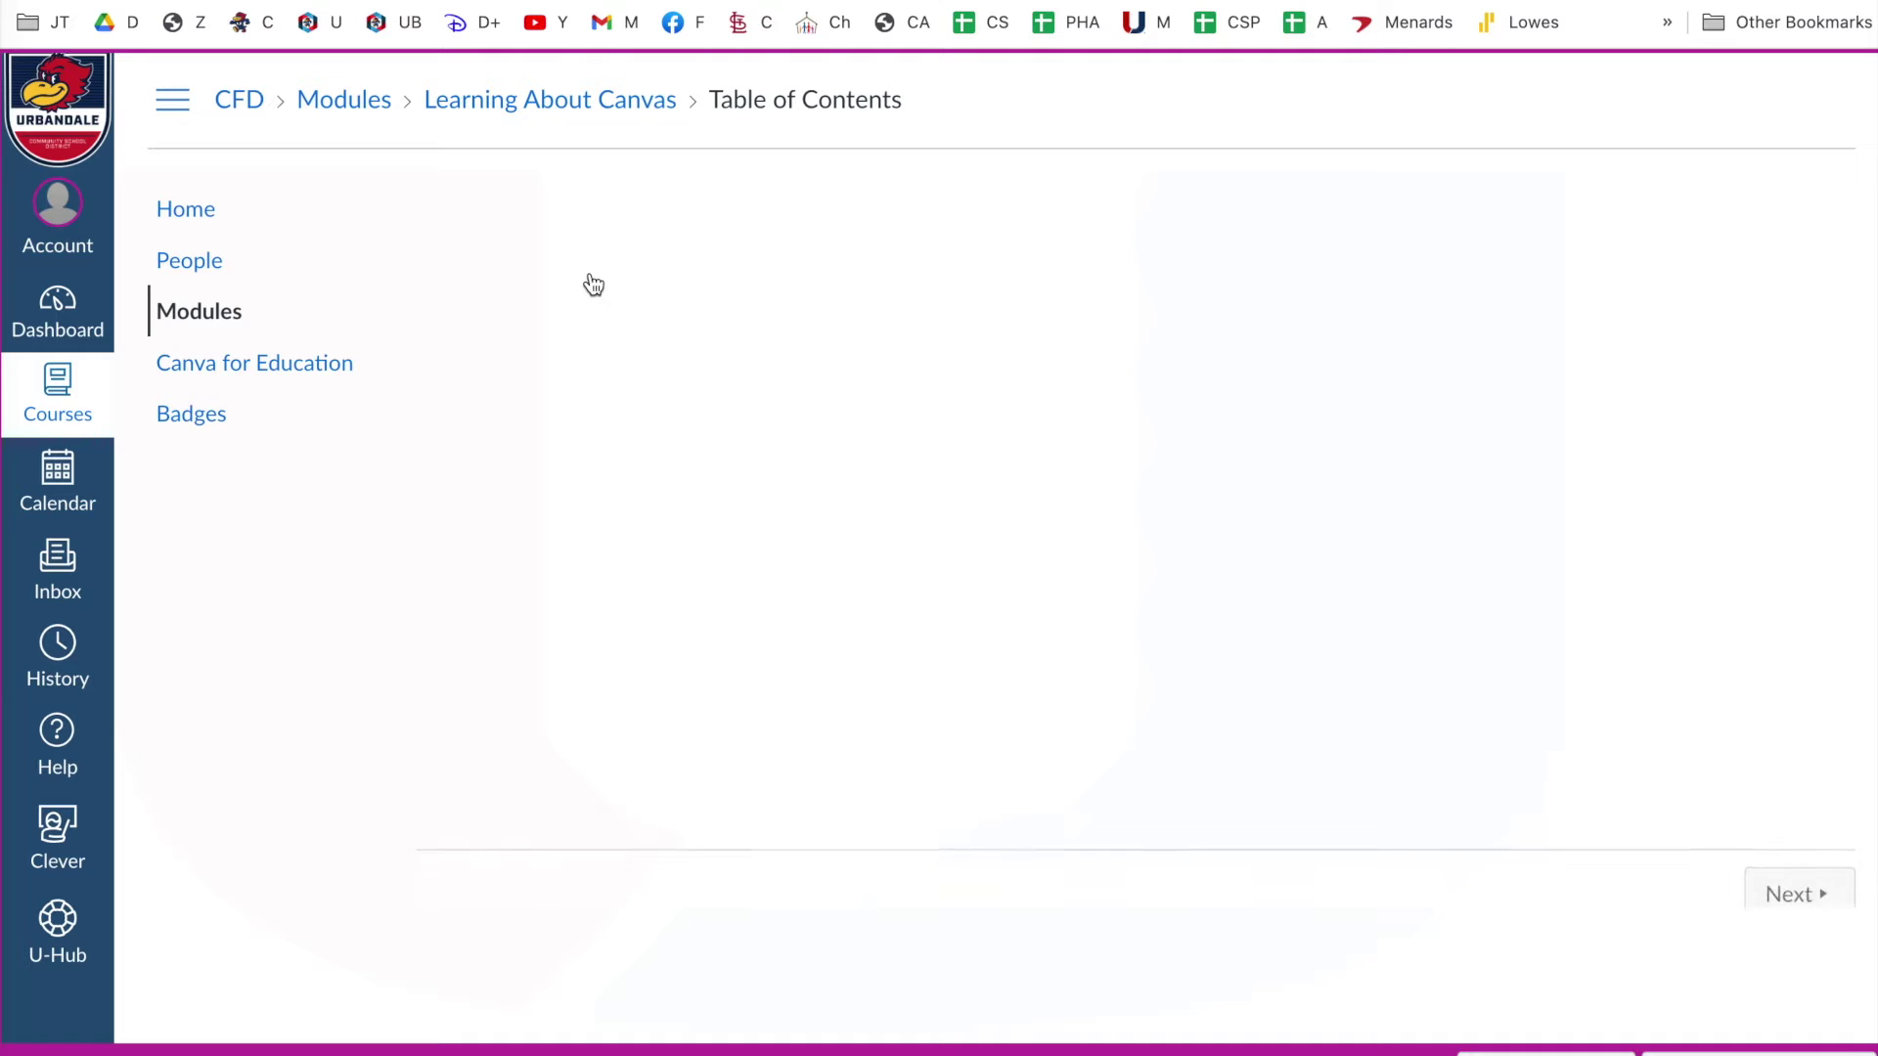
pyautogui.scroll(-1, 1076, 384)
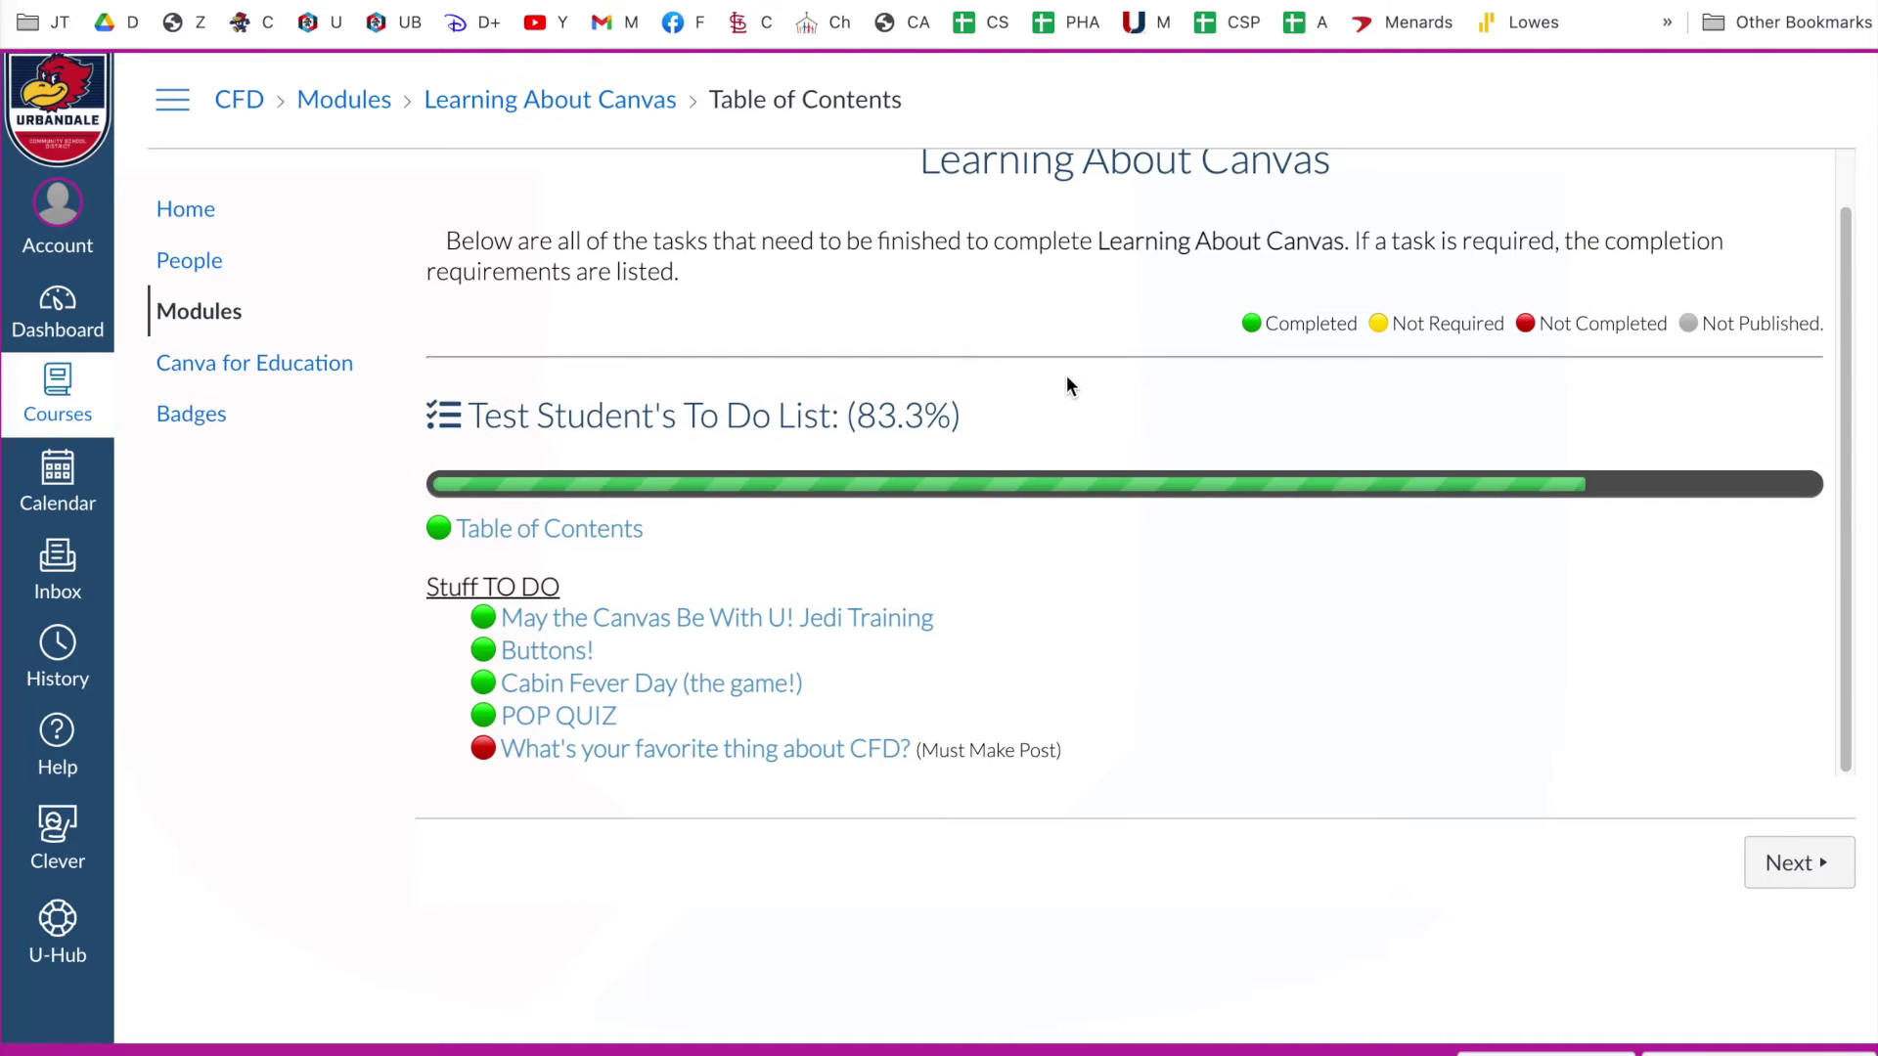
pyautogui.click(655, 753)
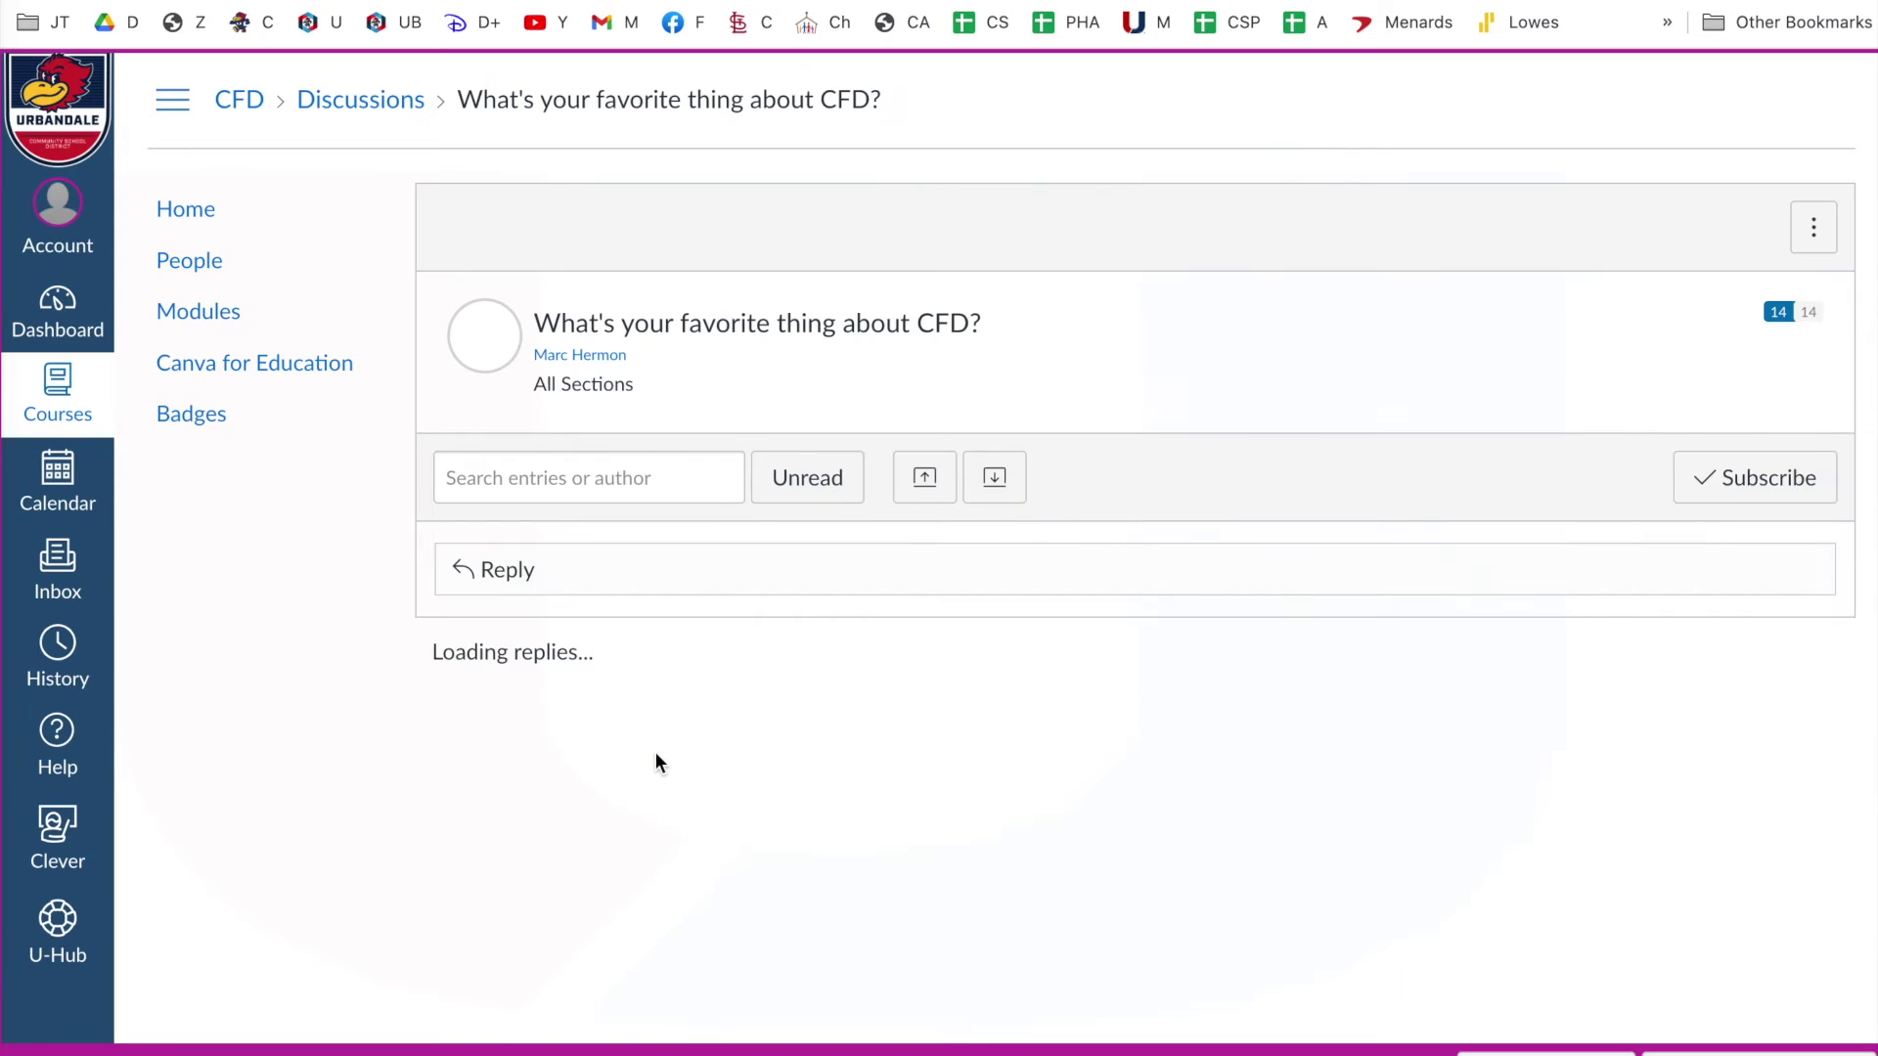
pyautogui.scroll(-1, 1157, 481)
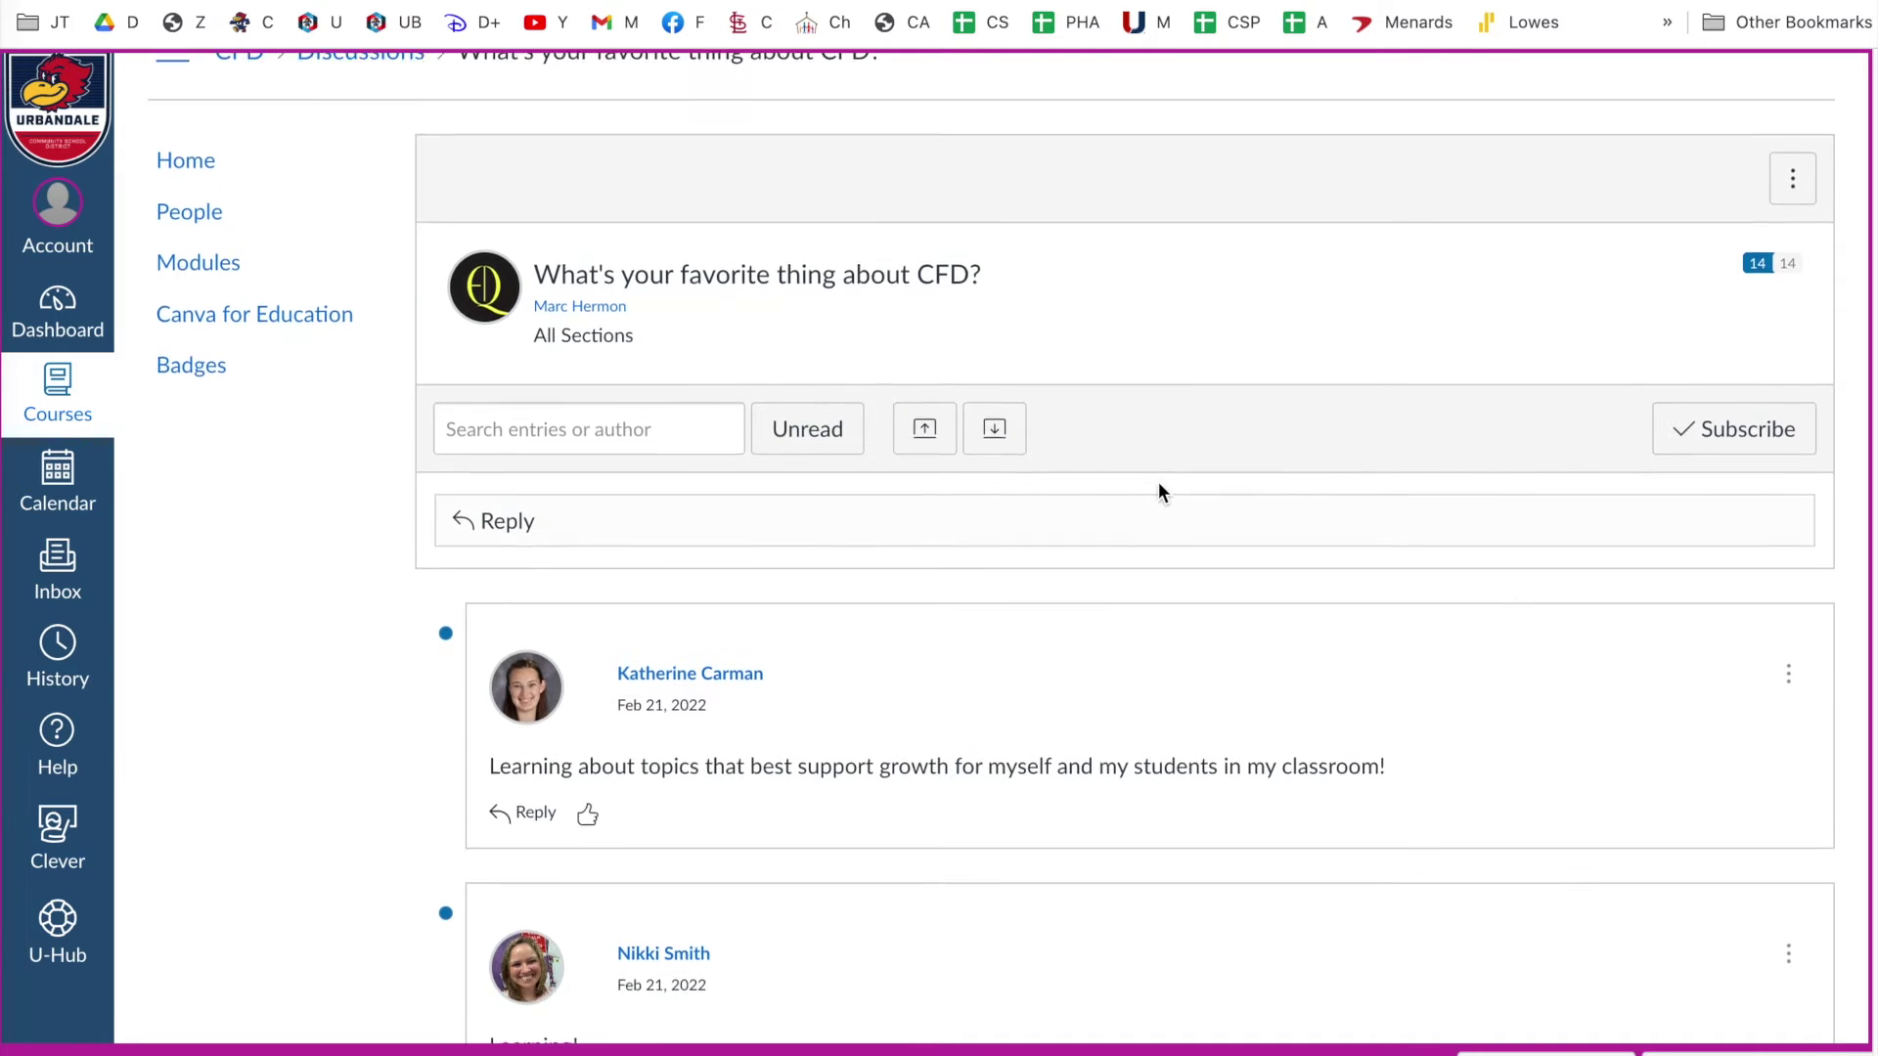
pyautogui.scroll(1, 1157, 481)
# Post the reply 'I like choosing my own workshops' to the discussion.
pyautogui.click(759, 576)
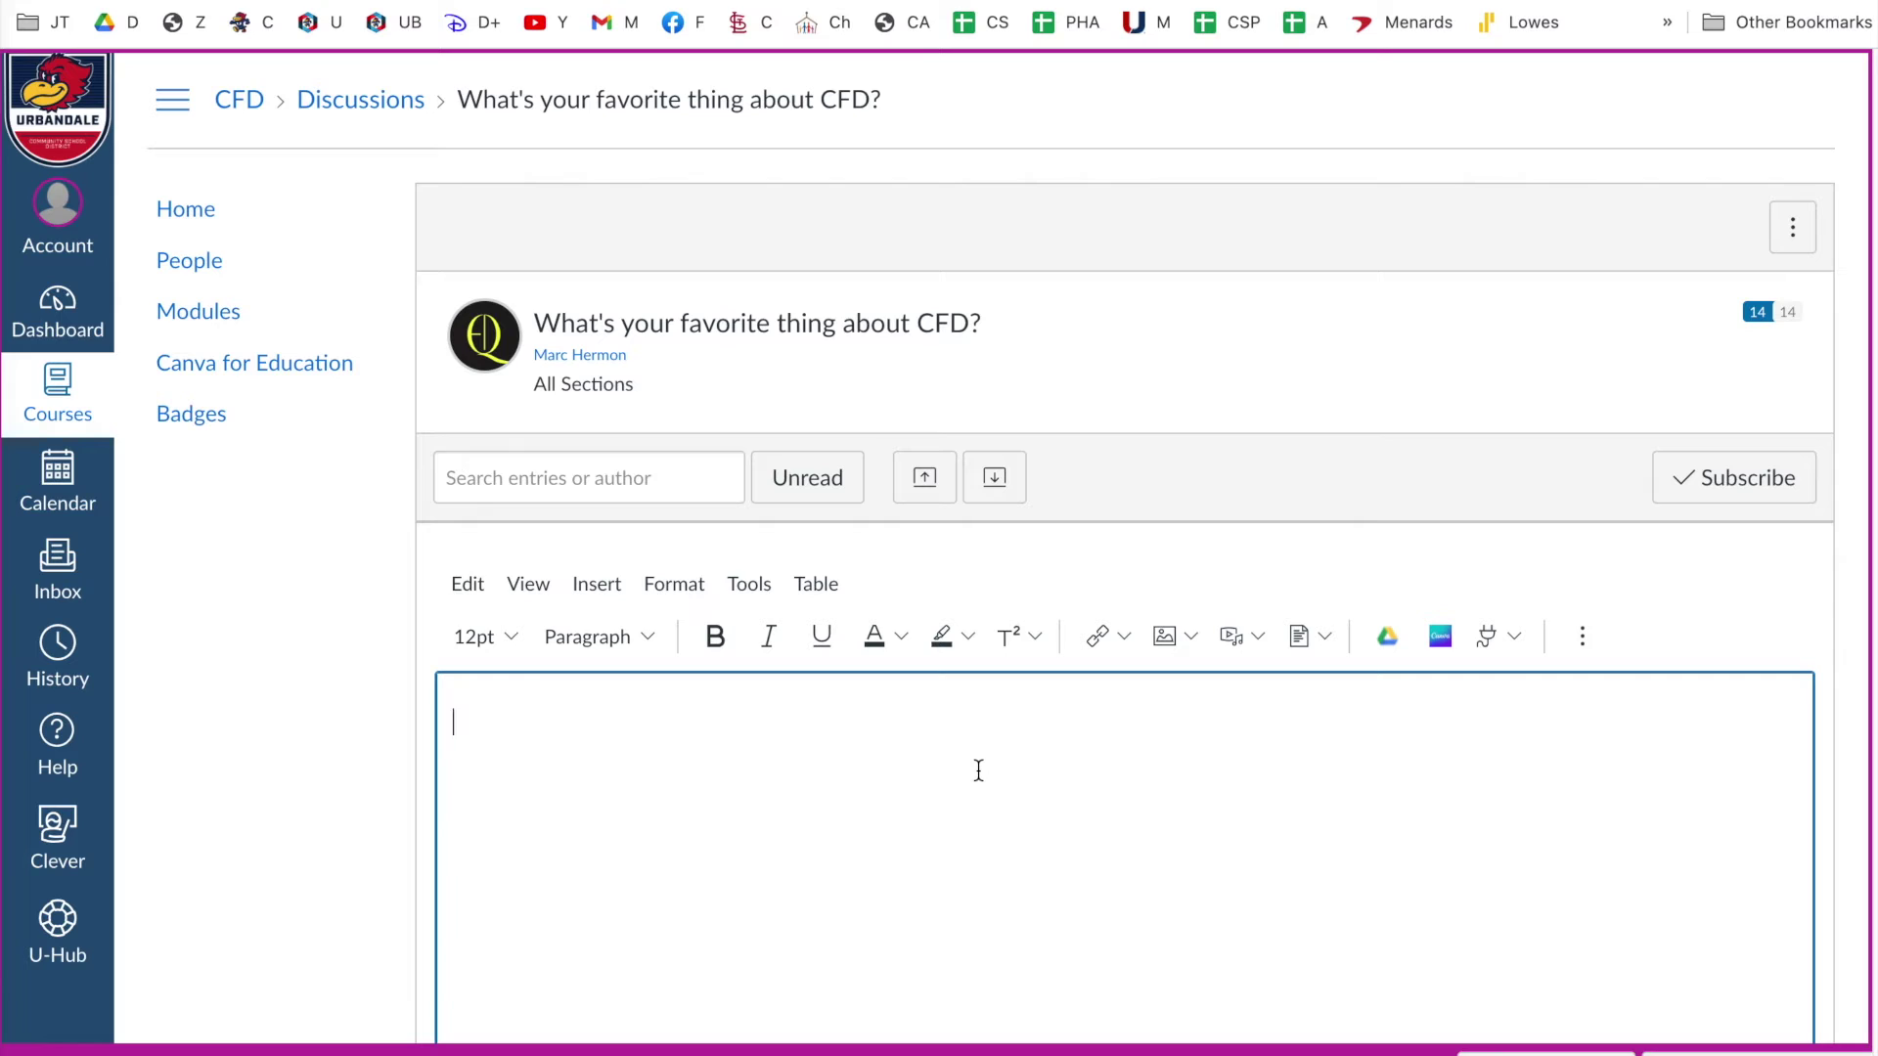
pyautogui.write('I like choosing my')
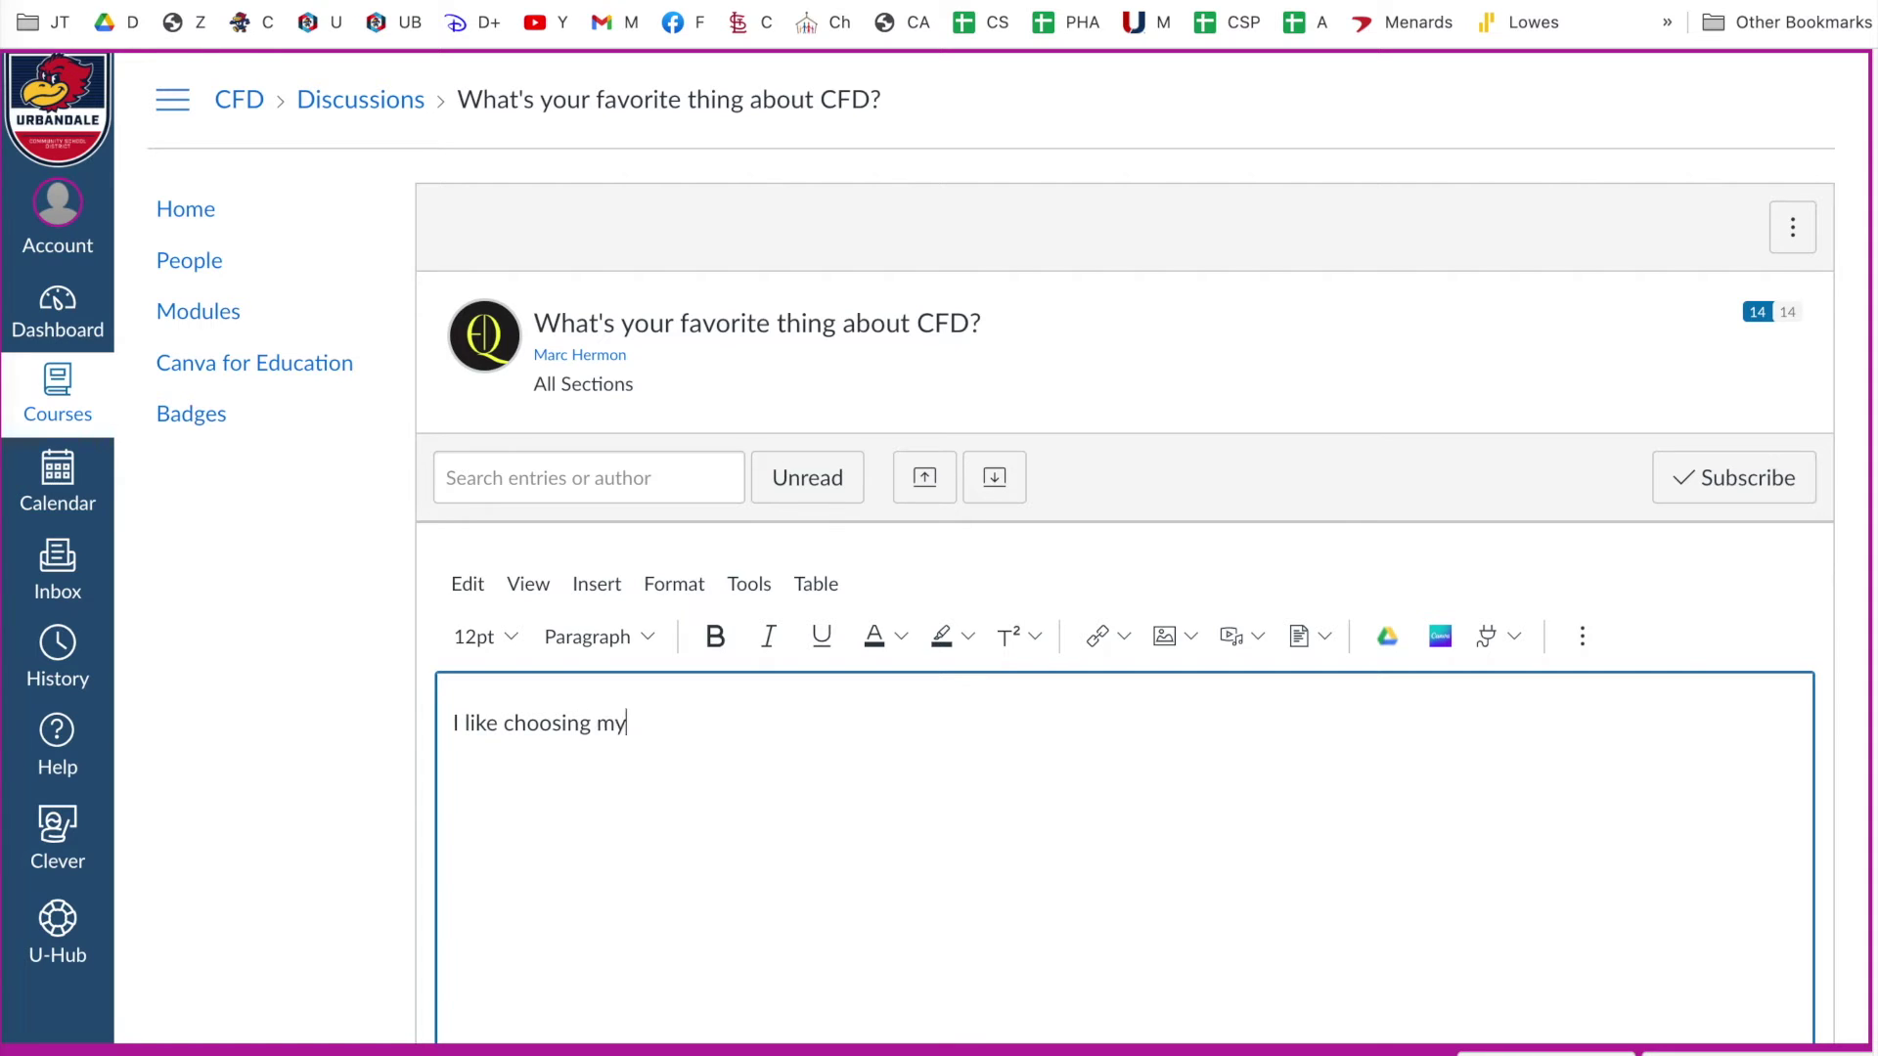
pyautogui.write(' own workshops')
pyautogui.scroll(-7, 1433, 747)
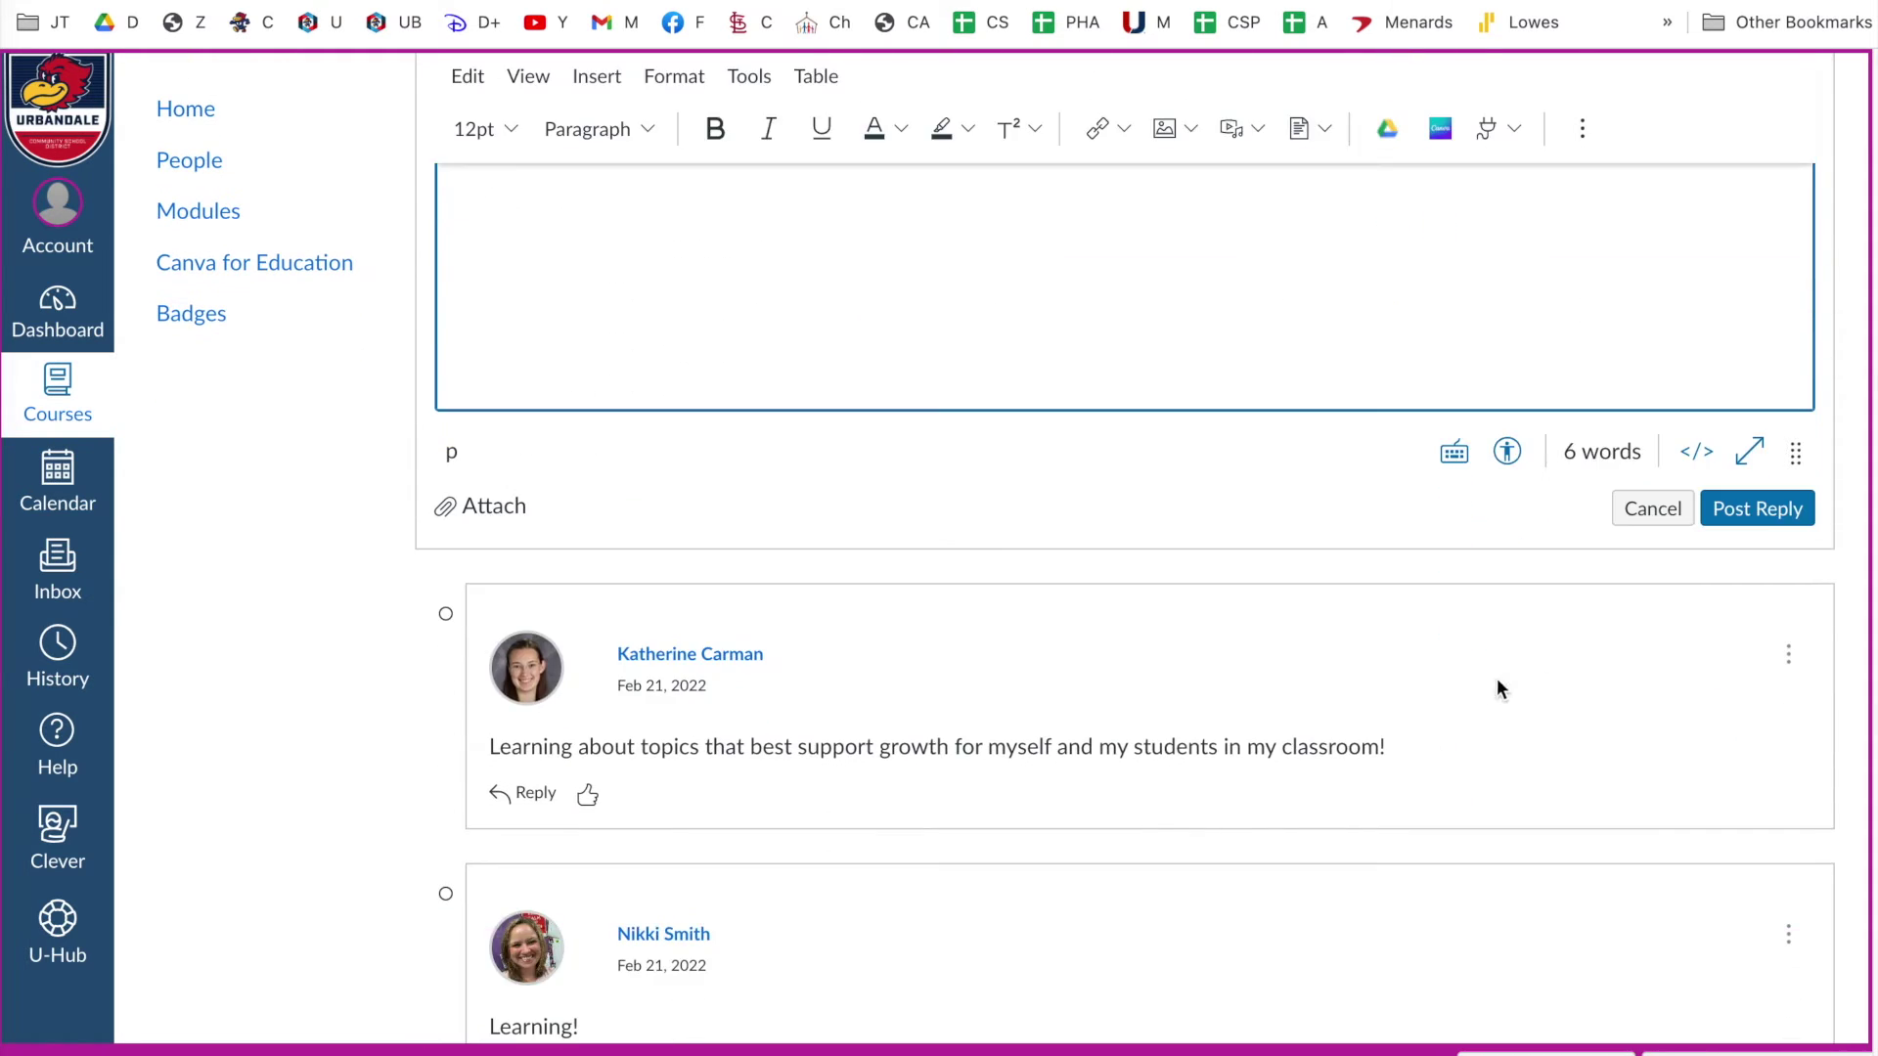
pyautogui.click(1761, 510)
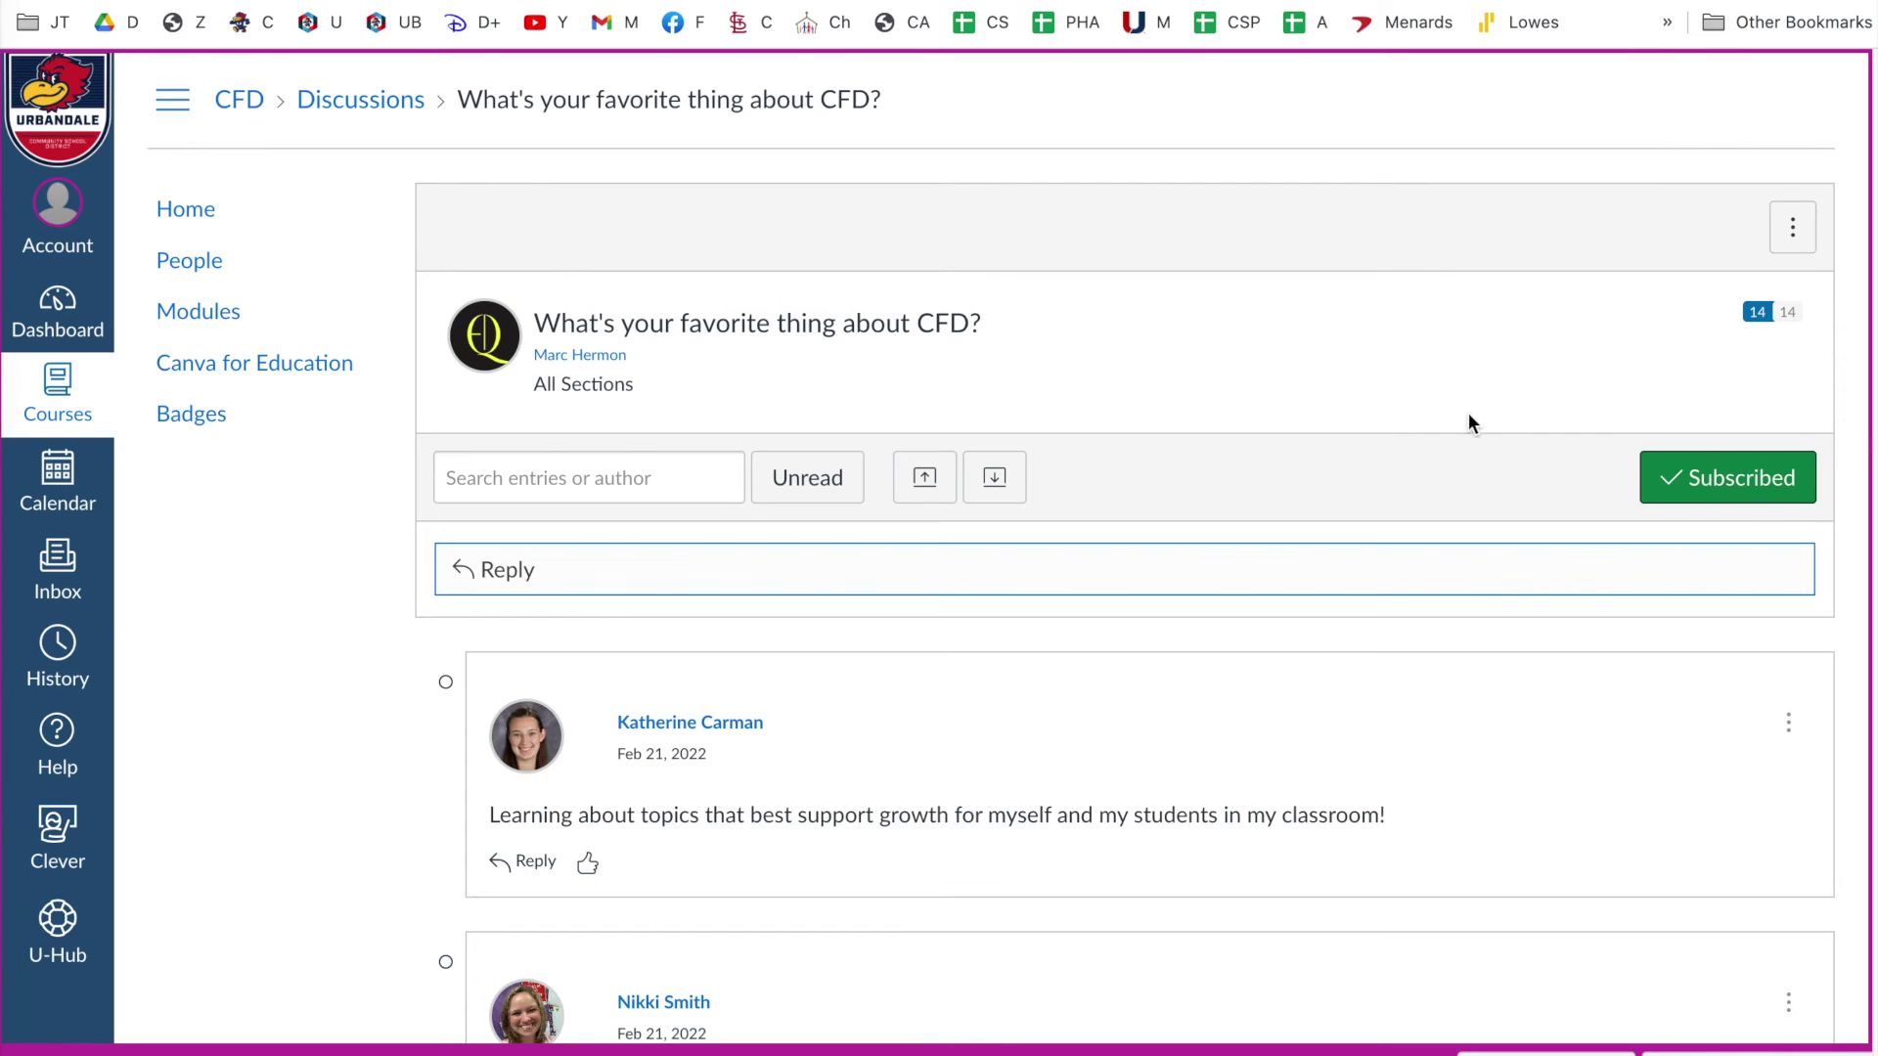
pyautogui.scroll(-10, 1267, 540)
pyautogui.scroll(-10, 1268, 533)
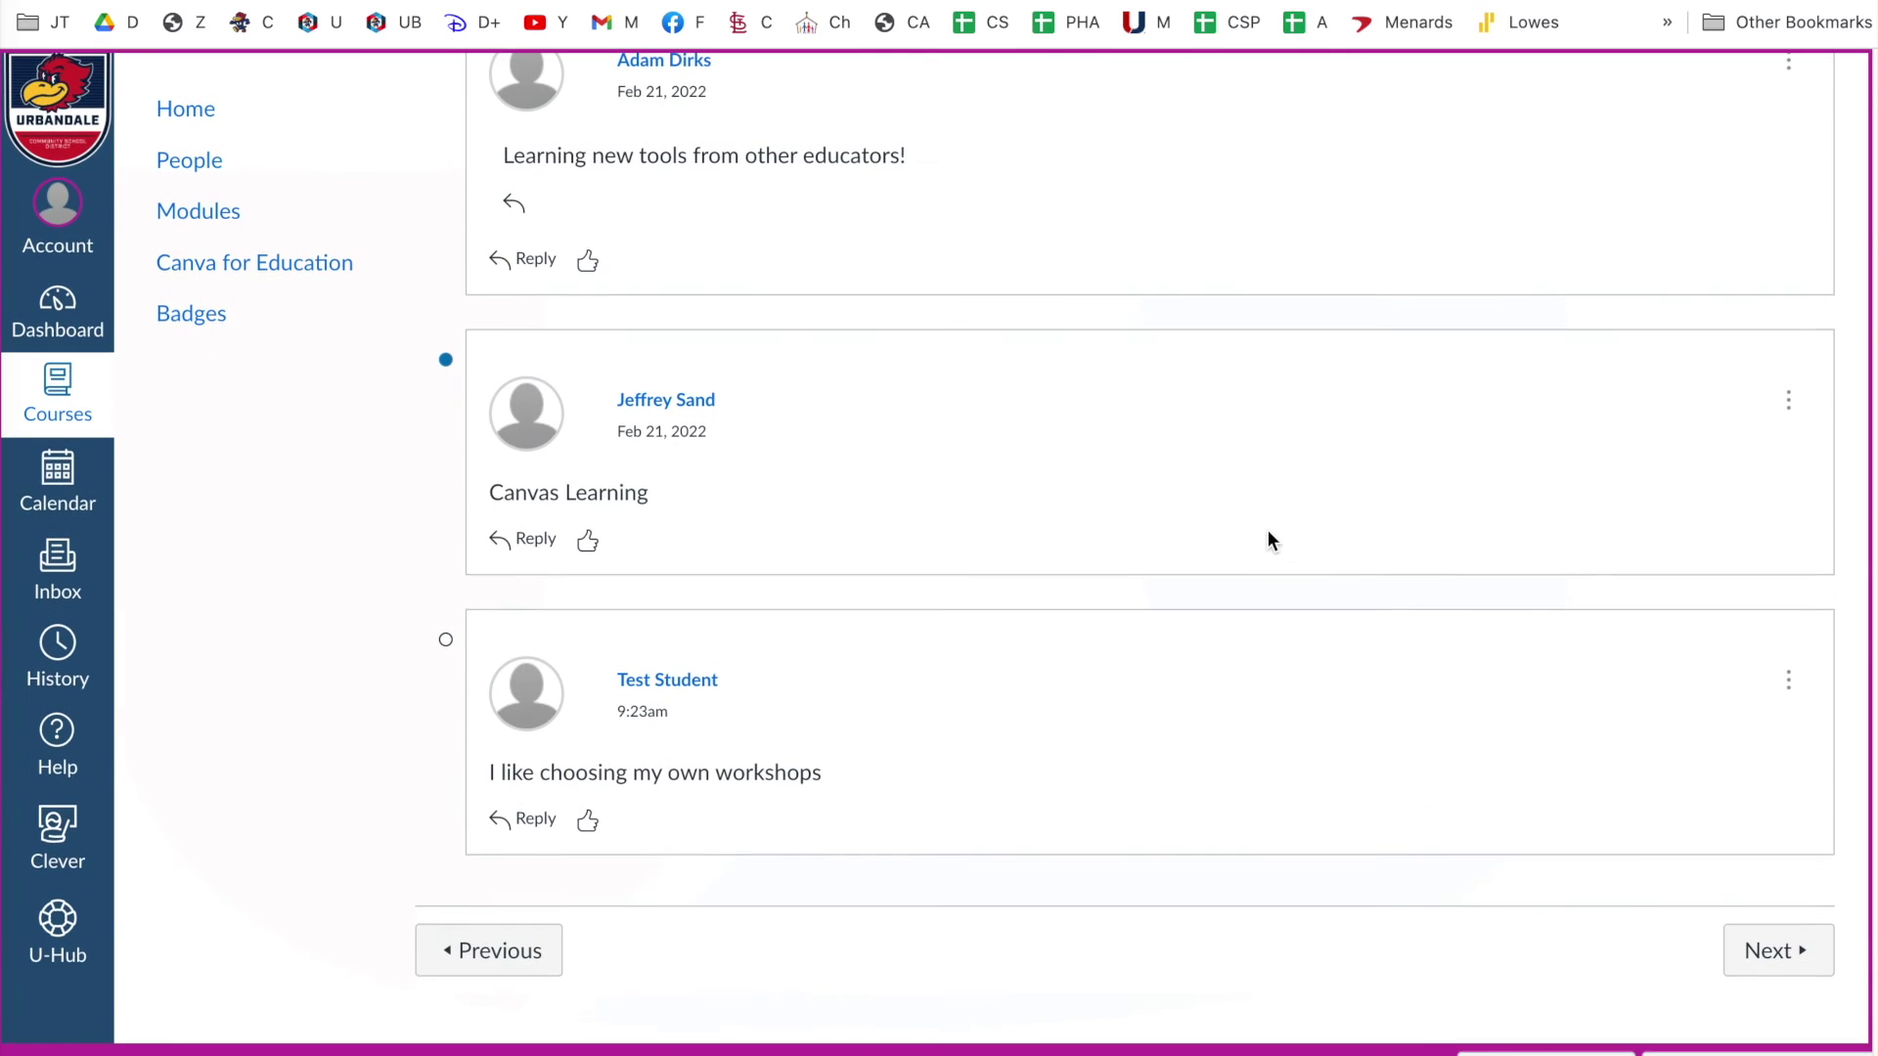
pyautogui.scroll(15, 884, 665)
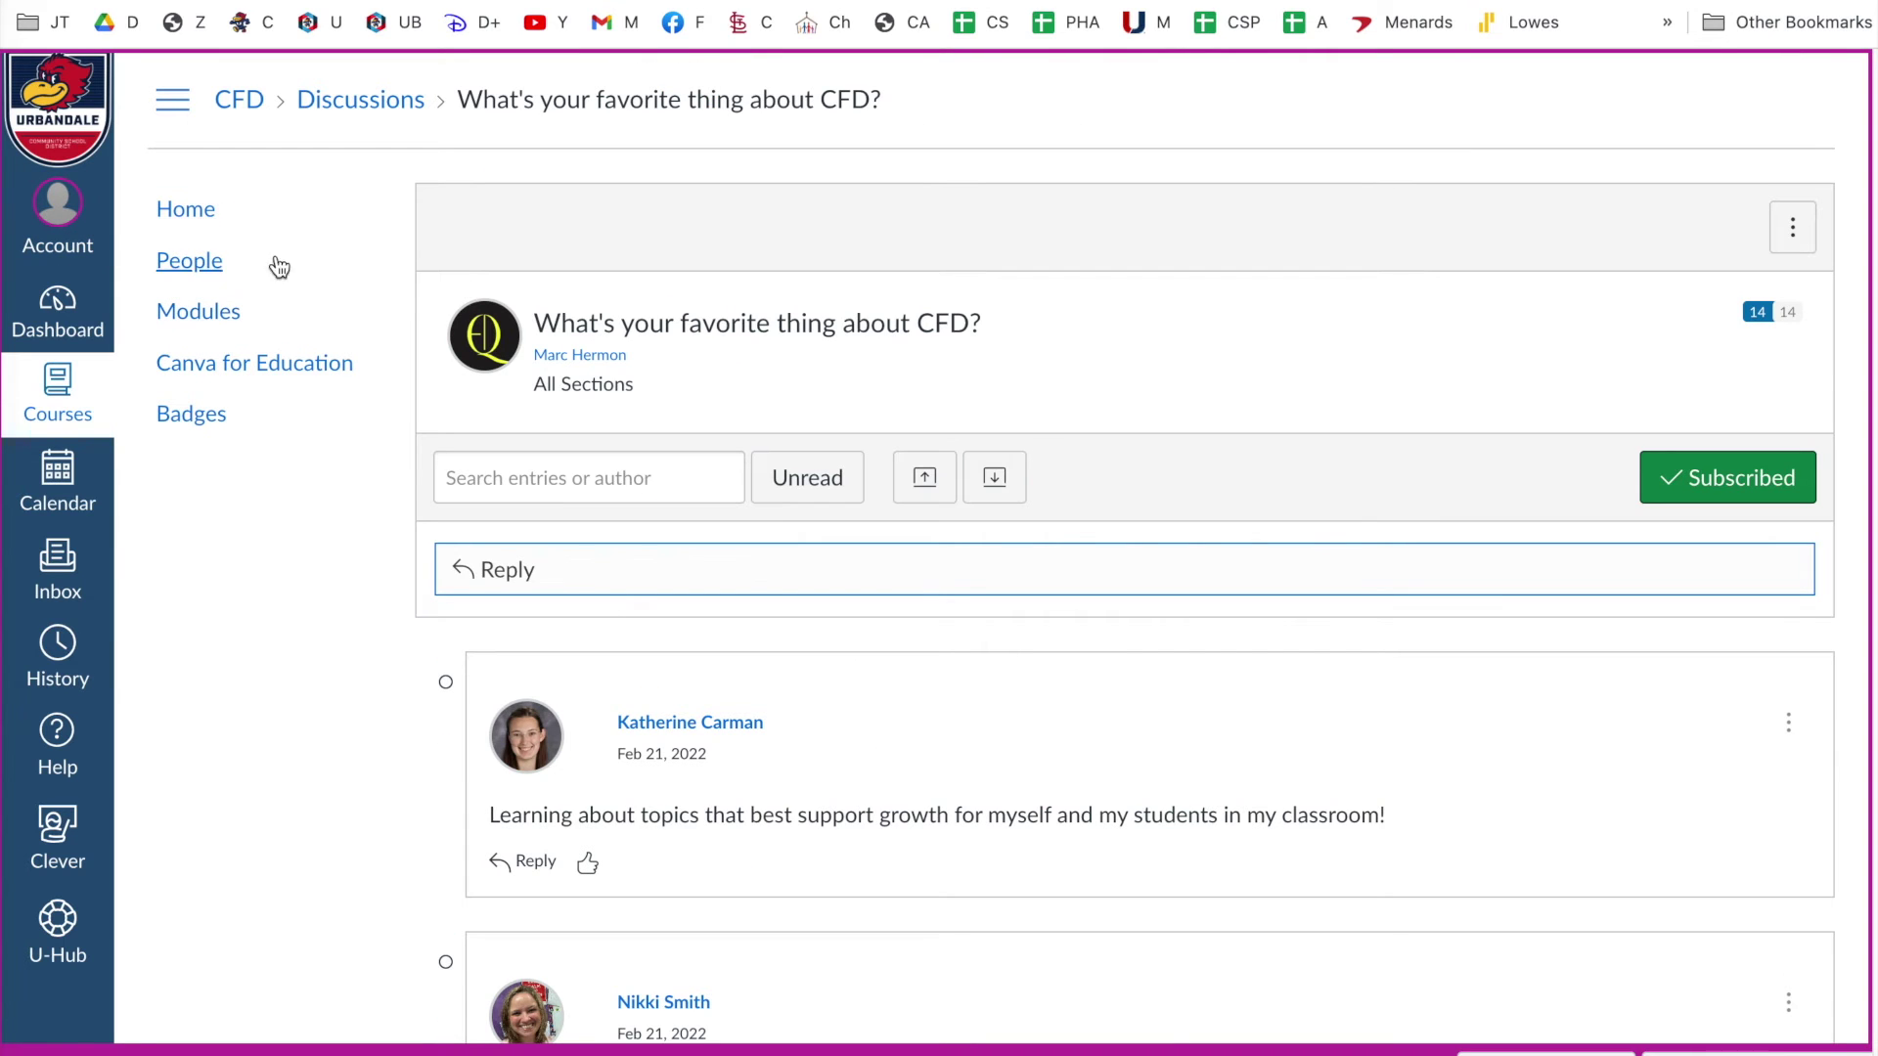
# View the module's congratulations message and 100% to-do list on the Table of Contents page.
pyautogui.click(217, 321)
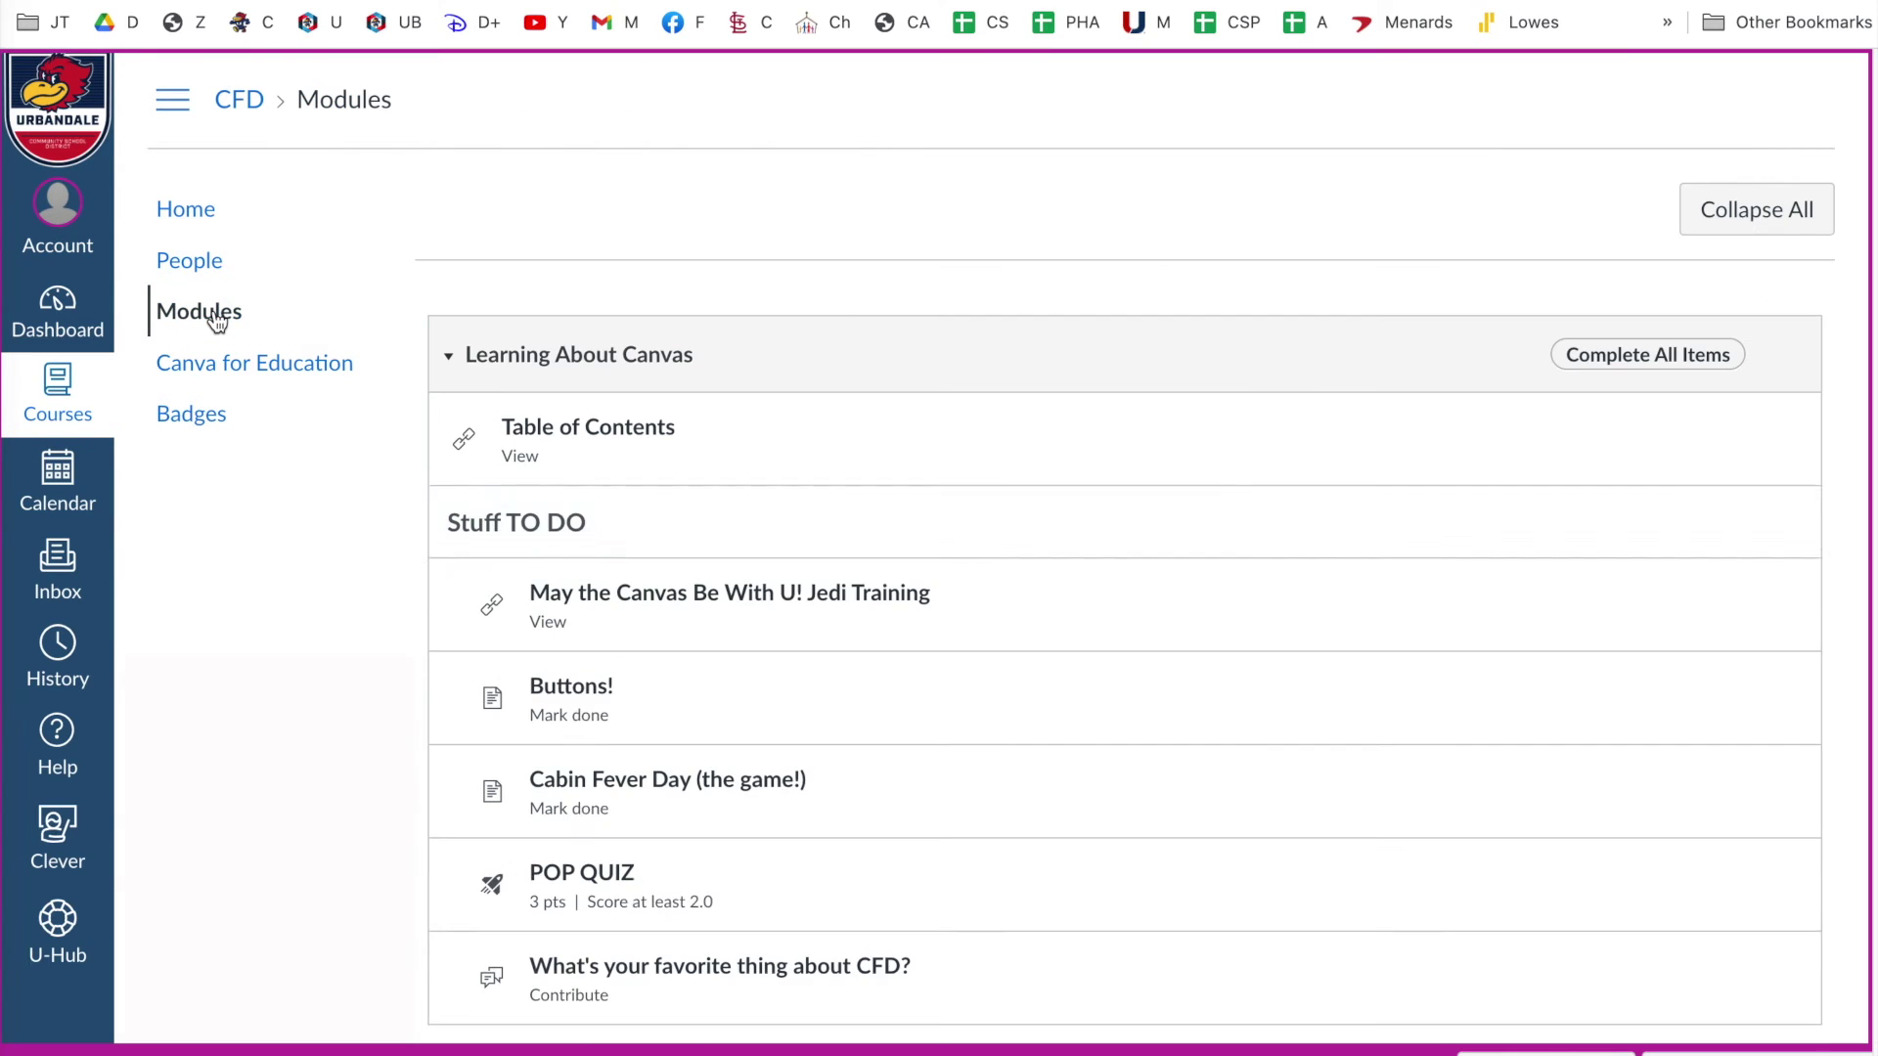
pyautogui.scroll(-2, 1213, 620)
pyautogui.scroll(3, 1213, 620)
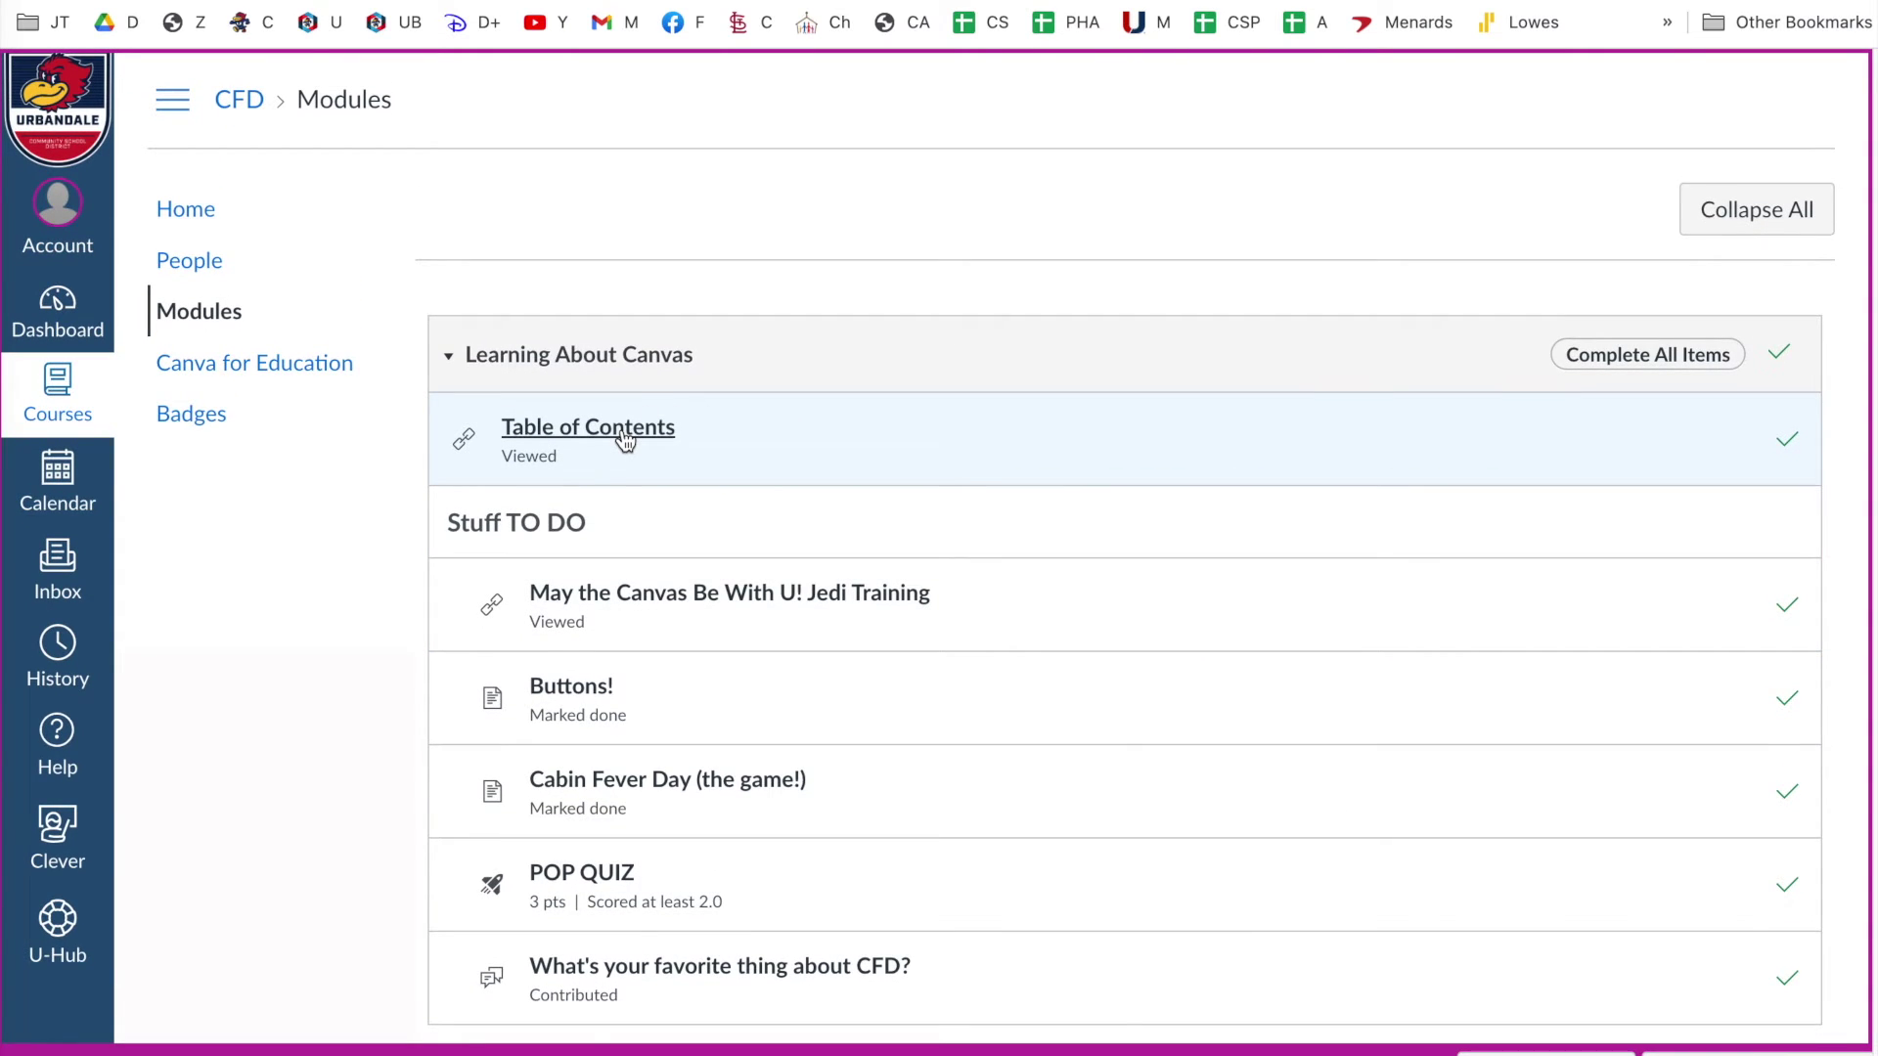
pyautogui.click(625, 437)
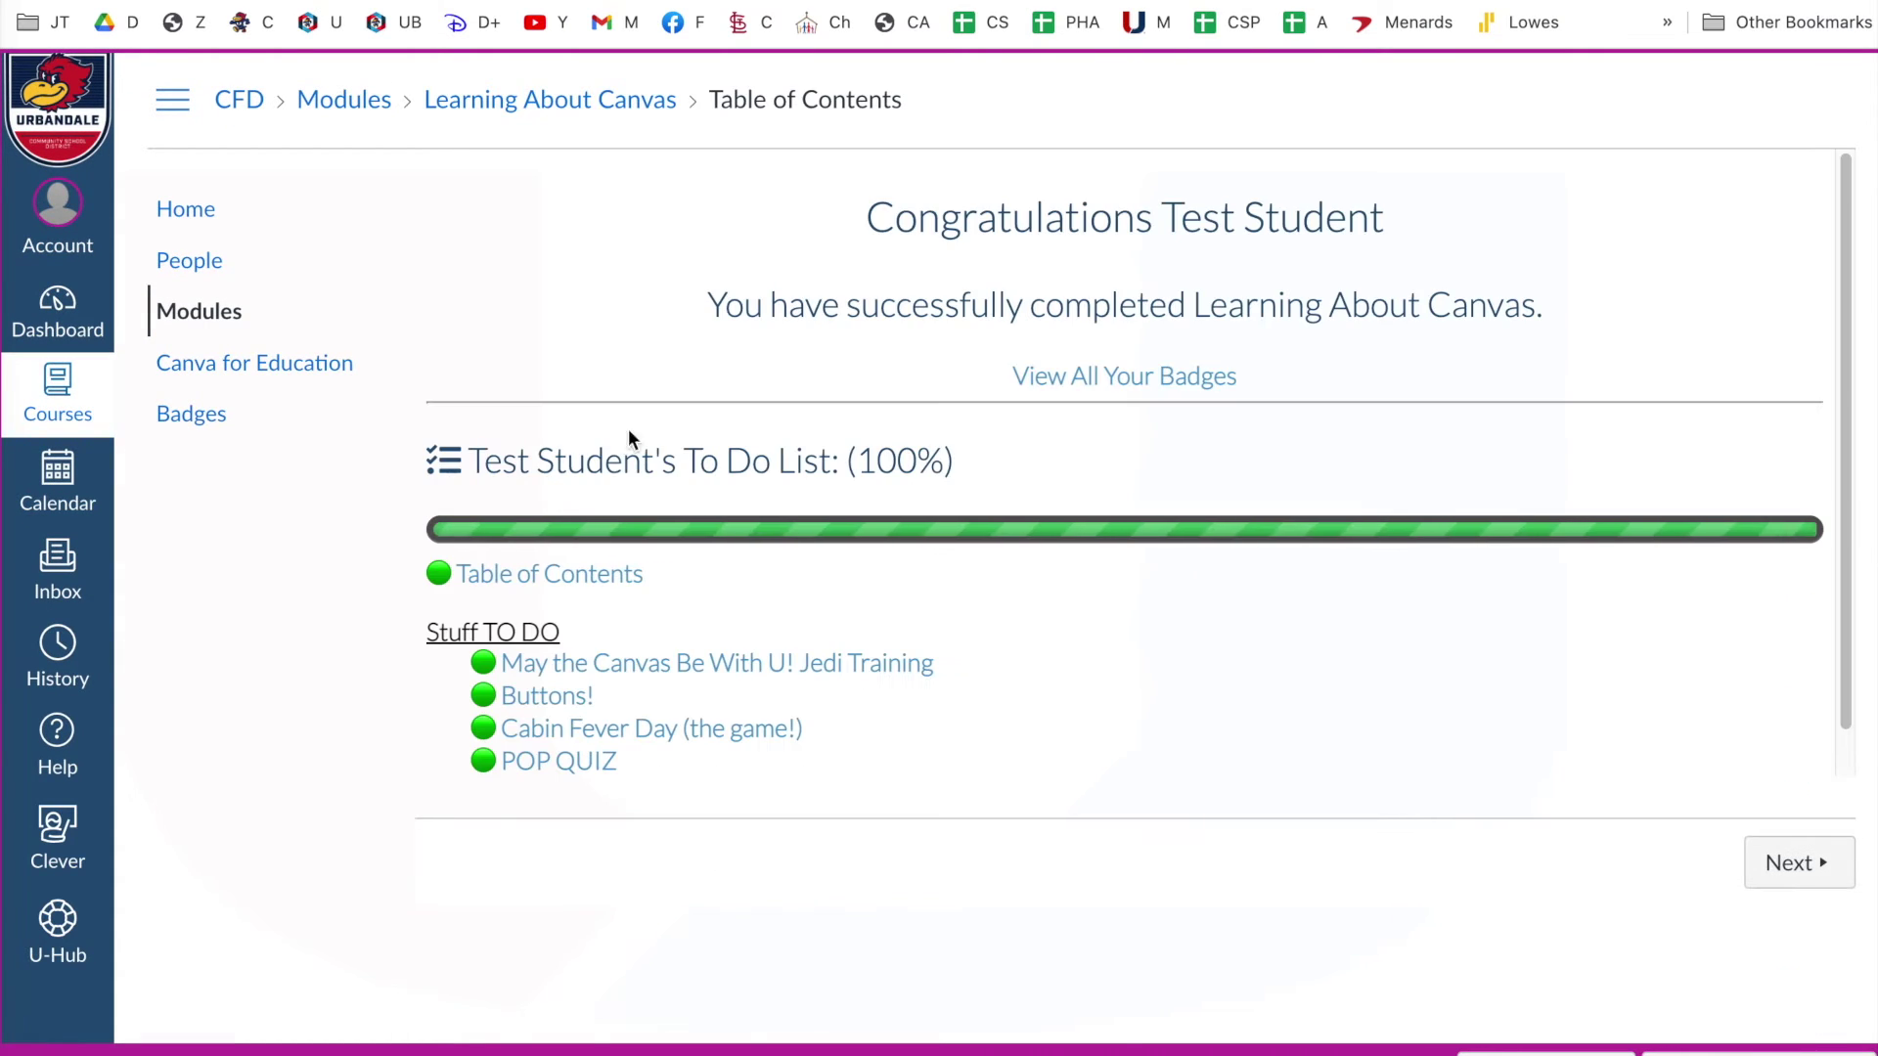
pyautogui.scroll(-1, 1088, 573)
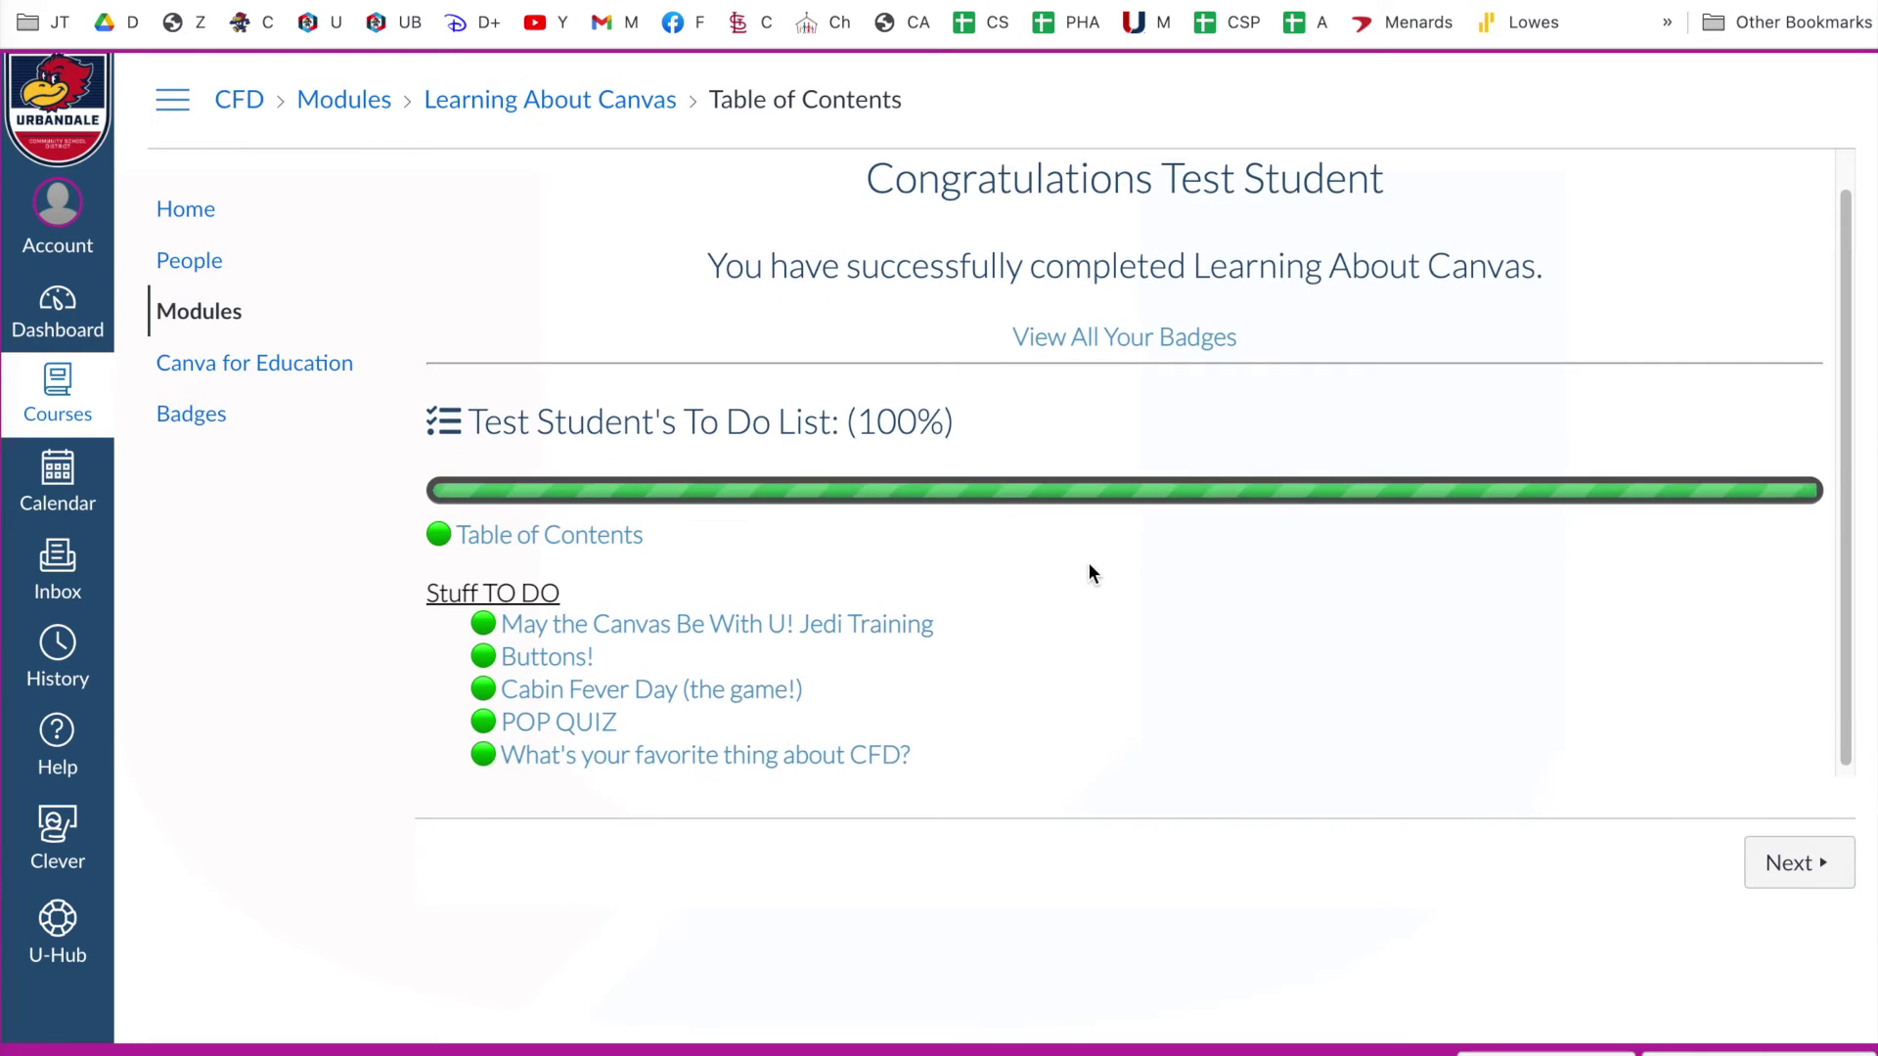
pyautogui.scroll(1, 1088, 573)
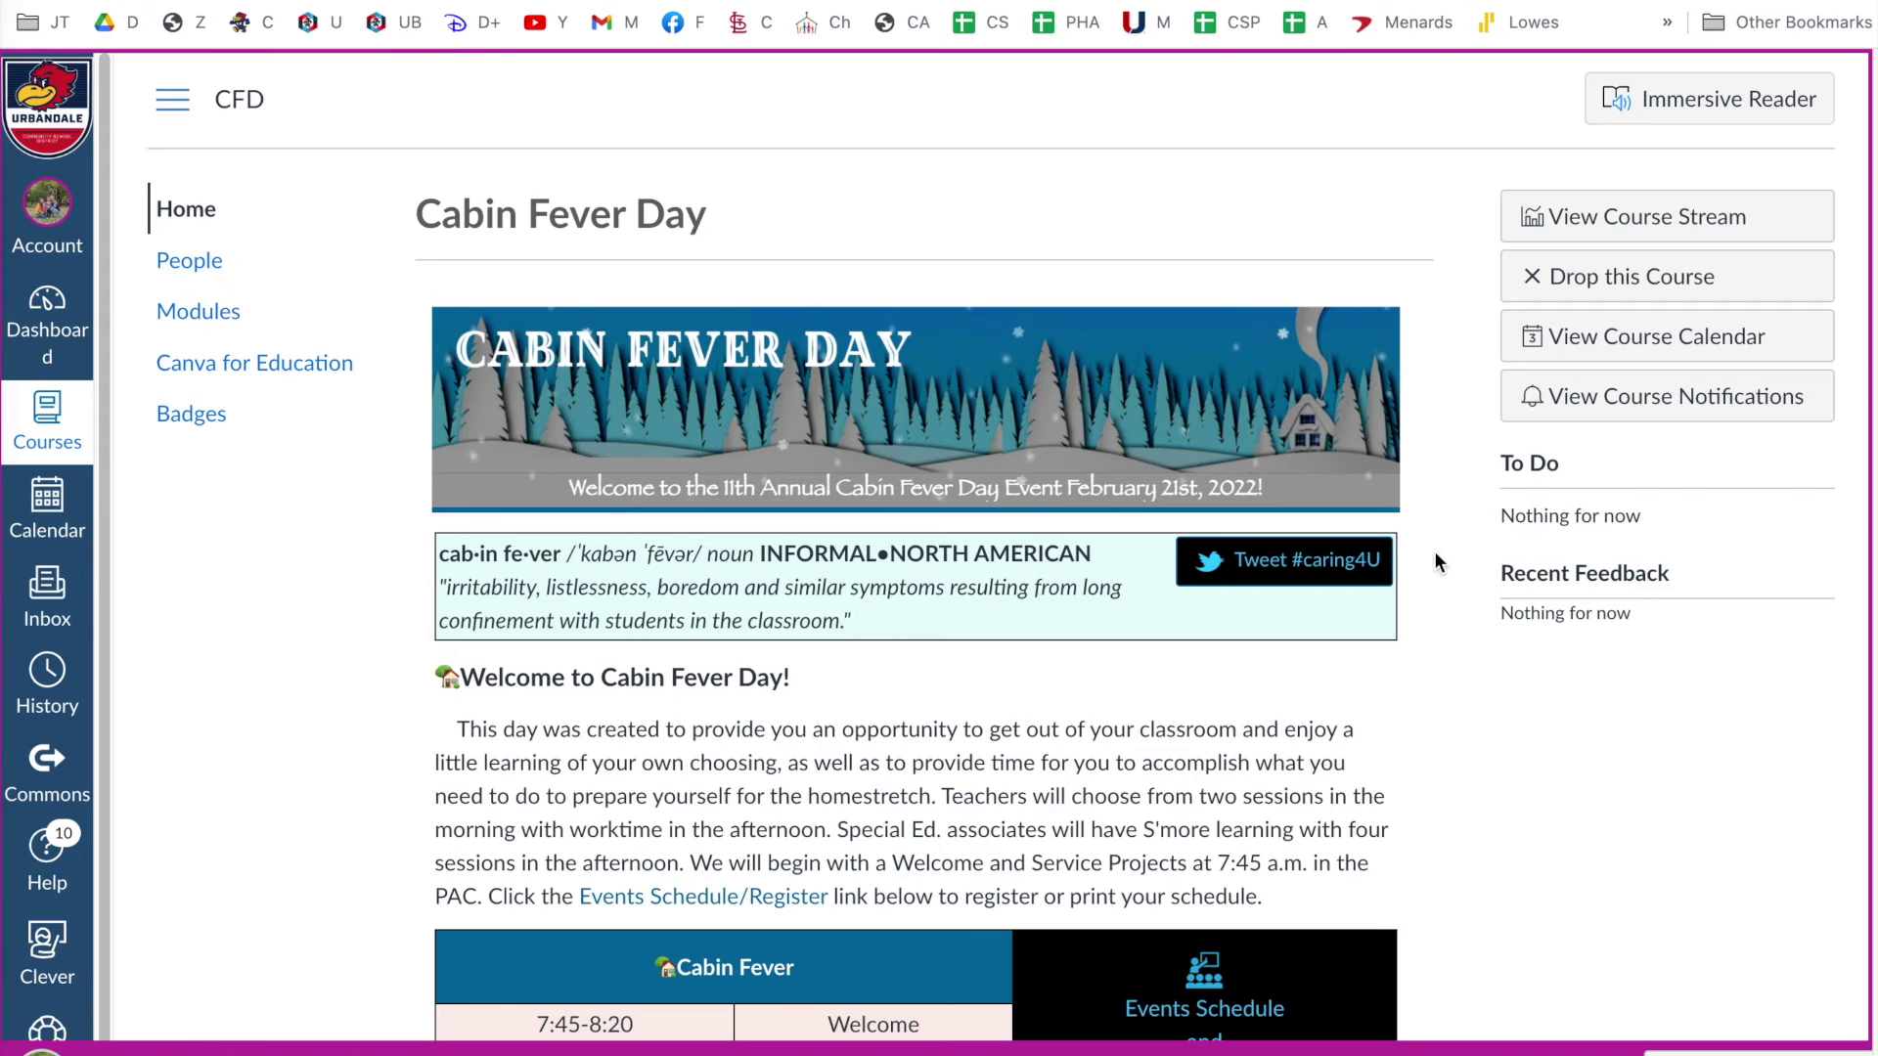
# Go back to Modules and reopen the Learning About Canvas Table of Contents to confirm 100% completion.
pyautogui.click(205, 313)
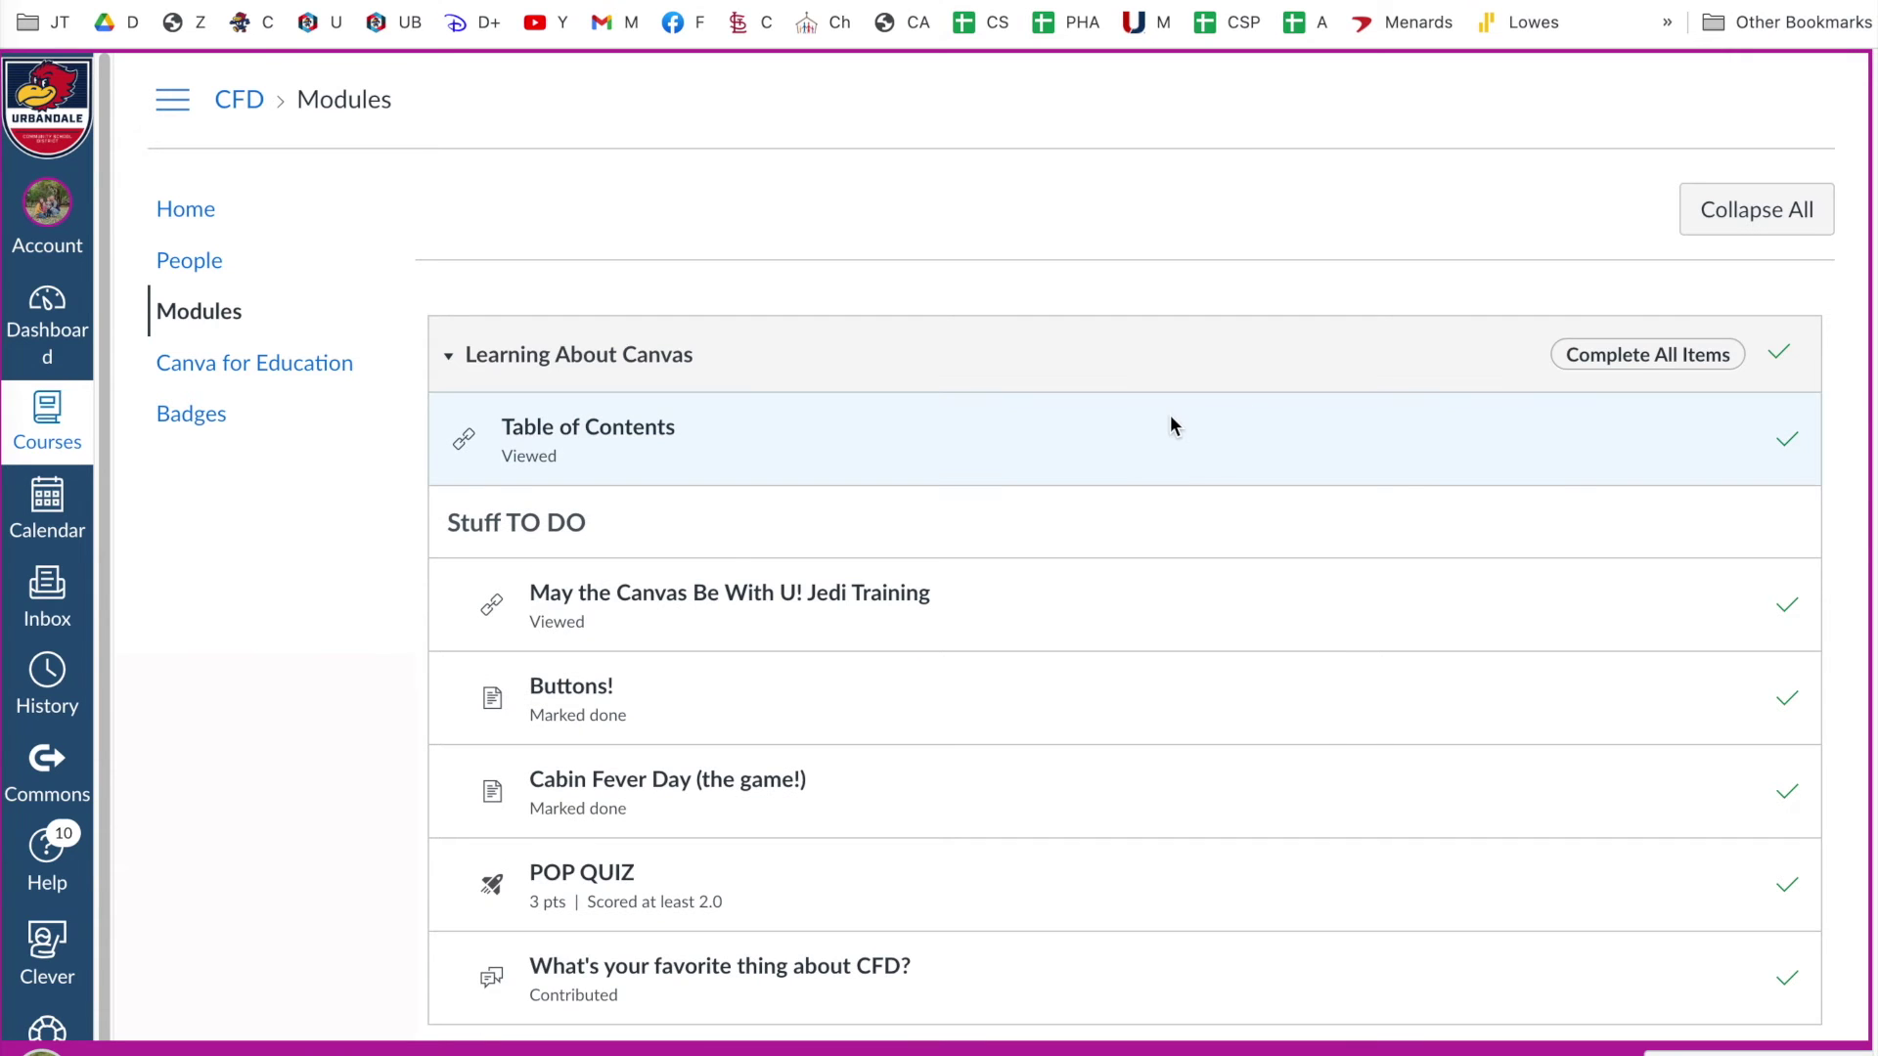
pyautogui.scroll(-3, 1174, 424)
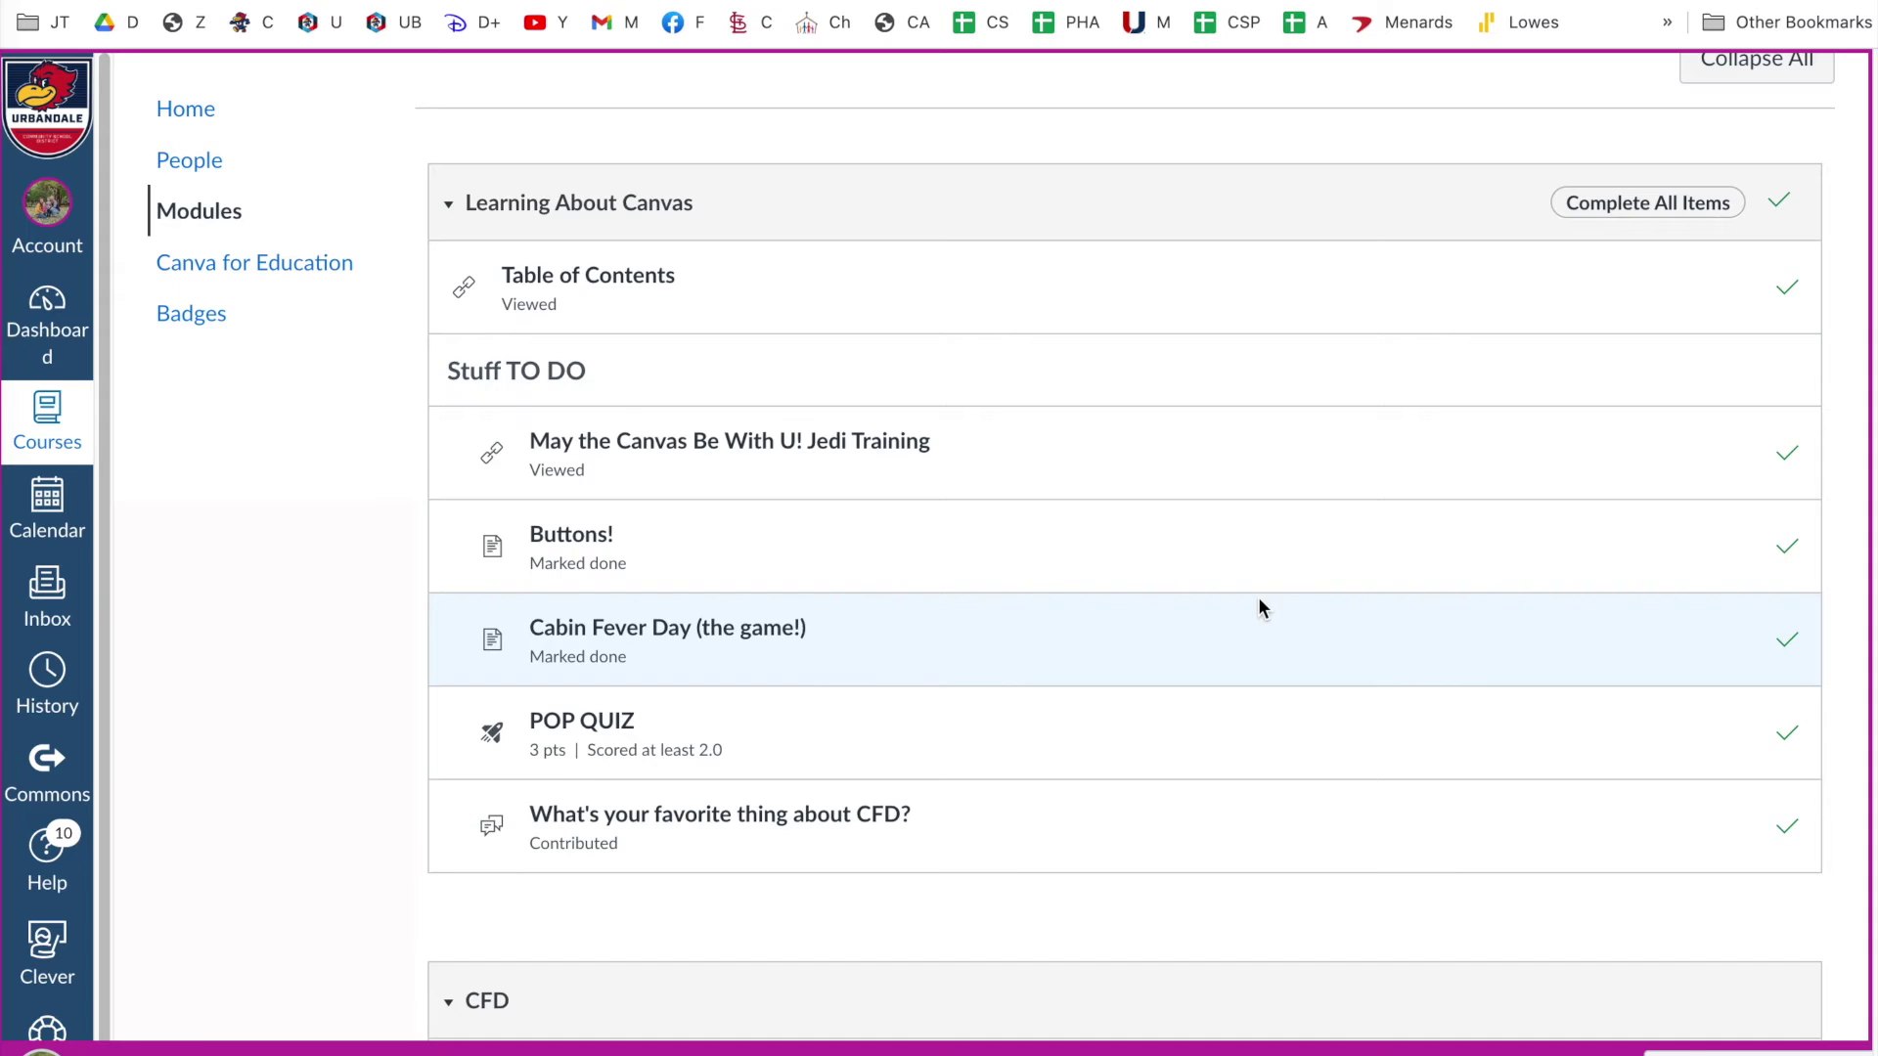
pyautogui.scroll(2, 1259, 607)
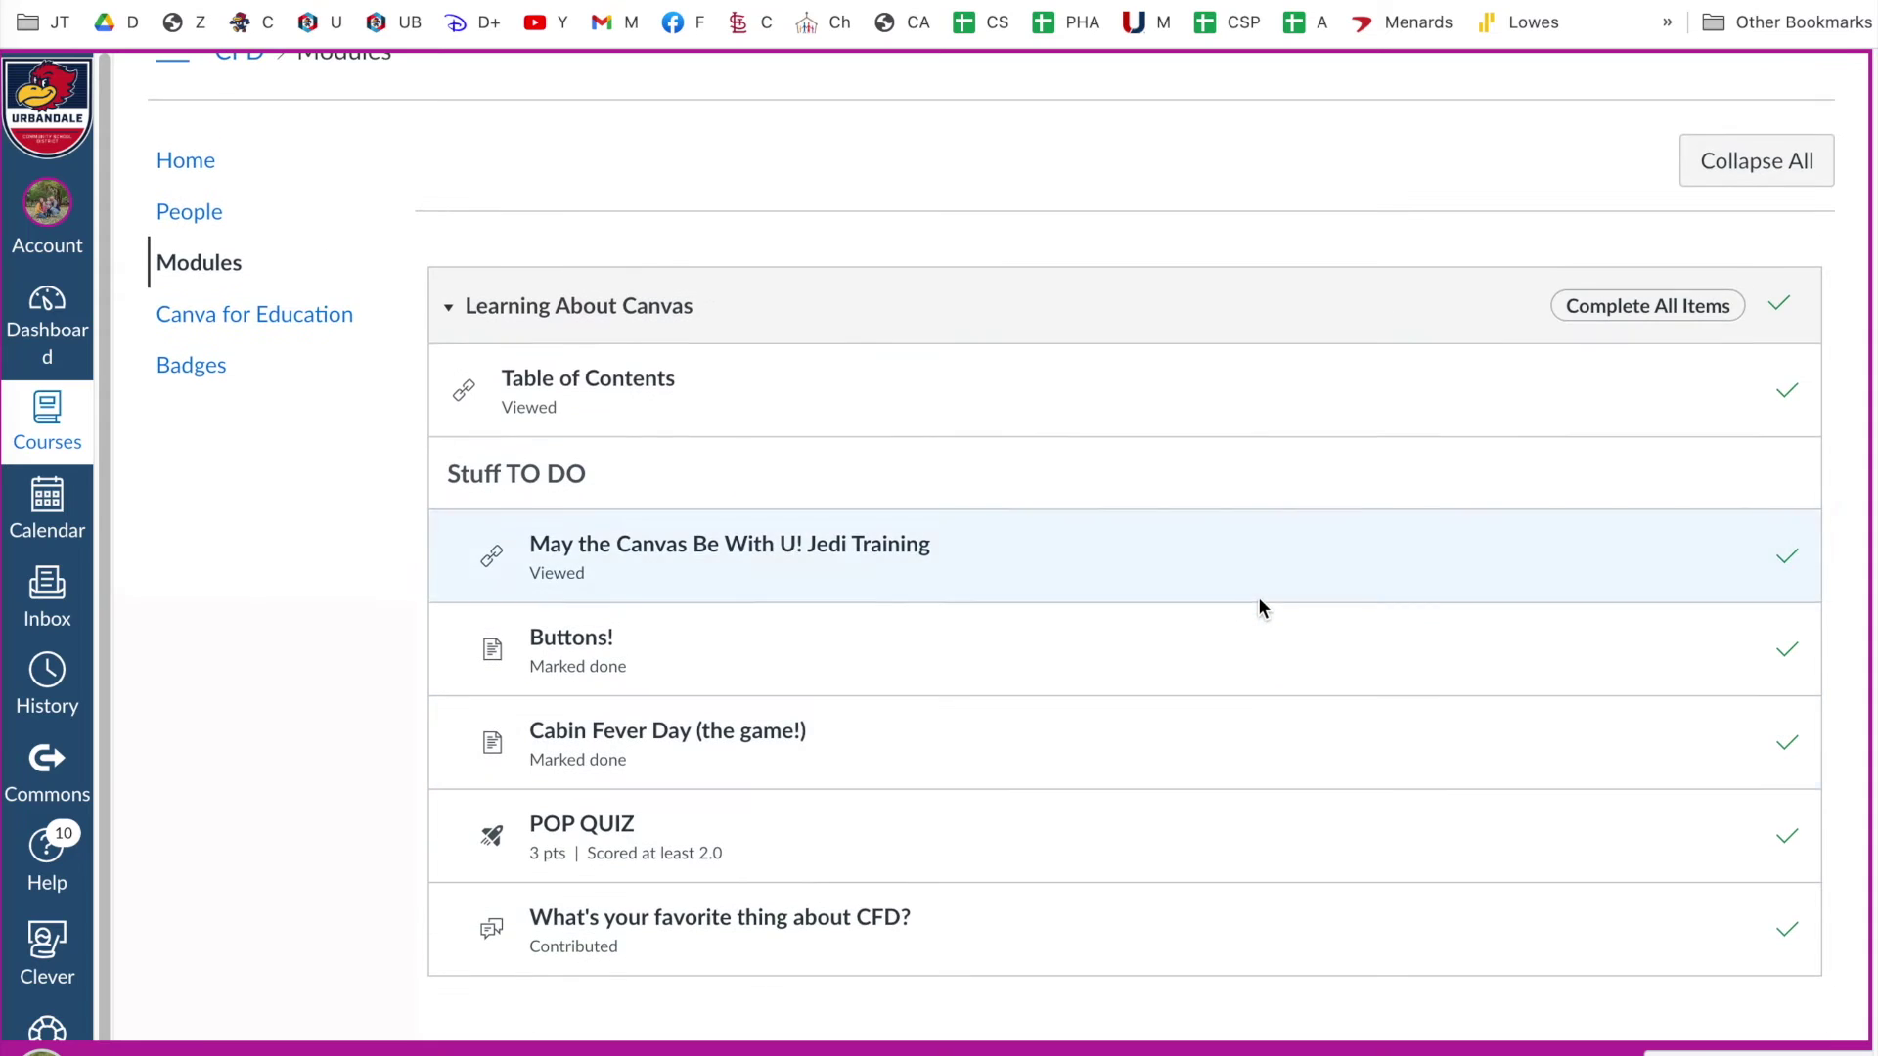
pyautogui.click(600, 391)
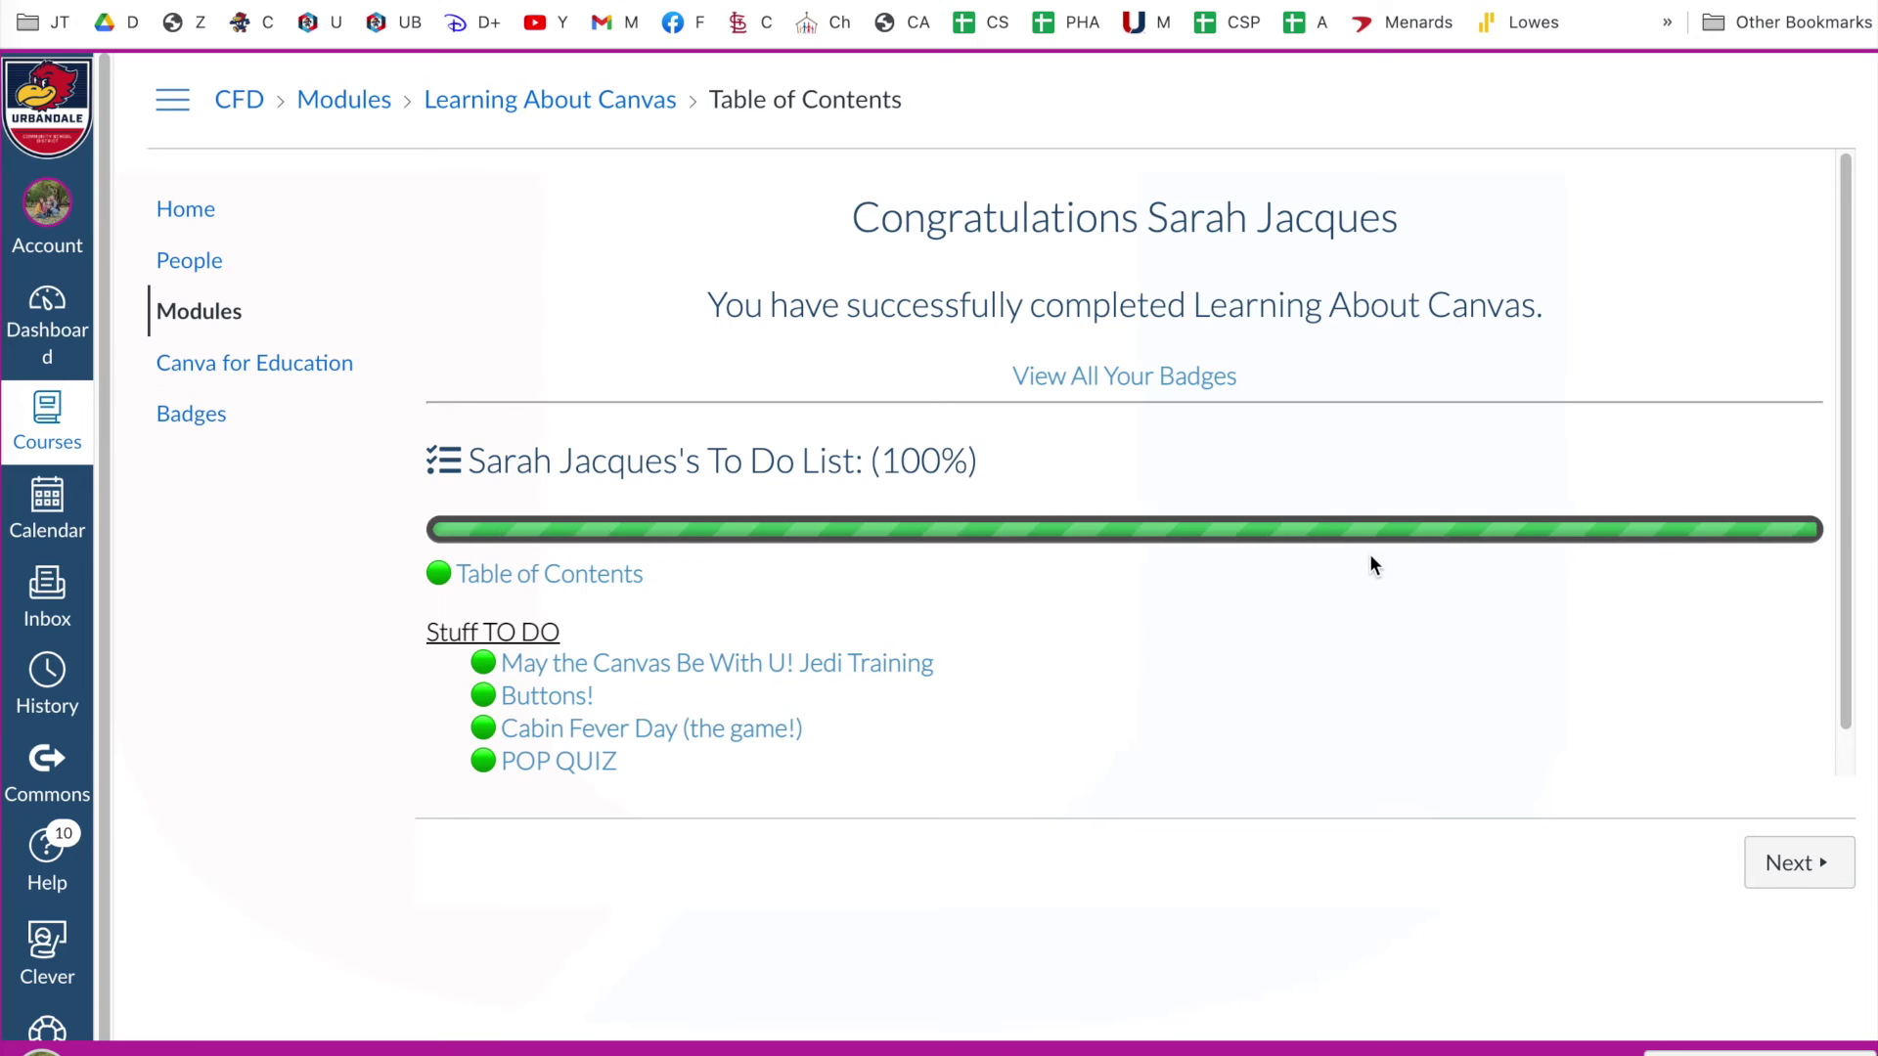
# On the course Badges page, view the earned U-Approved badge's details, then close them.
pyautogui.click(193, 415)
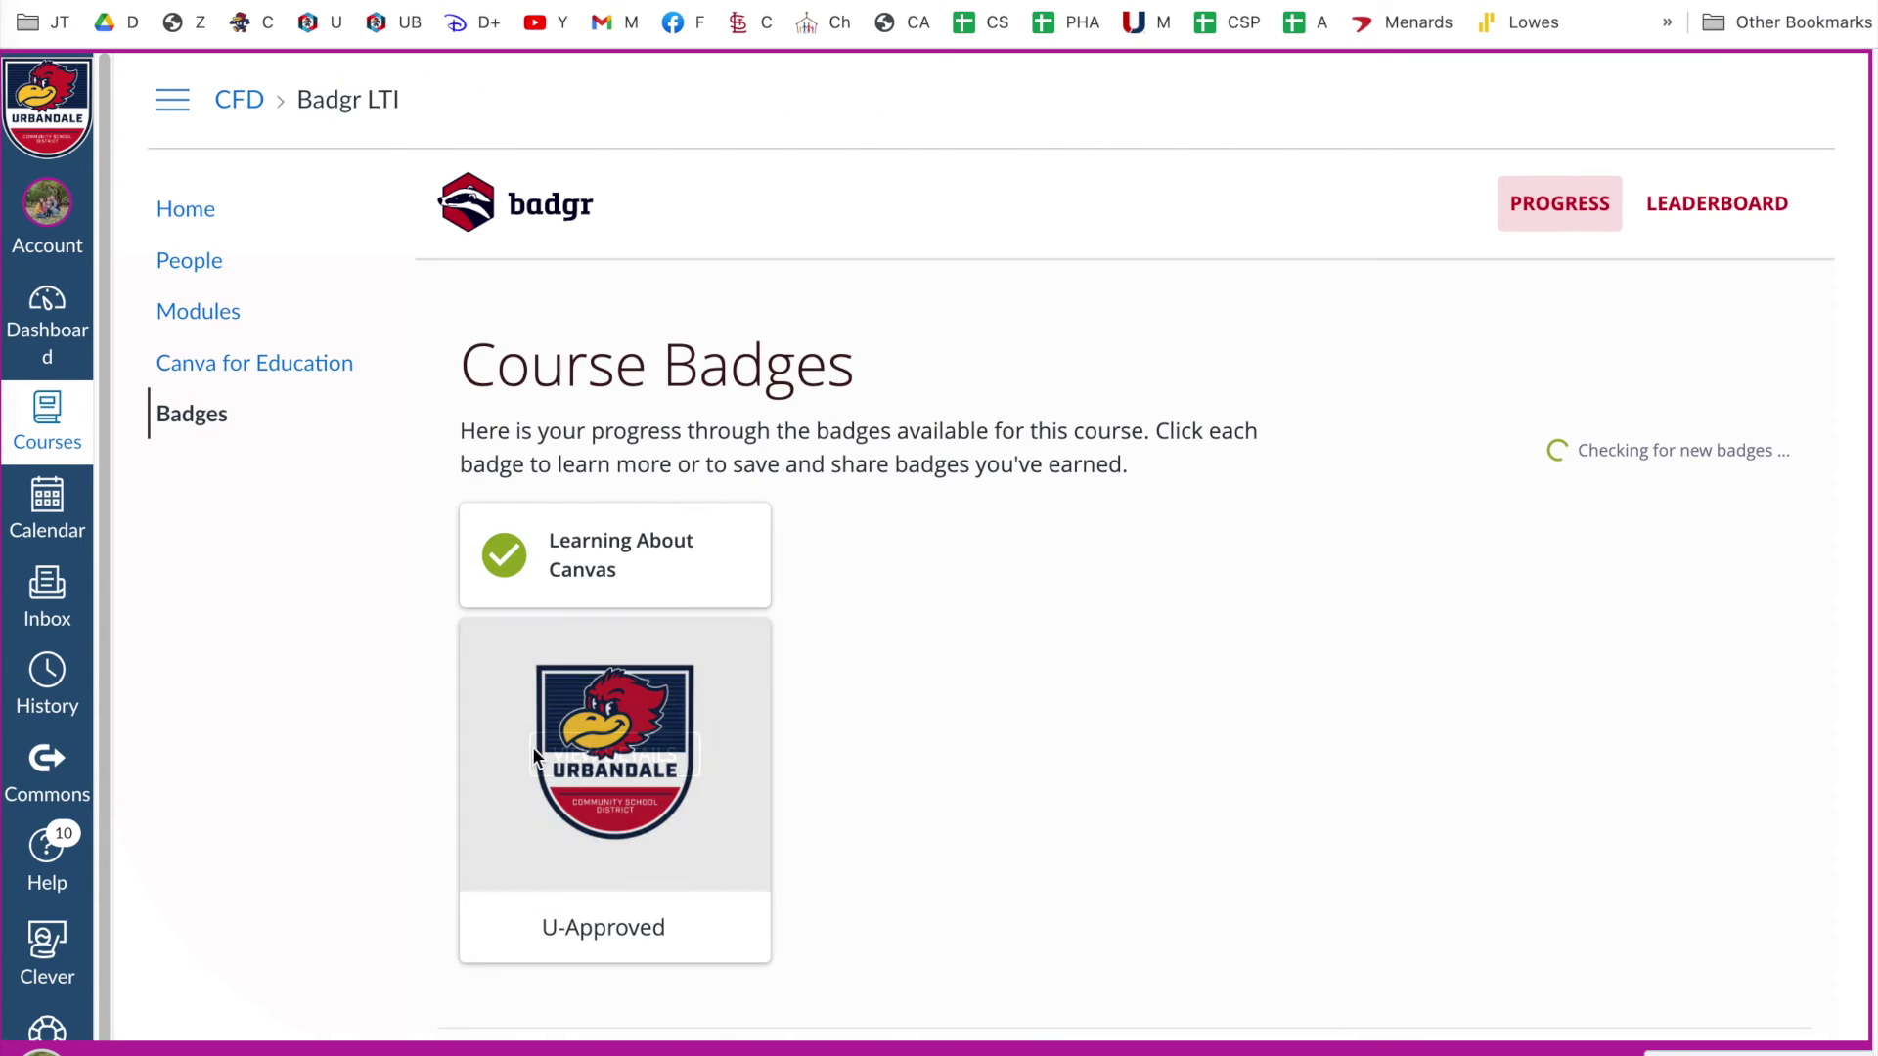
pyautogui.moveTo(705, 822)
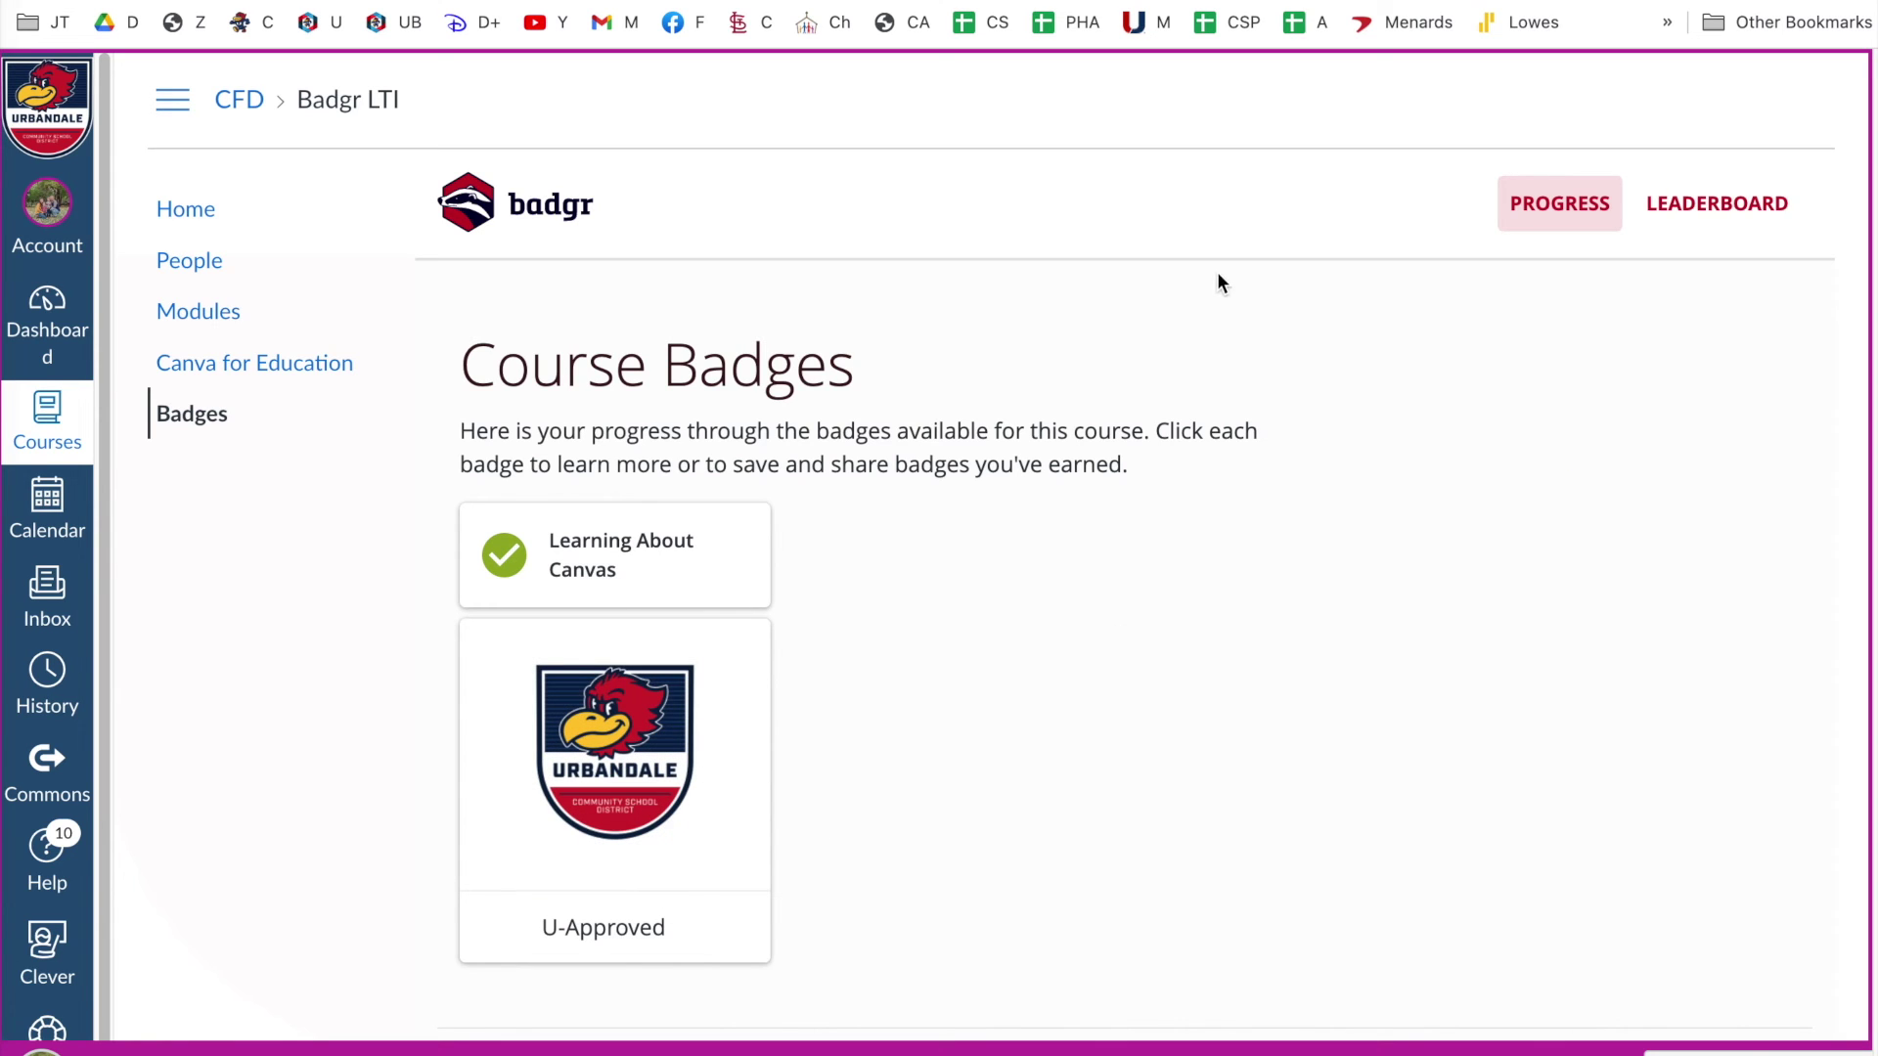
pyautogui.scroll(-2, 1285, 533)
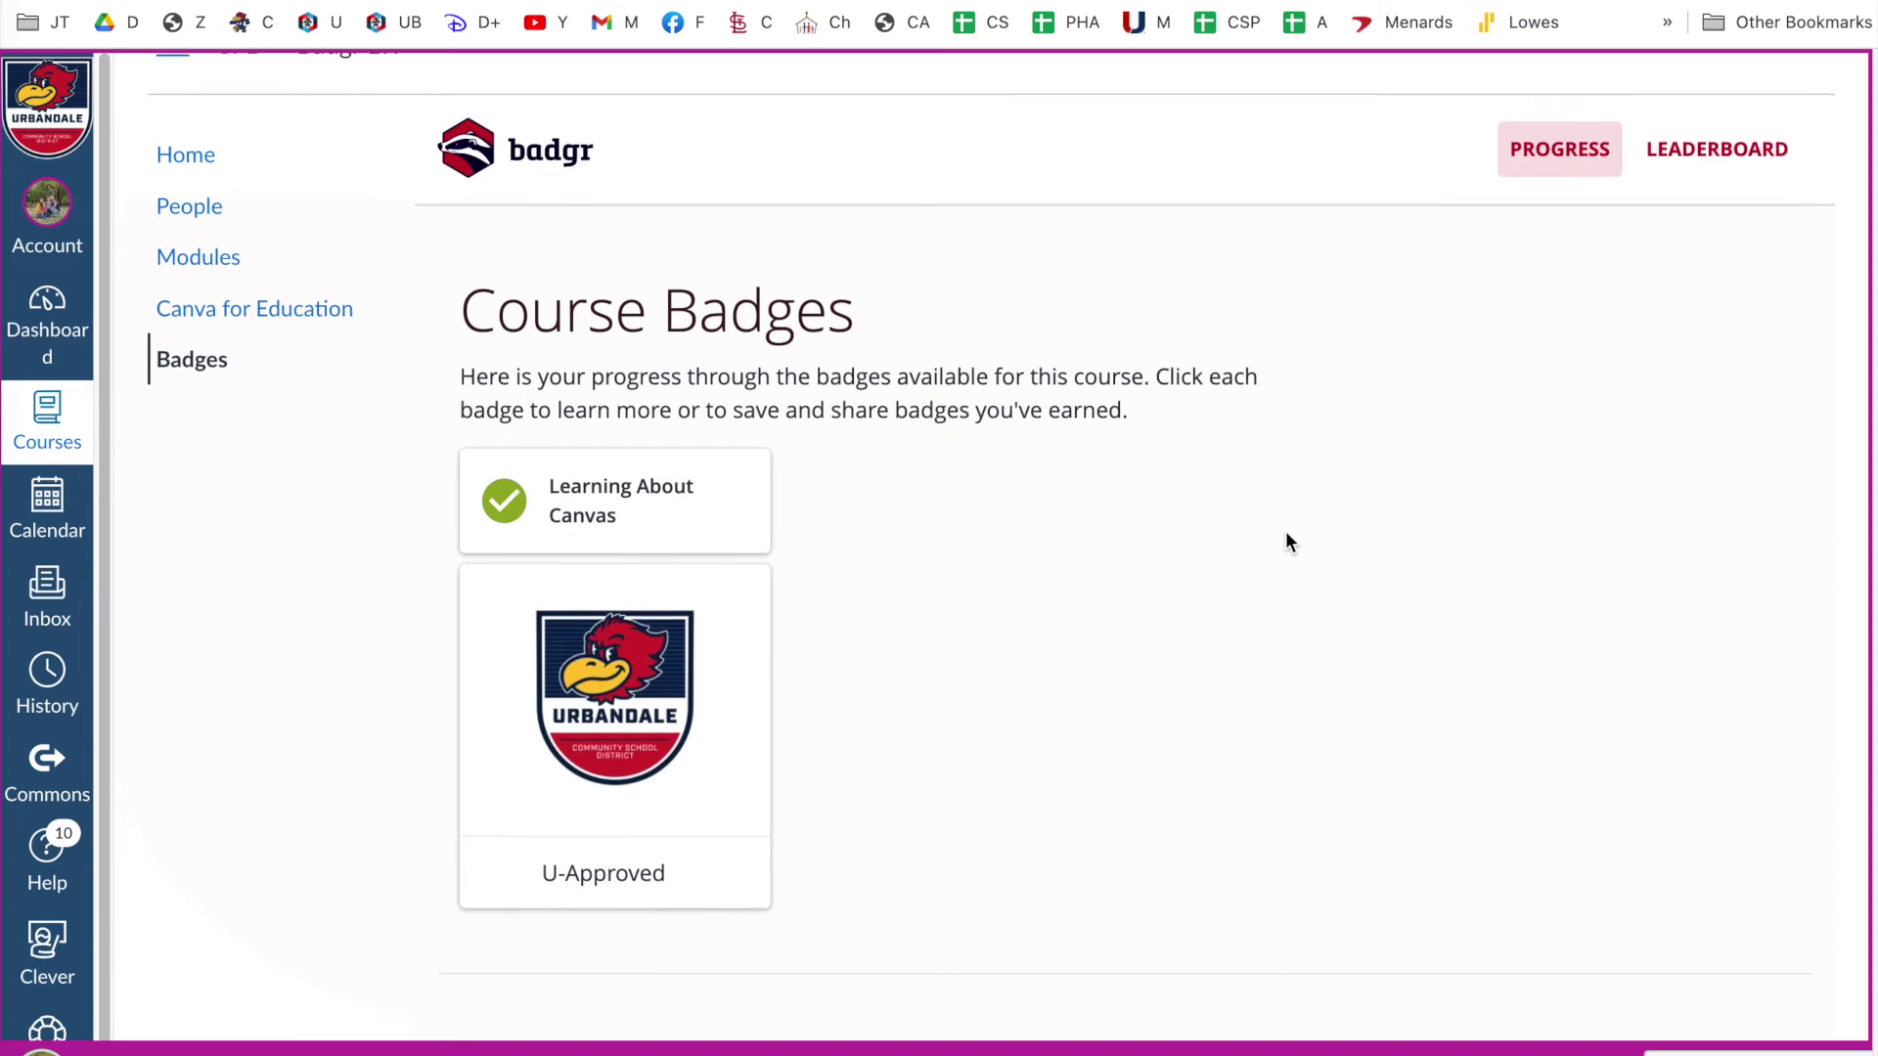
pyautogui.moveTo(594, 671)
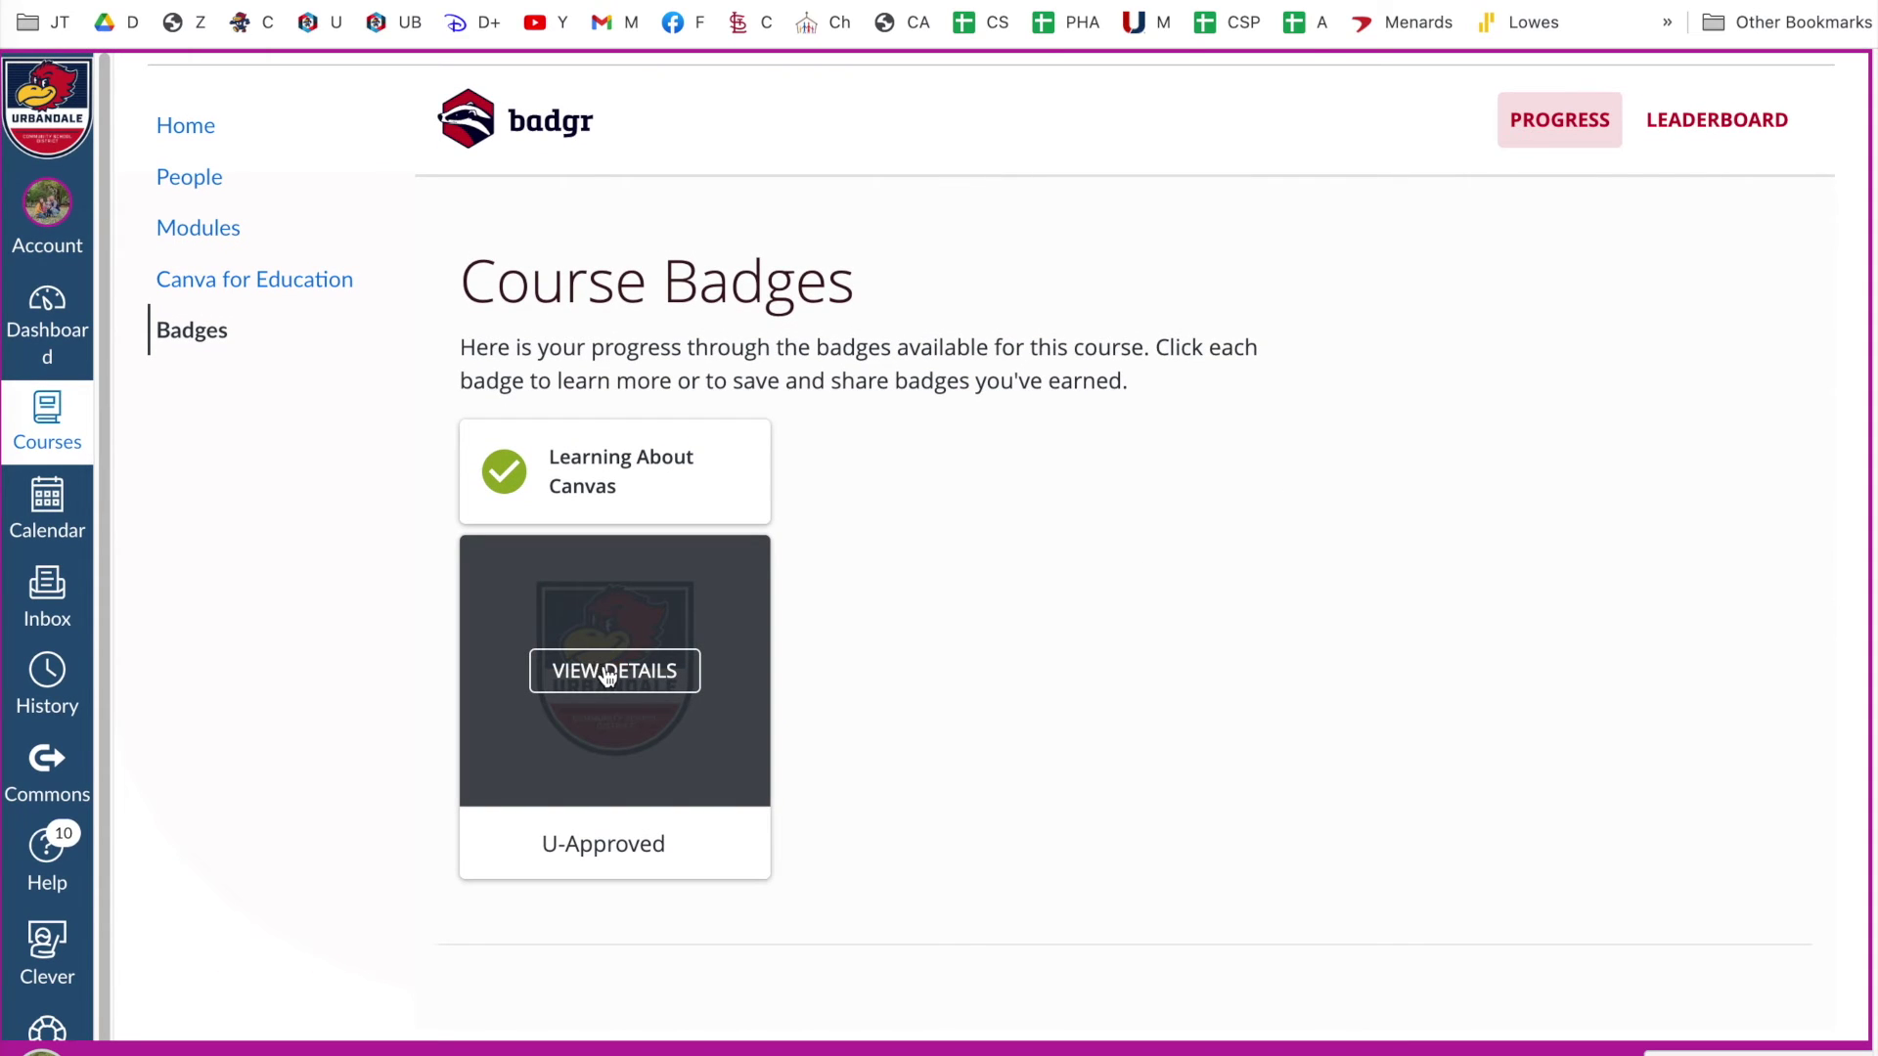
pyautogui.click(606, 675)
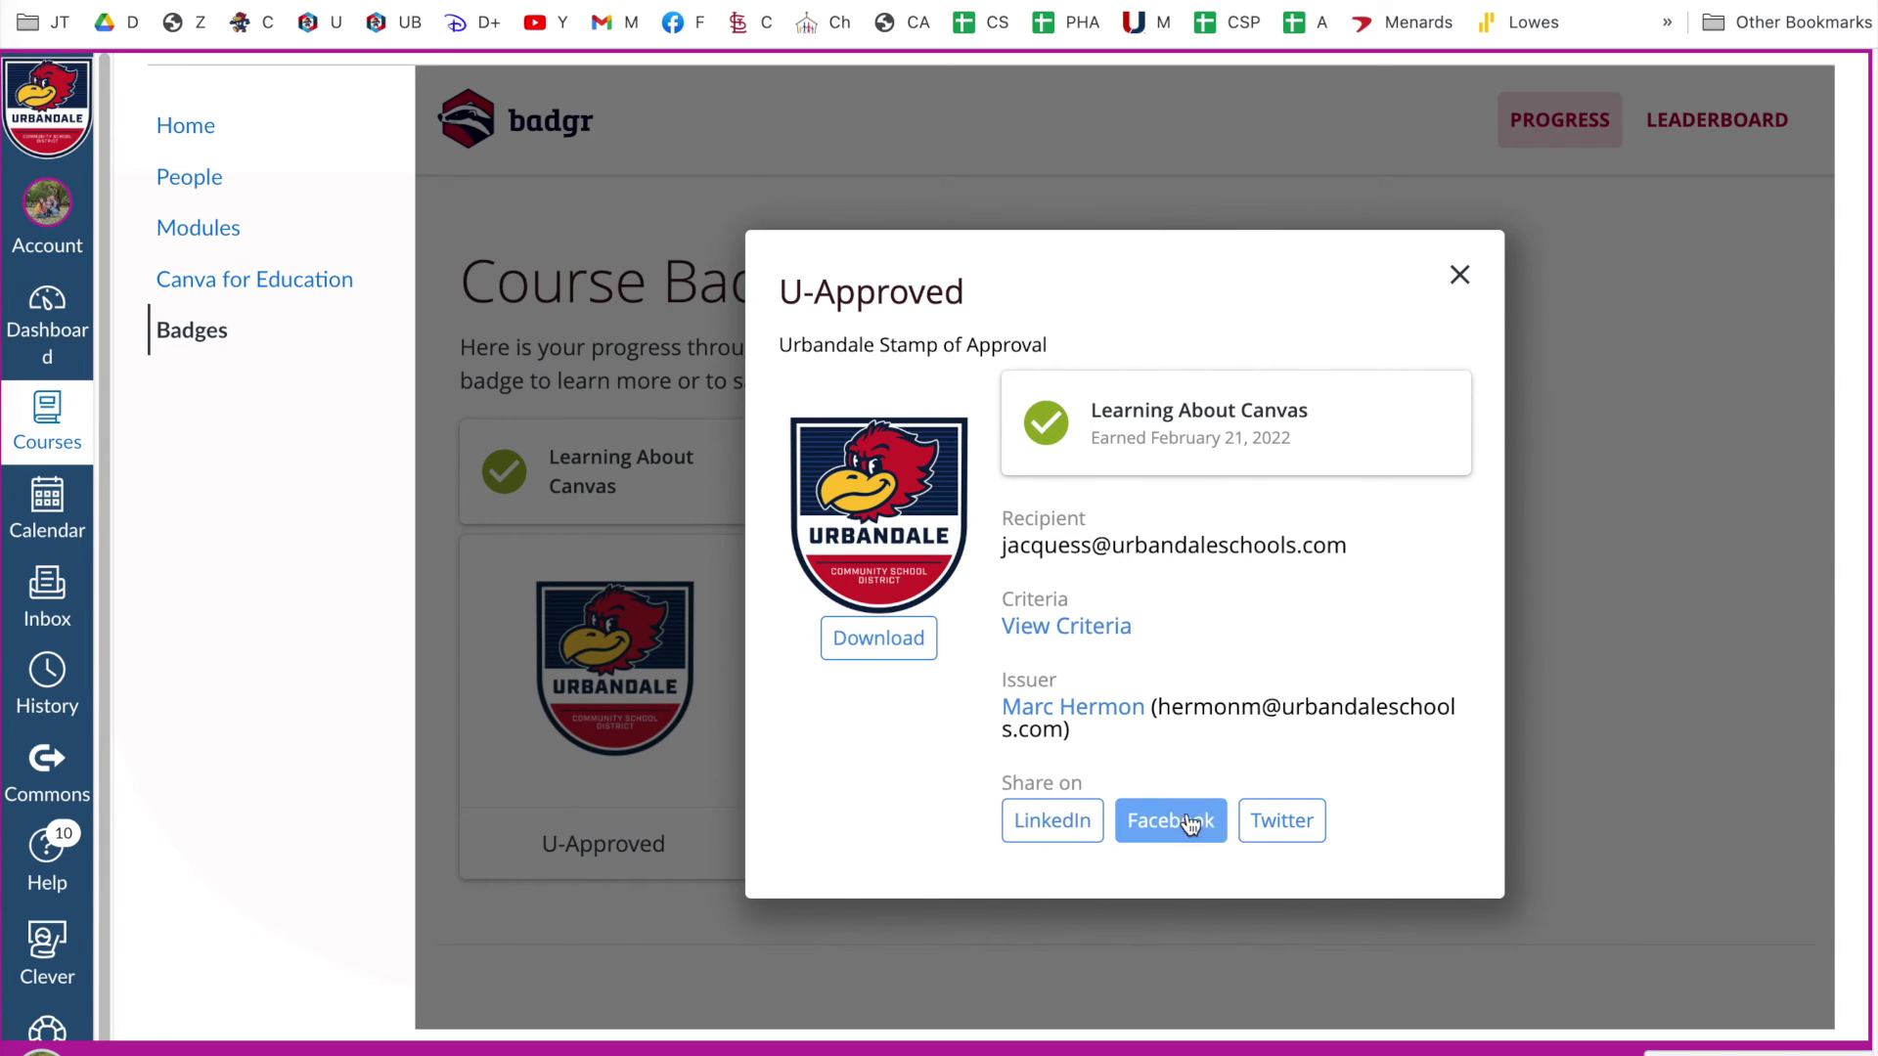
pyautogui.click(1462, 281)
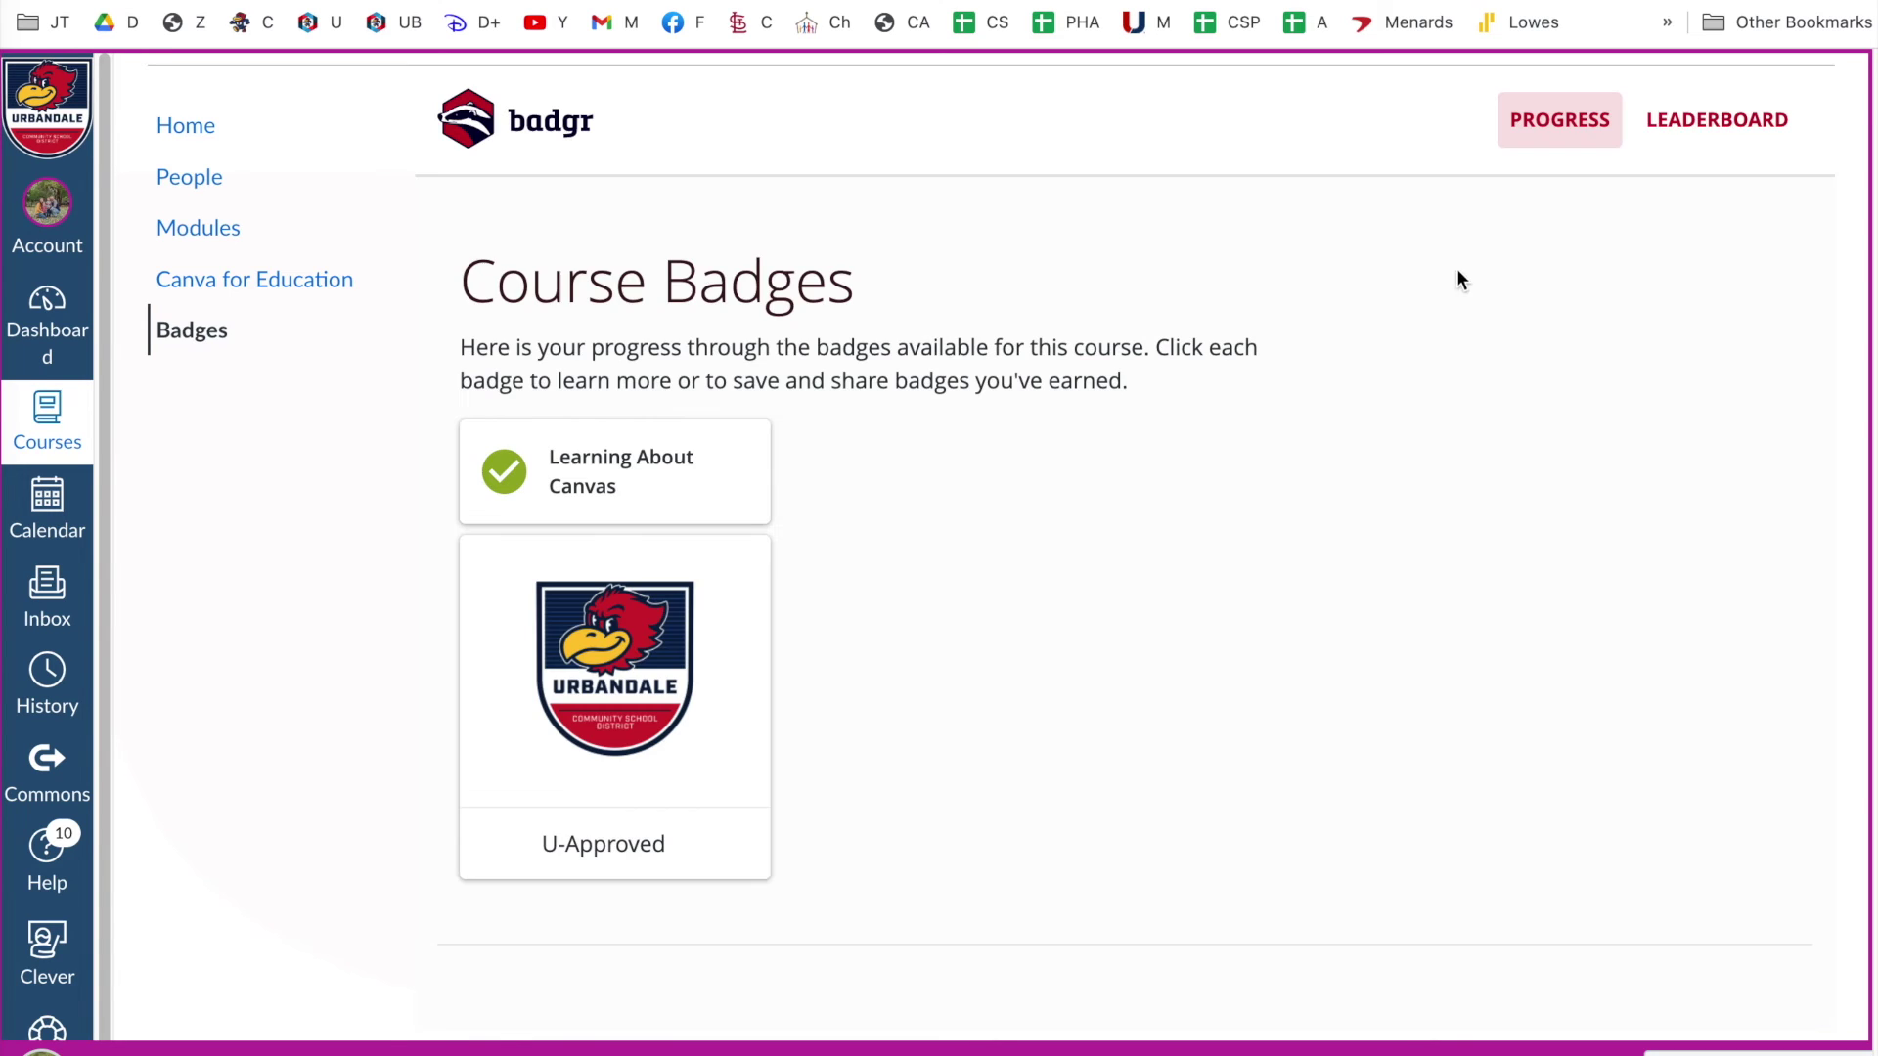
# Switch to the Badgr leaderboard and scroll through the rankings, each student #1 with 1 of 1 badges.
pyautogui.click(1701, 132)
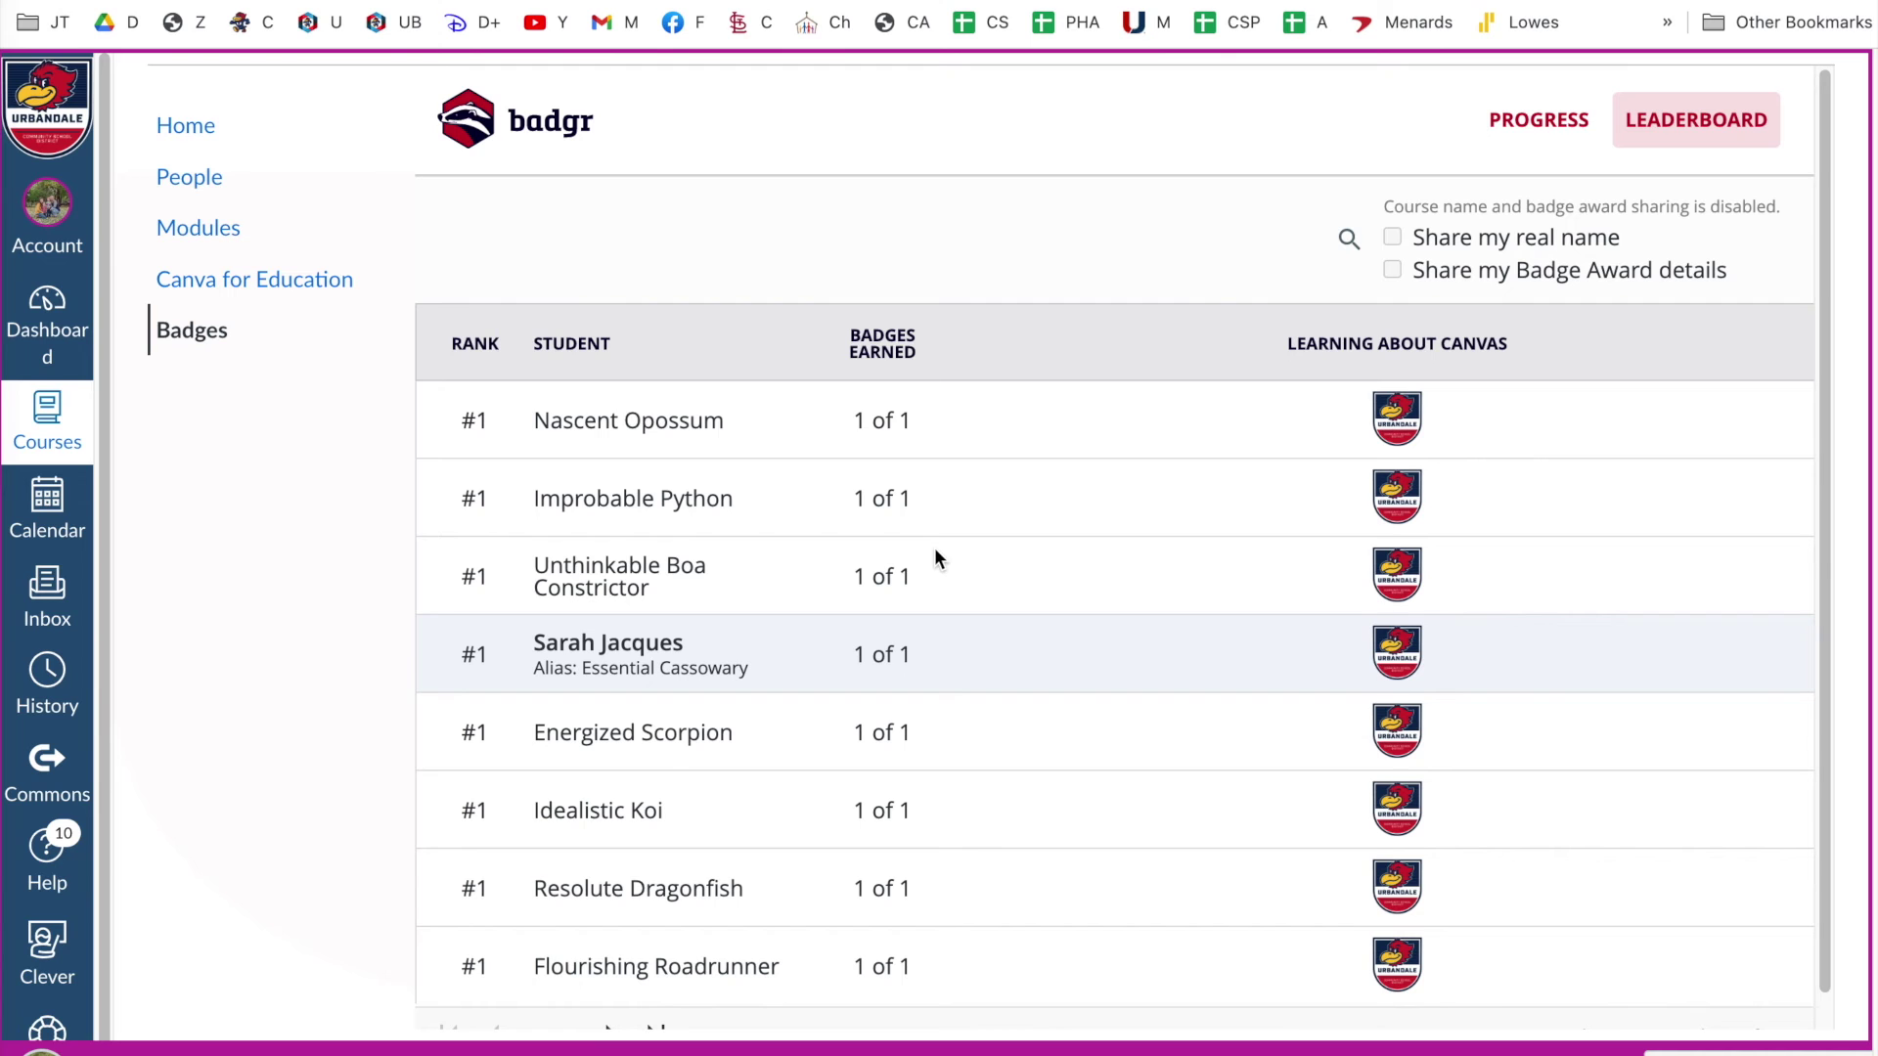
pyautogui.scroll(-10, 936, 553)
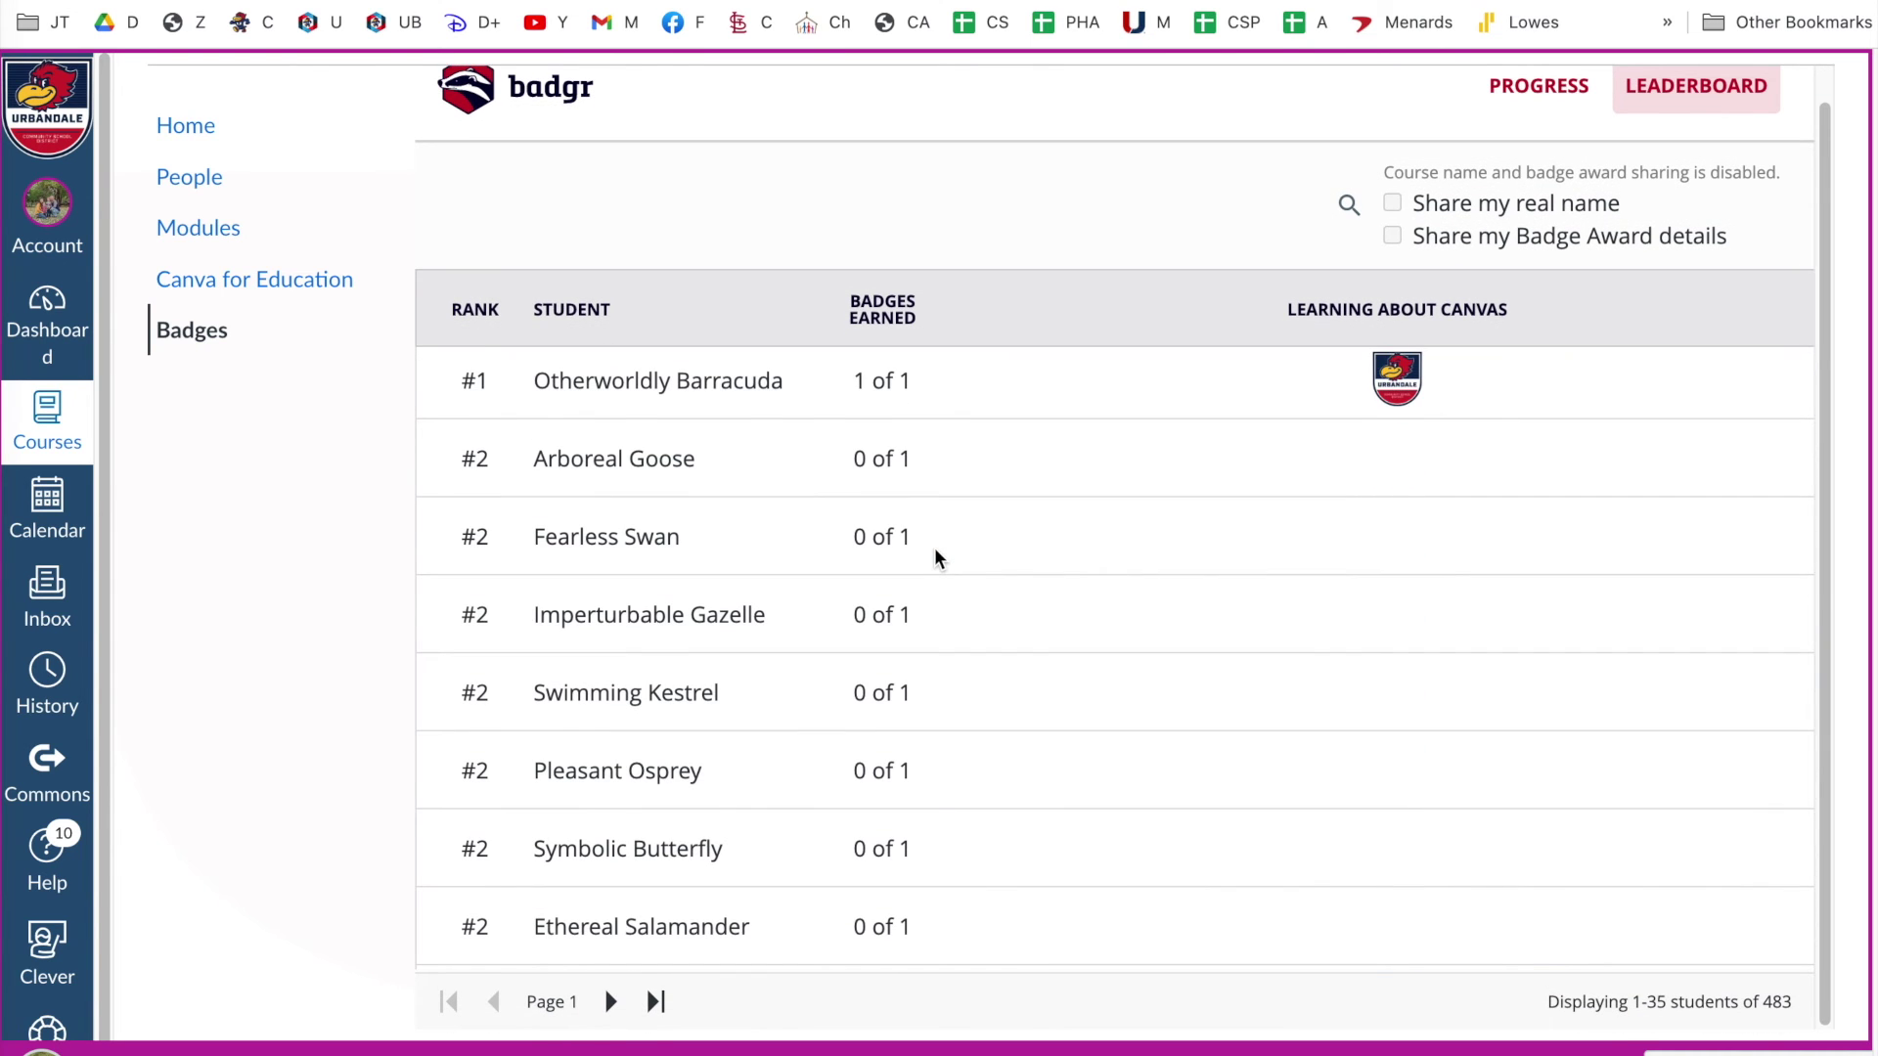
pyautogui.scroll(4, 935, 557)
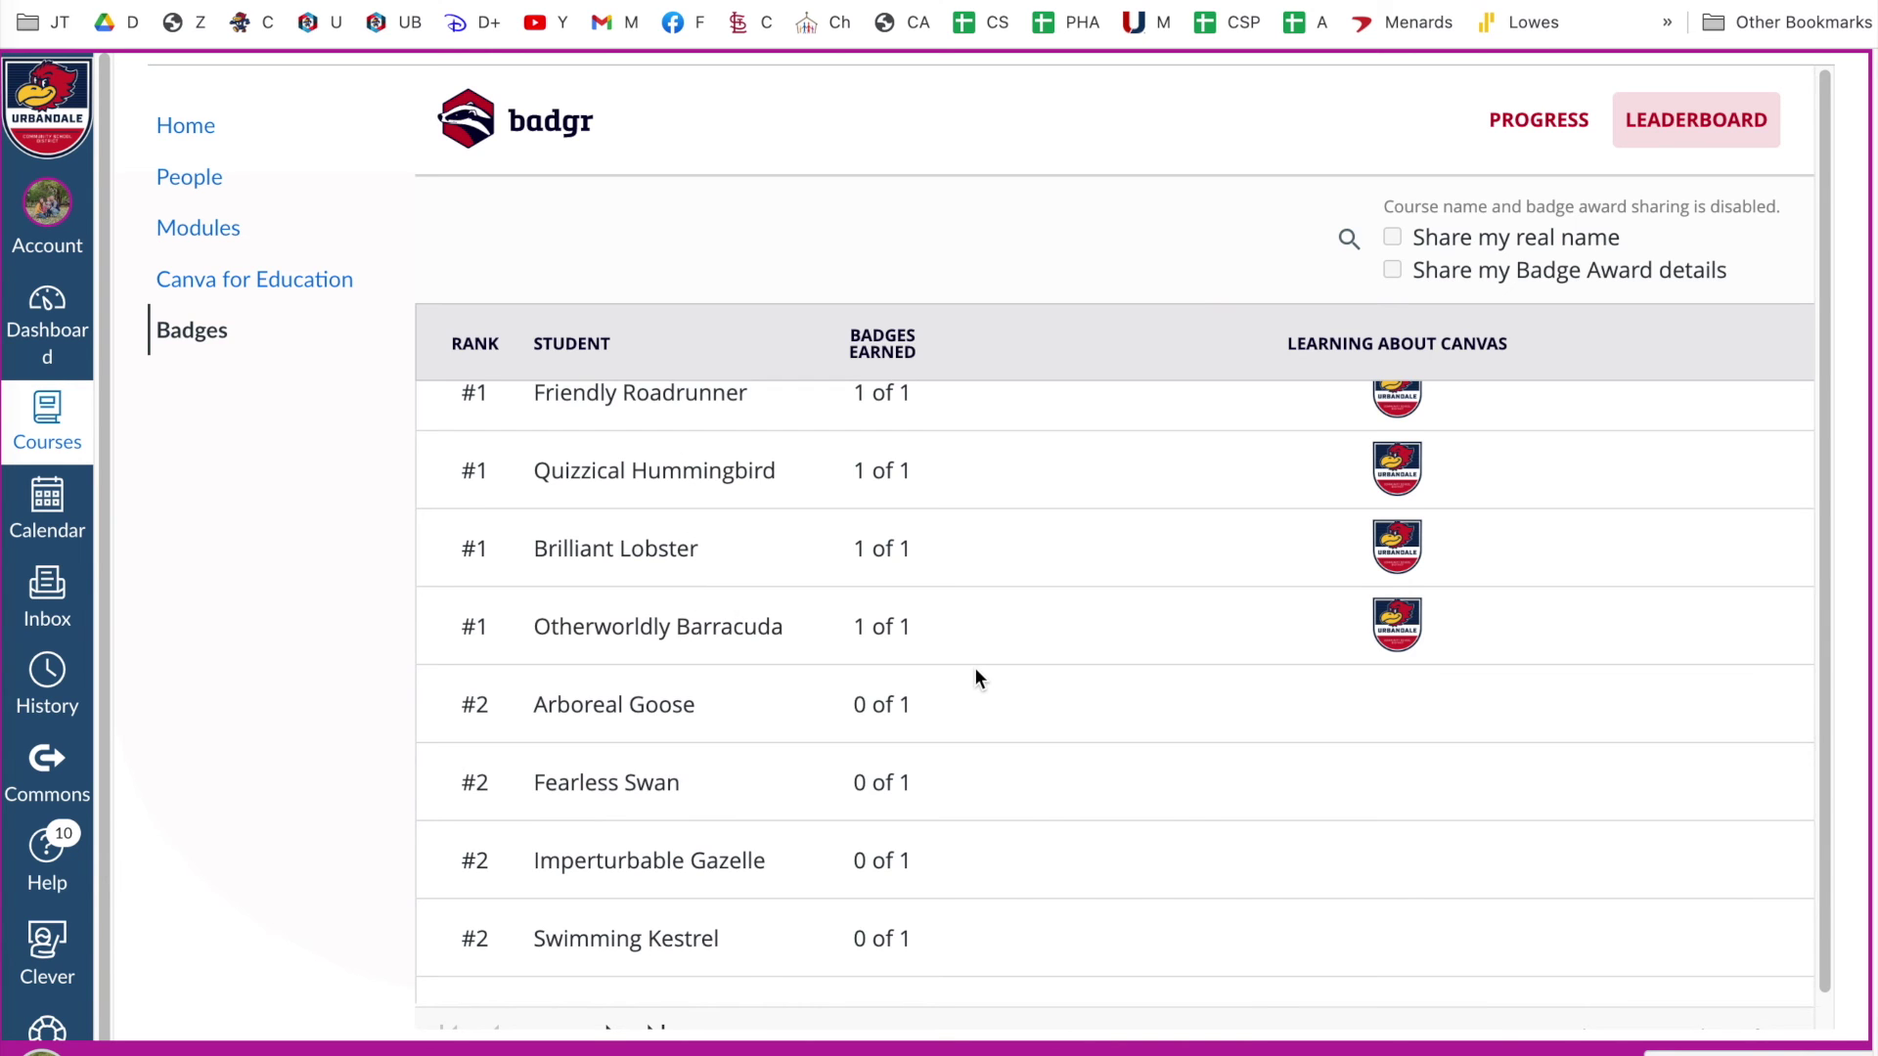
pyautogui.scroll(5, 975, 671)
pyautogui.scroll(-6, 974, 667)
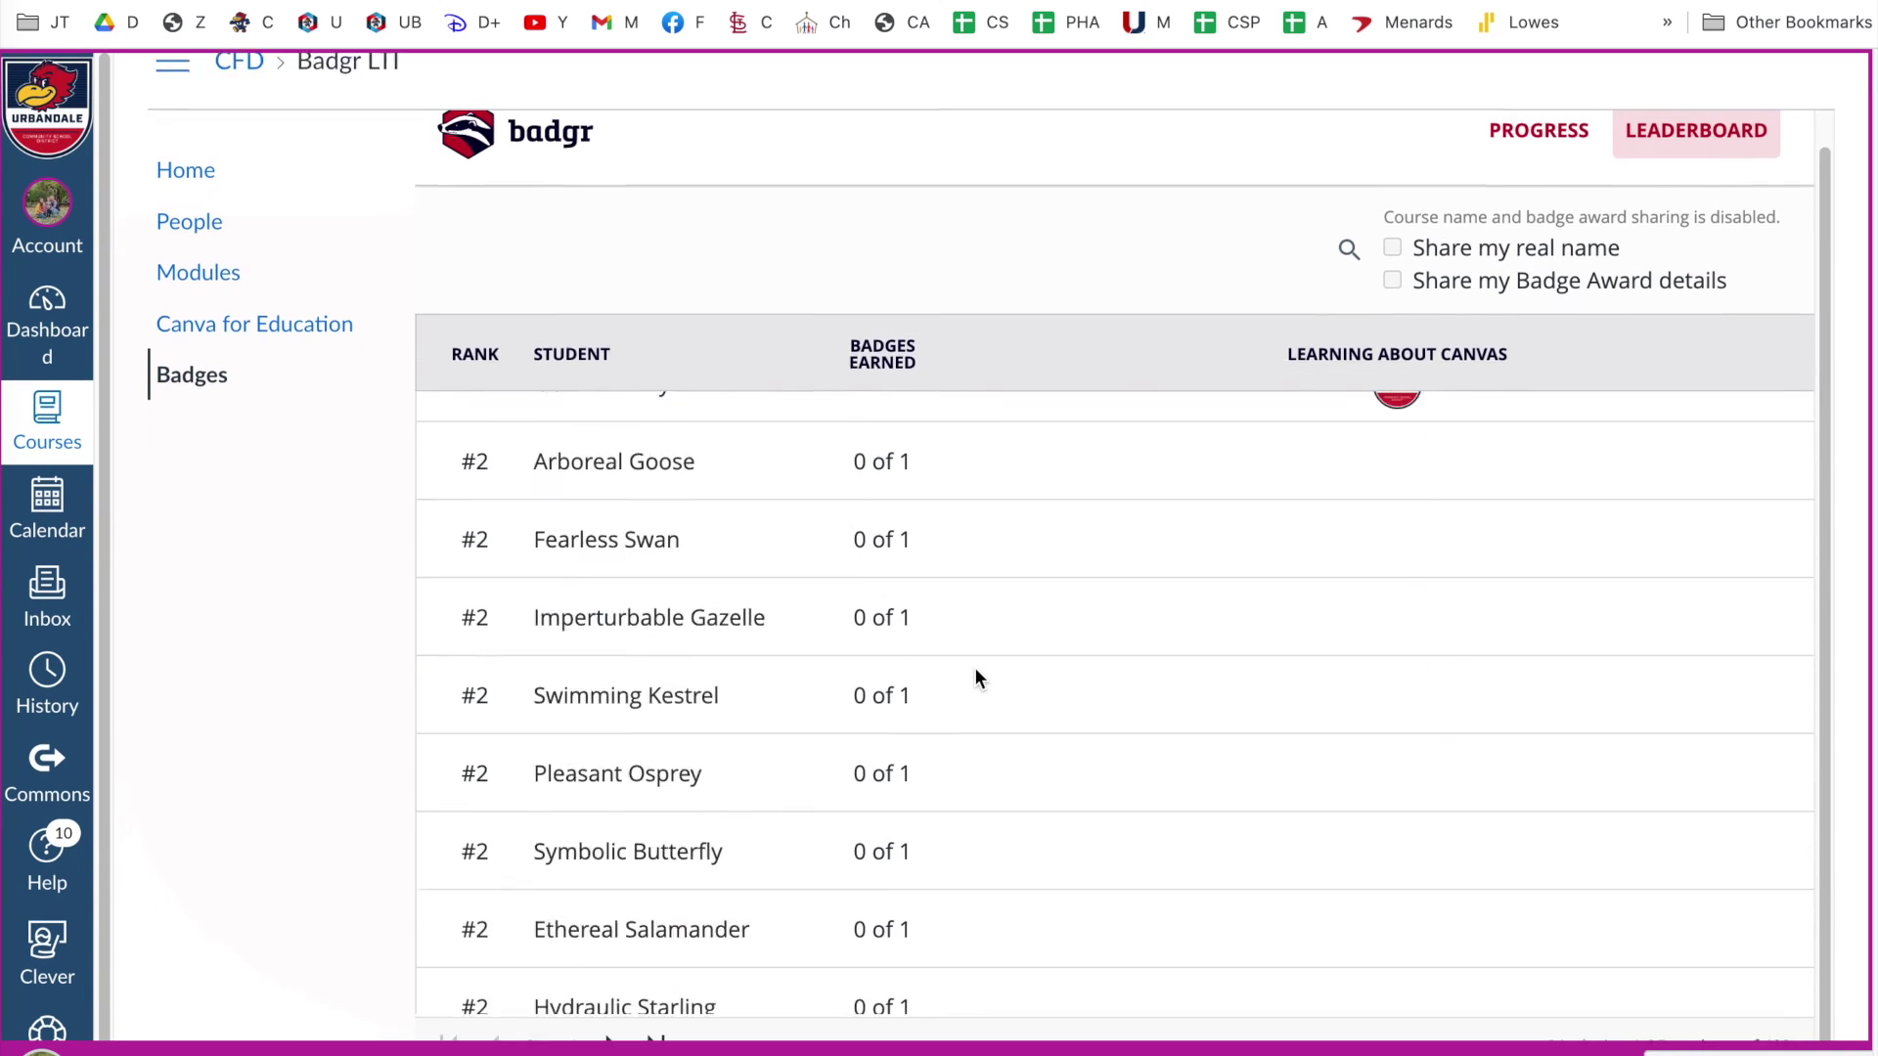
pyautogui.scroll(10, 974, 667)
pyautogui.scroll(2, 974, 674)
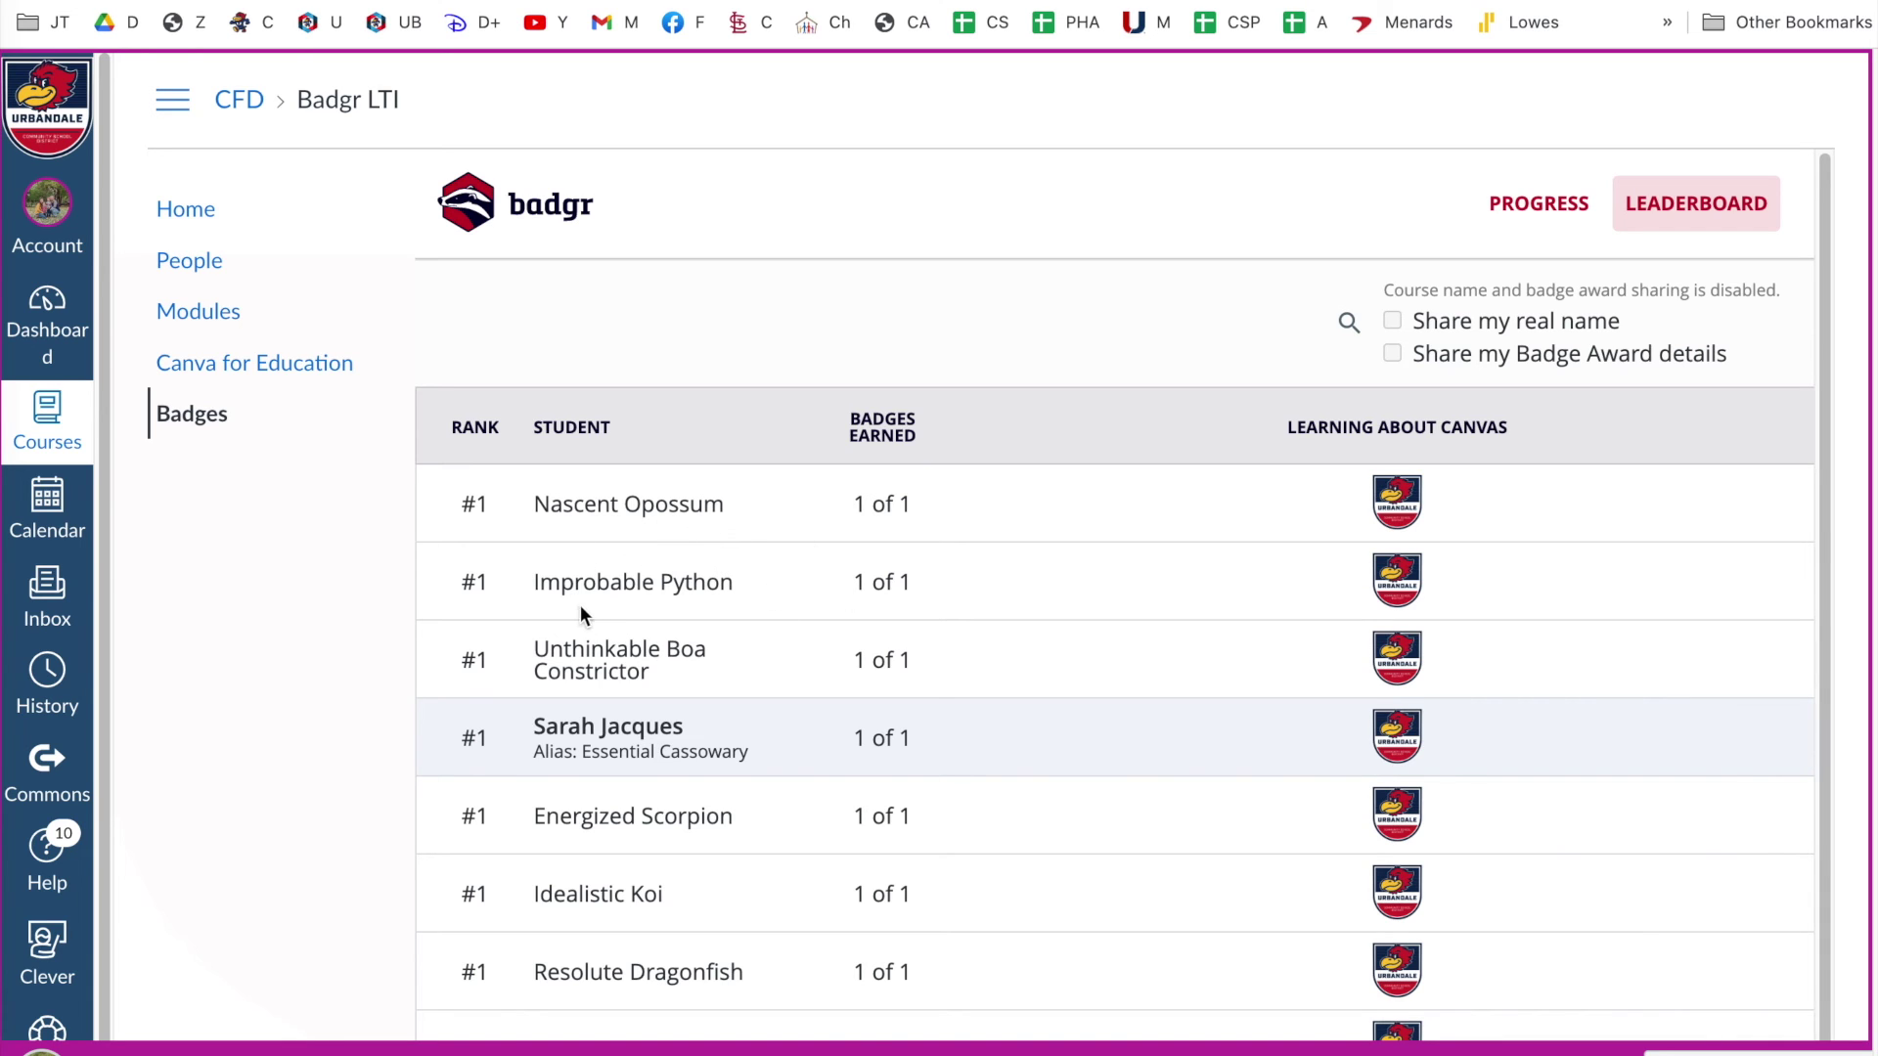
pyautogui.scroll(-1, 783, 651)
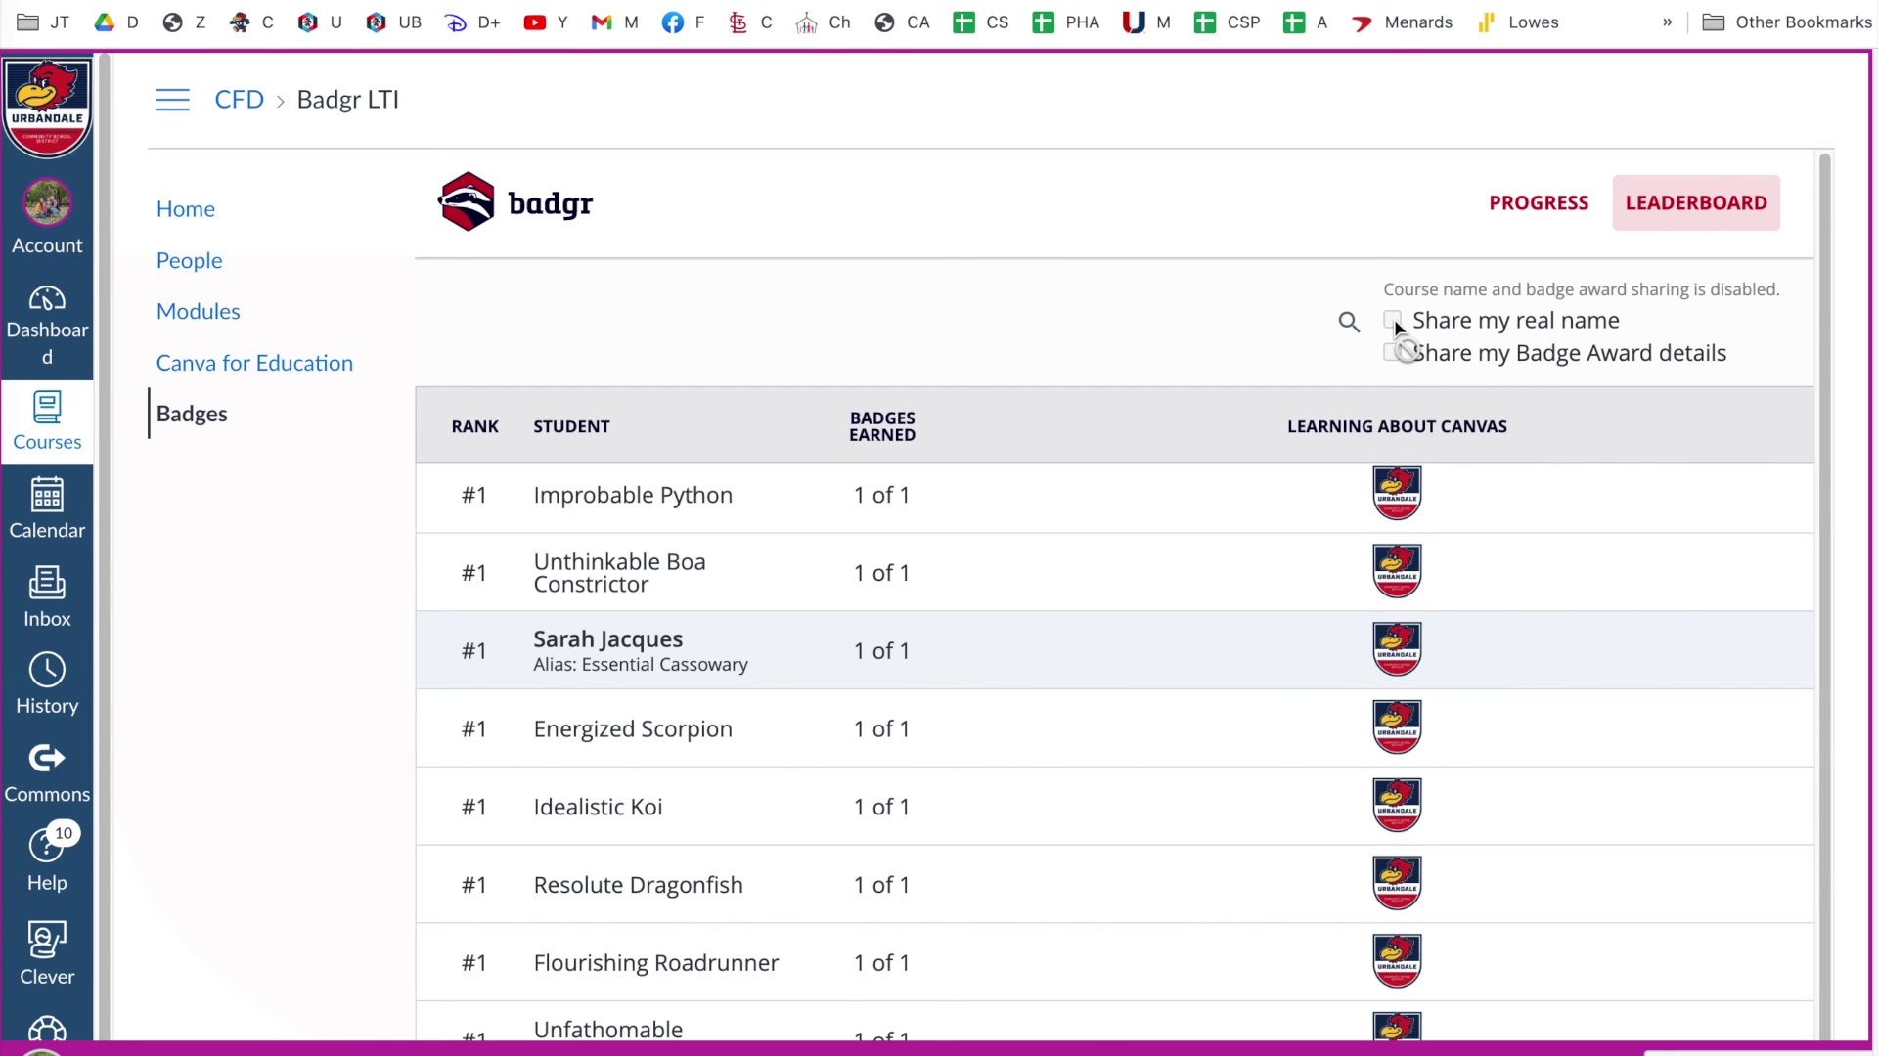
# Open the leaderboard search and scroll the table, then return to the Progress view showing U-Approved.
pyautogui.click(1349, 321)
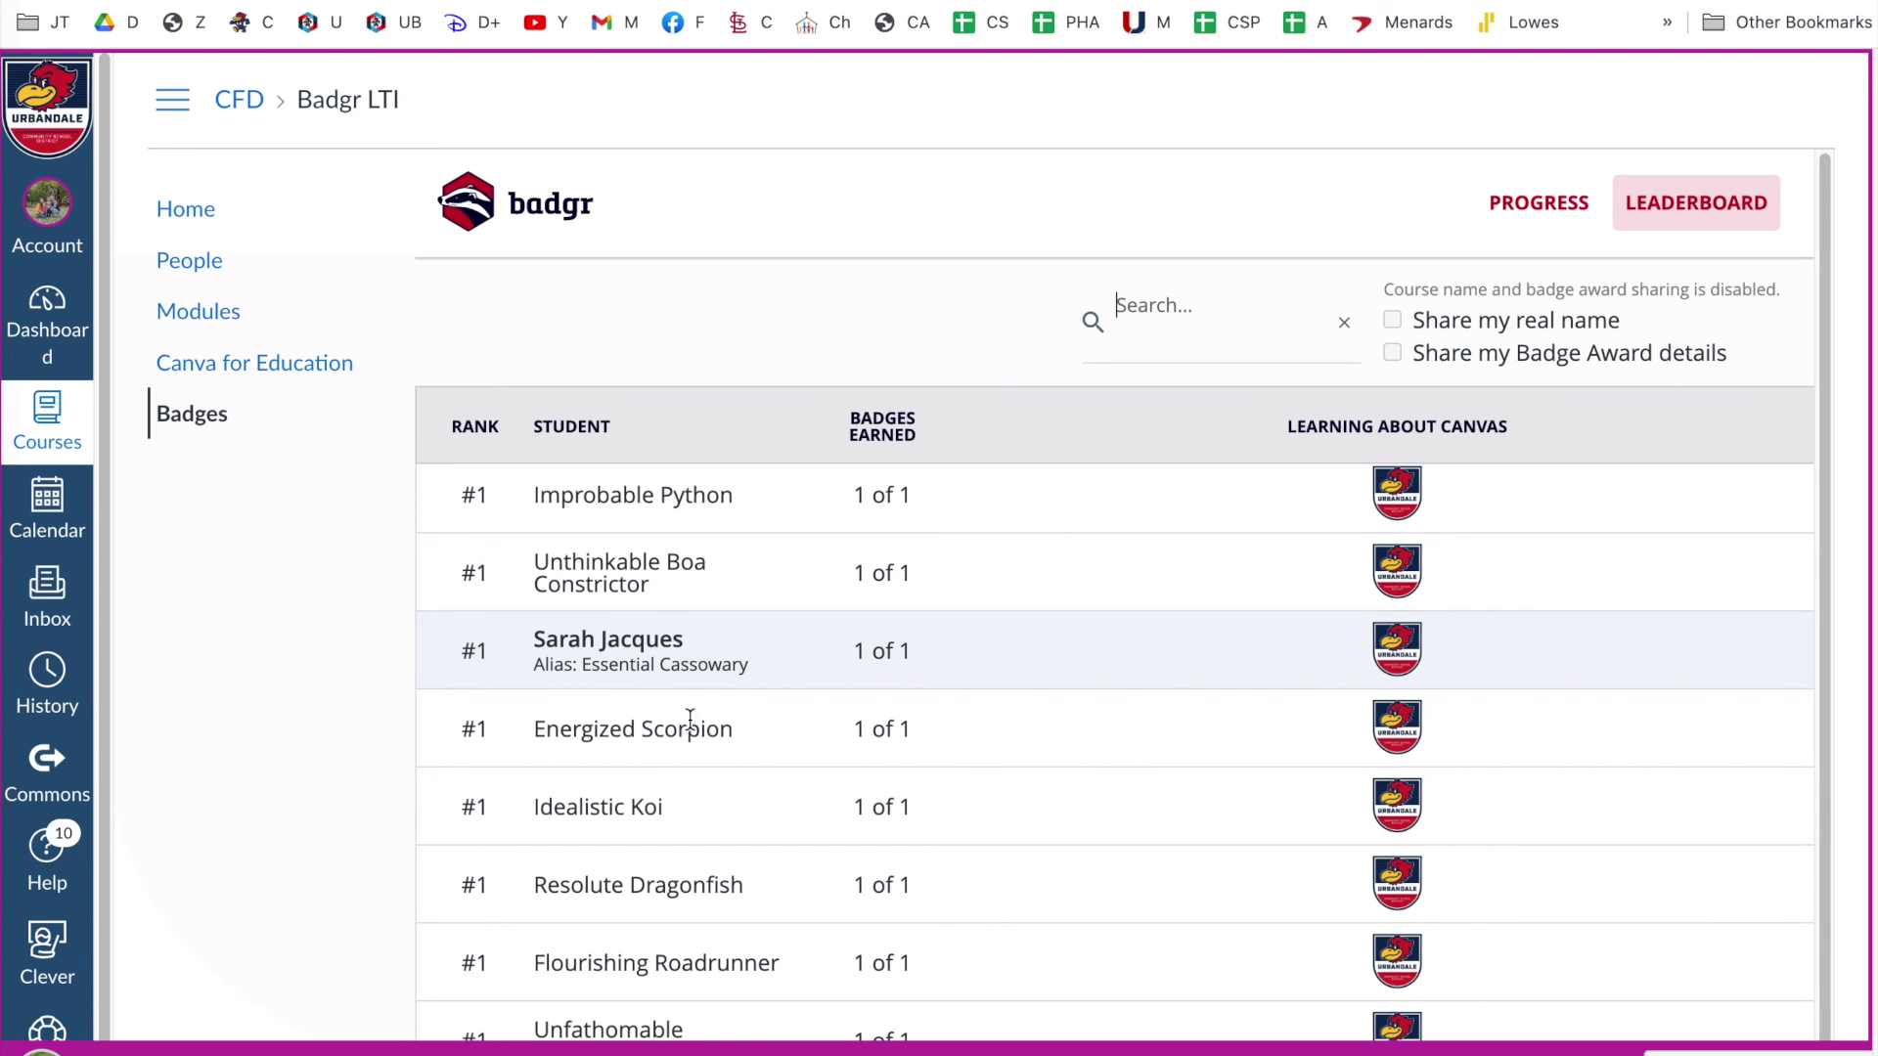
pyautogui.scroll(2, 698, 694)
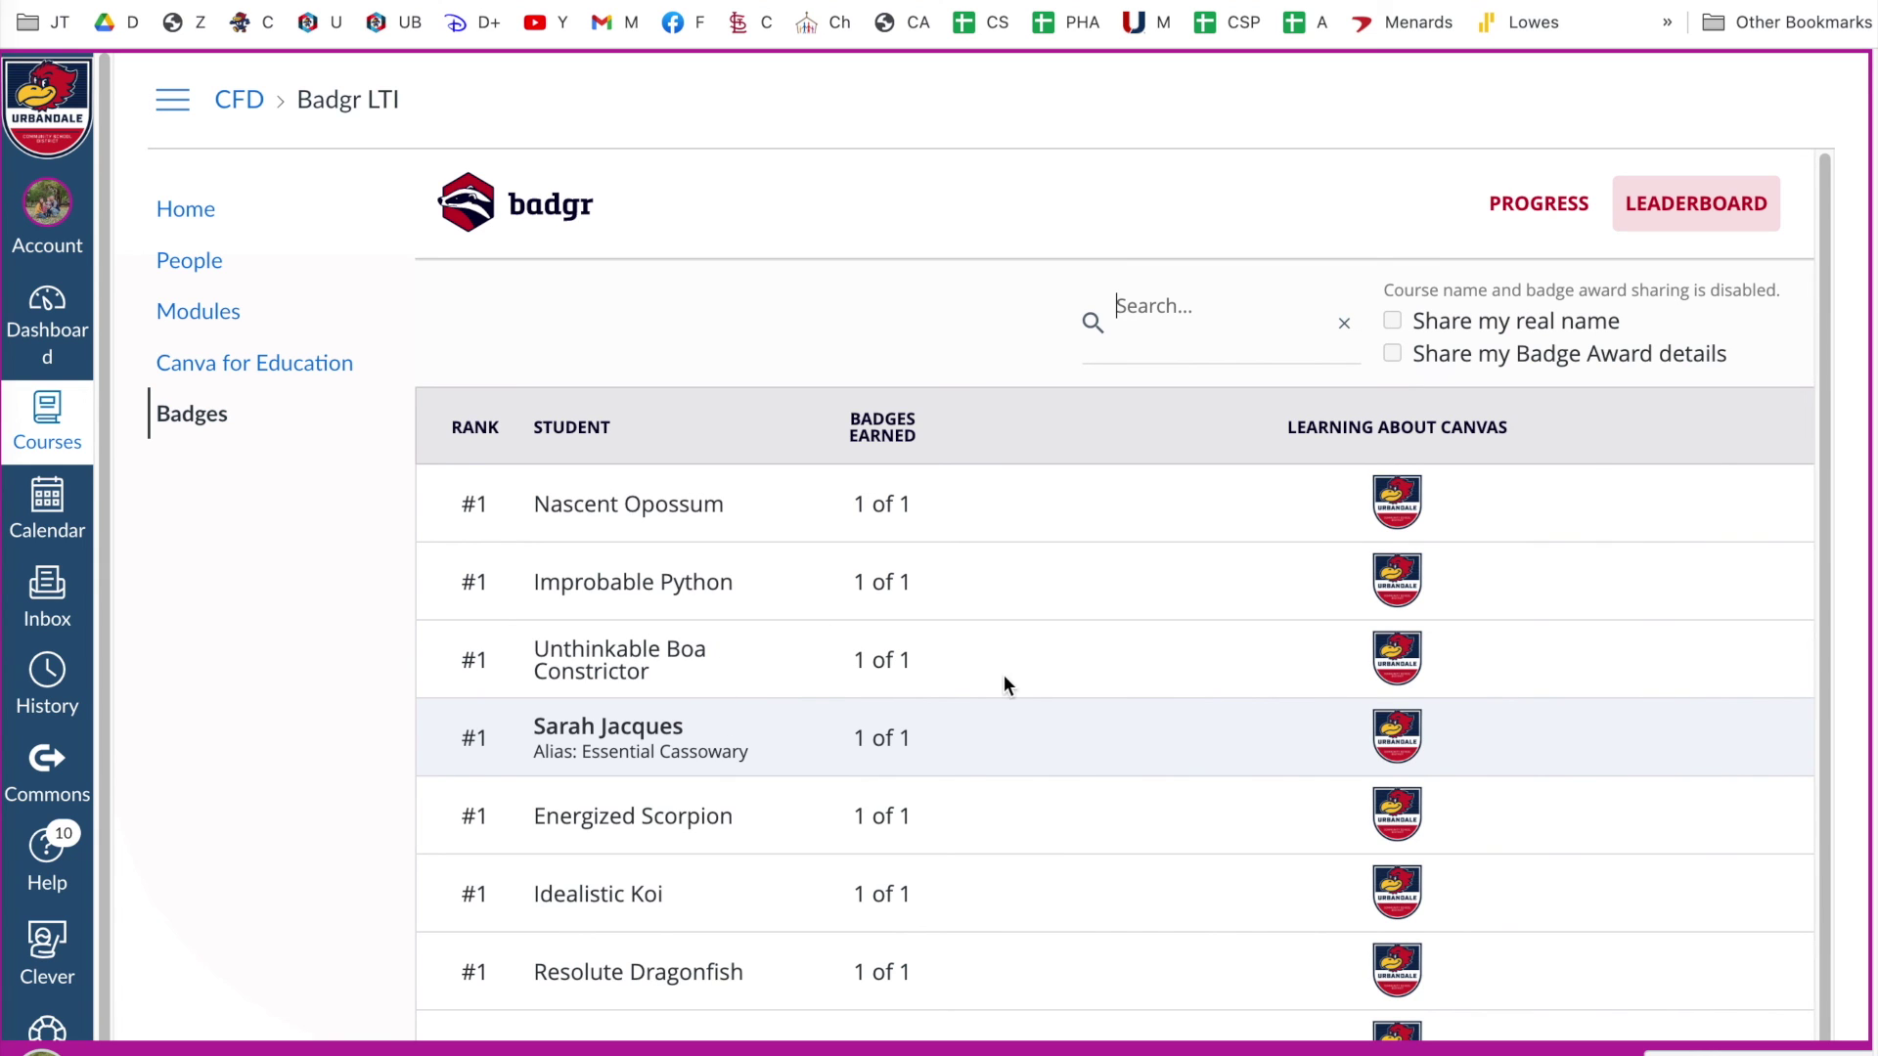
pyautogui.scroll(-6, 1004, 675)
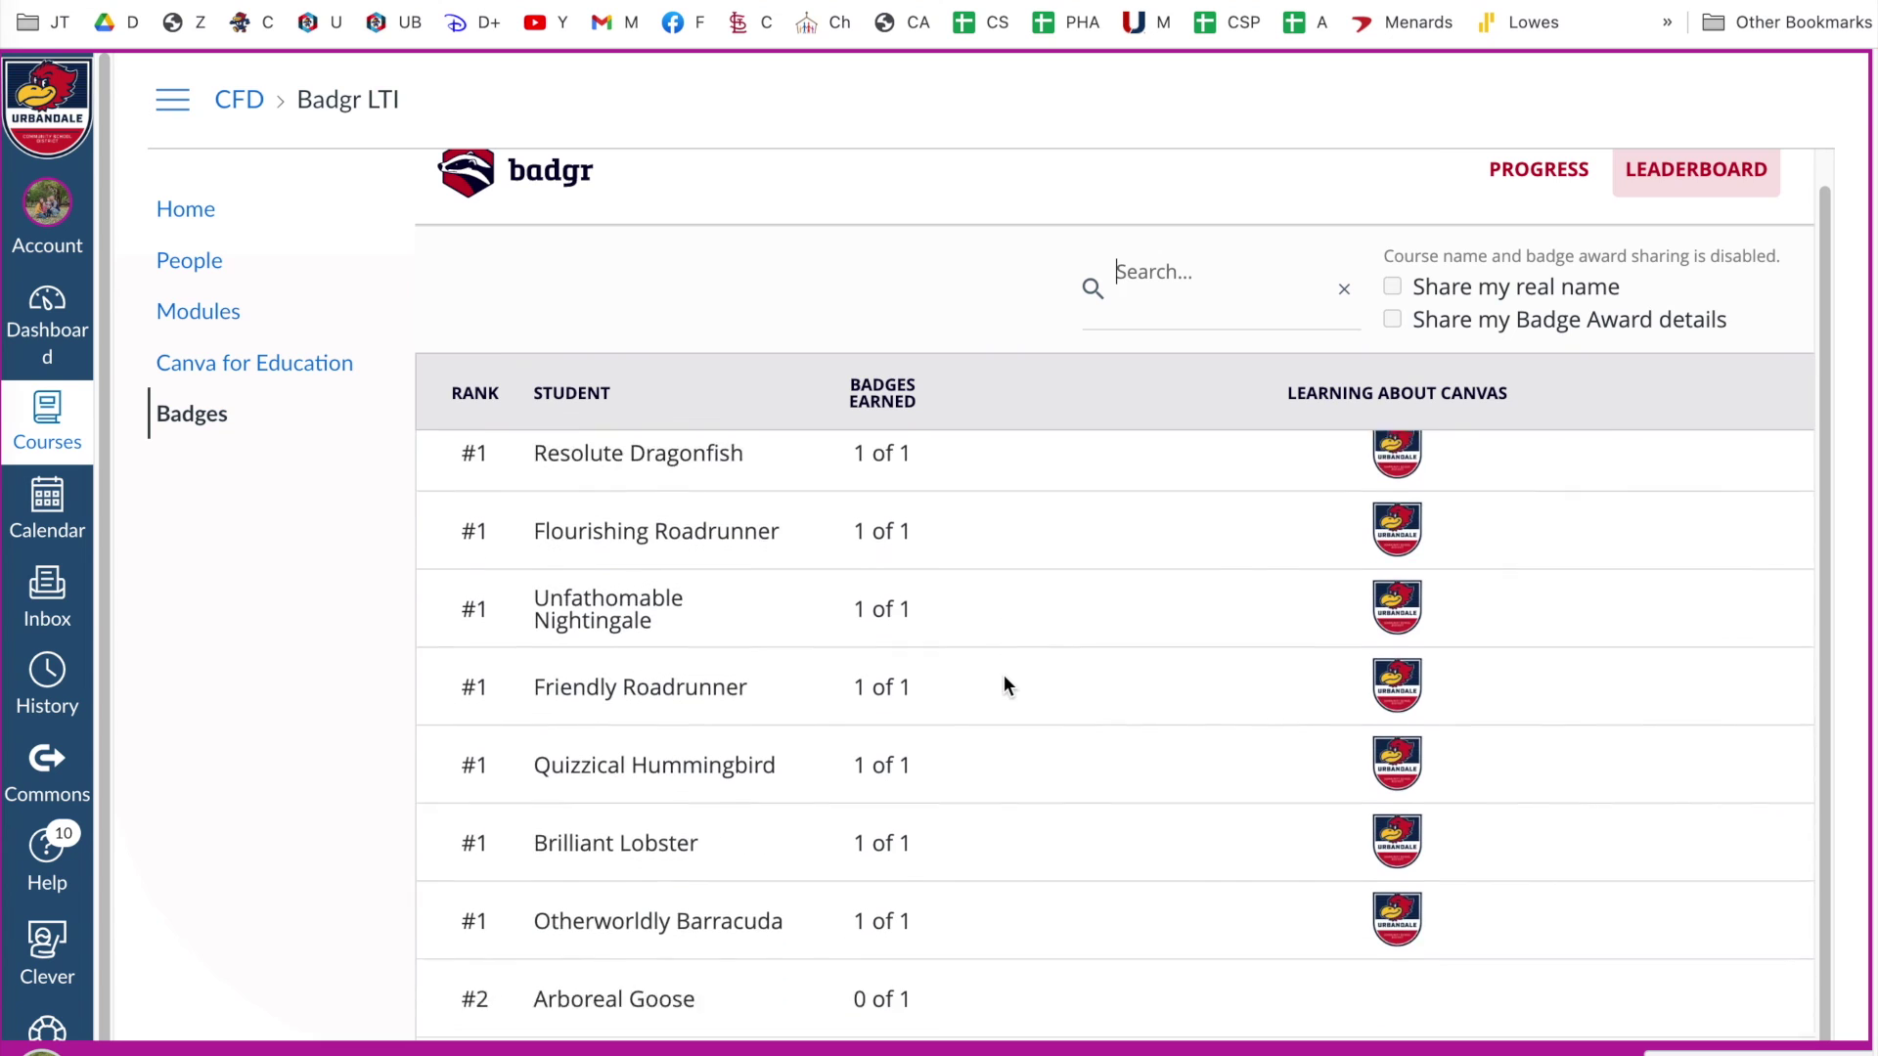
pyautogui.scroll(6, 1004, 675)
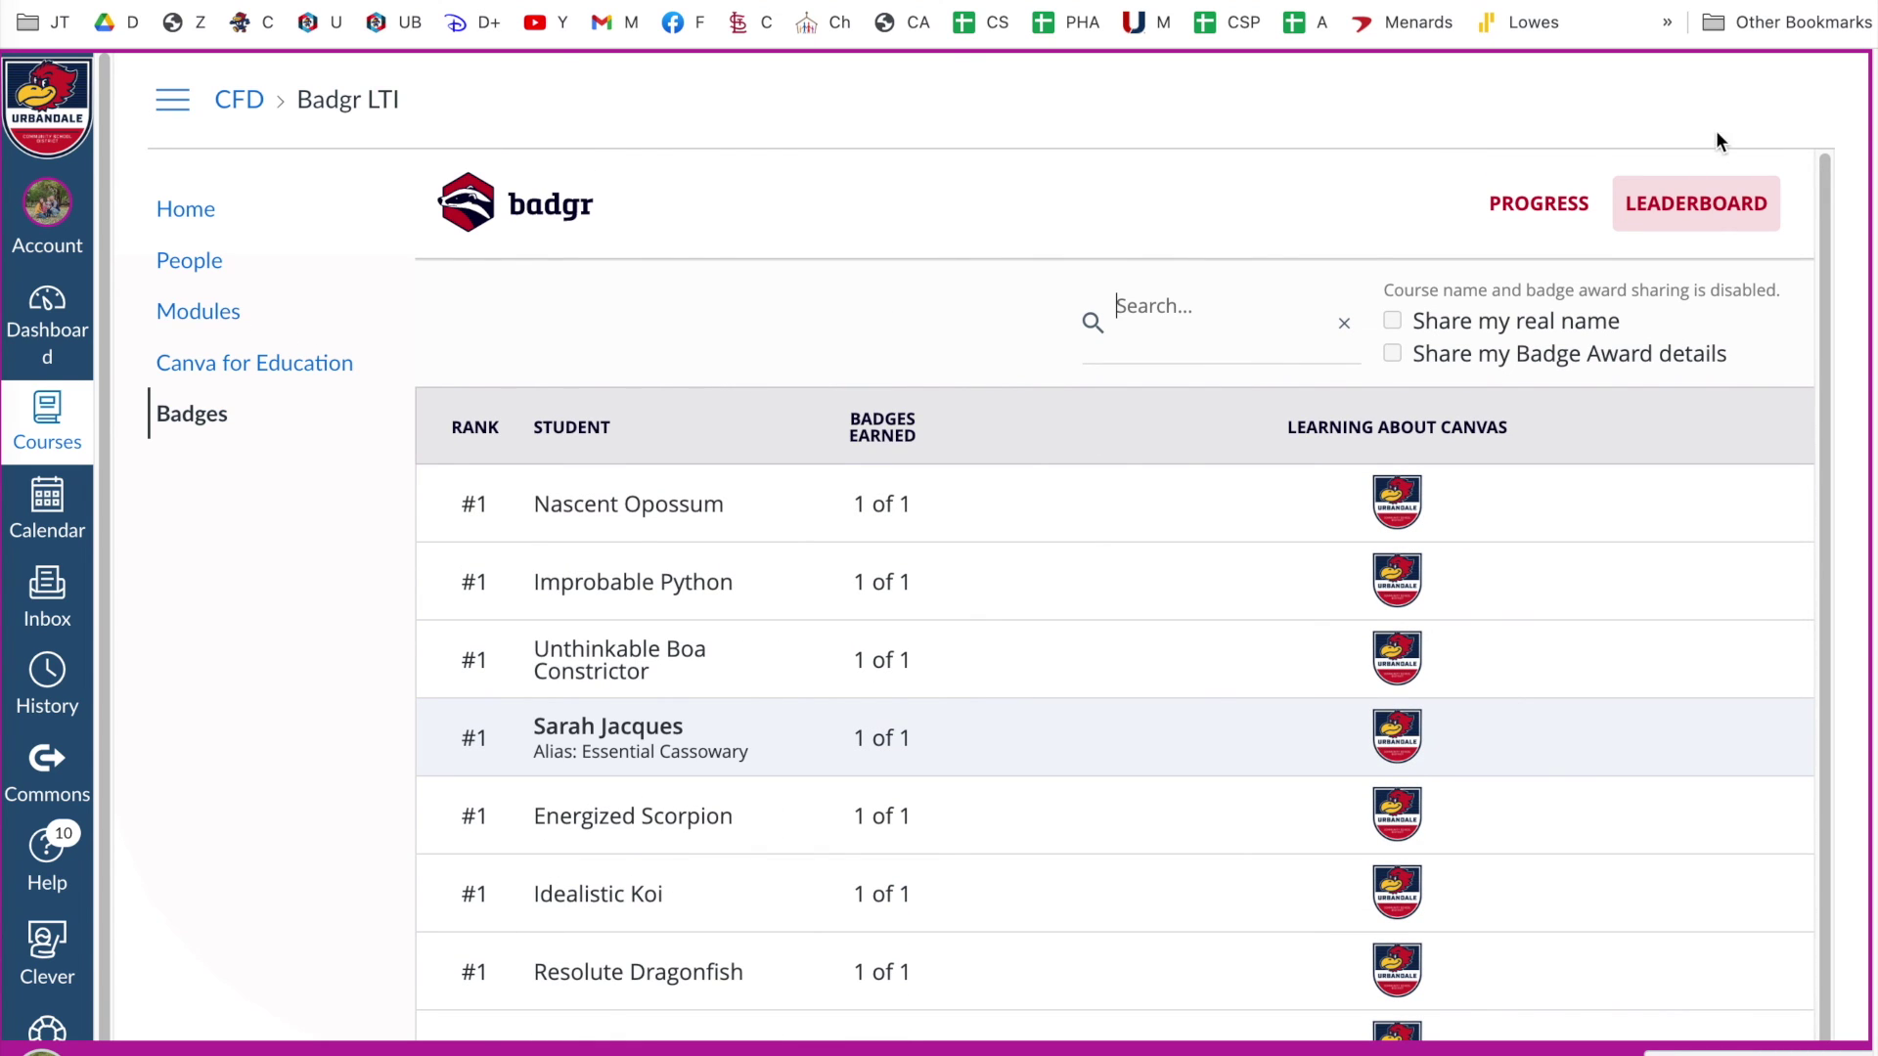
pyautogui.click(1531, 211)
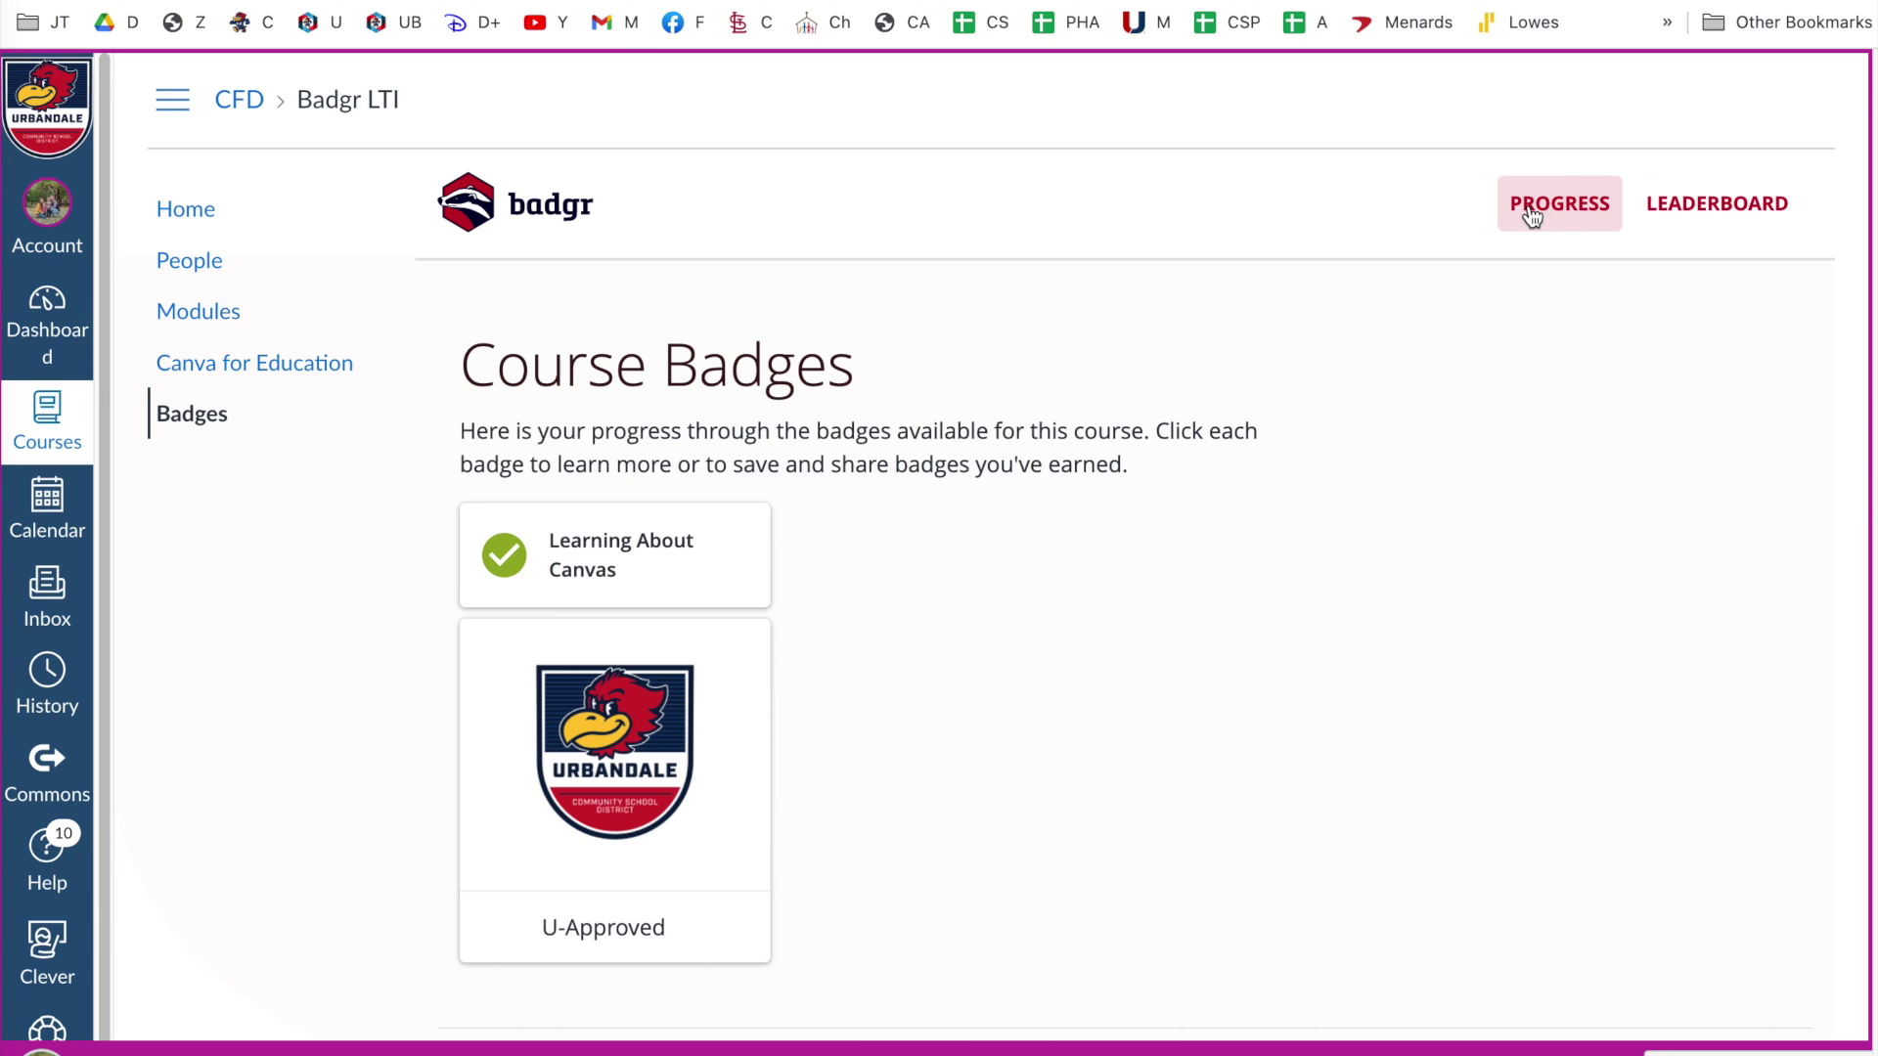